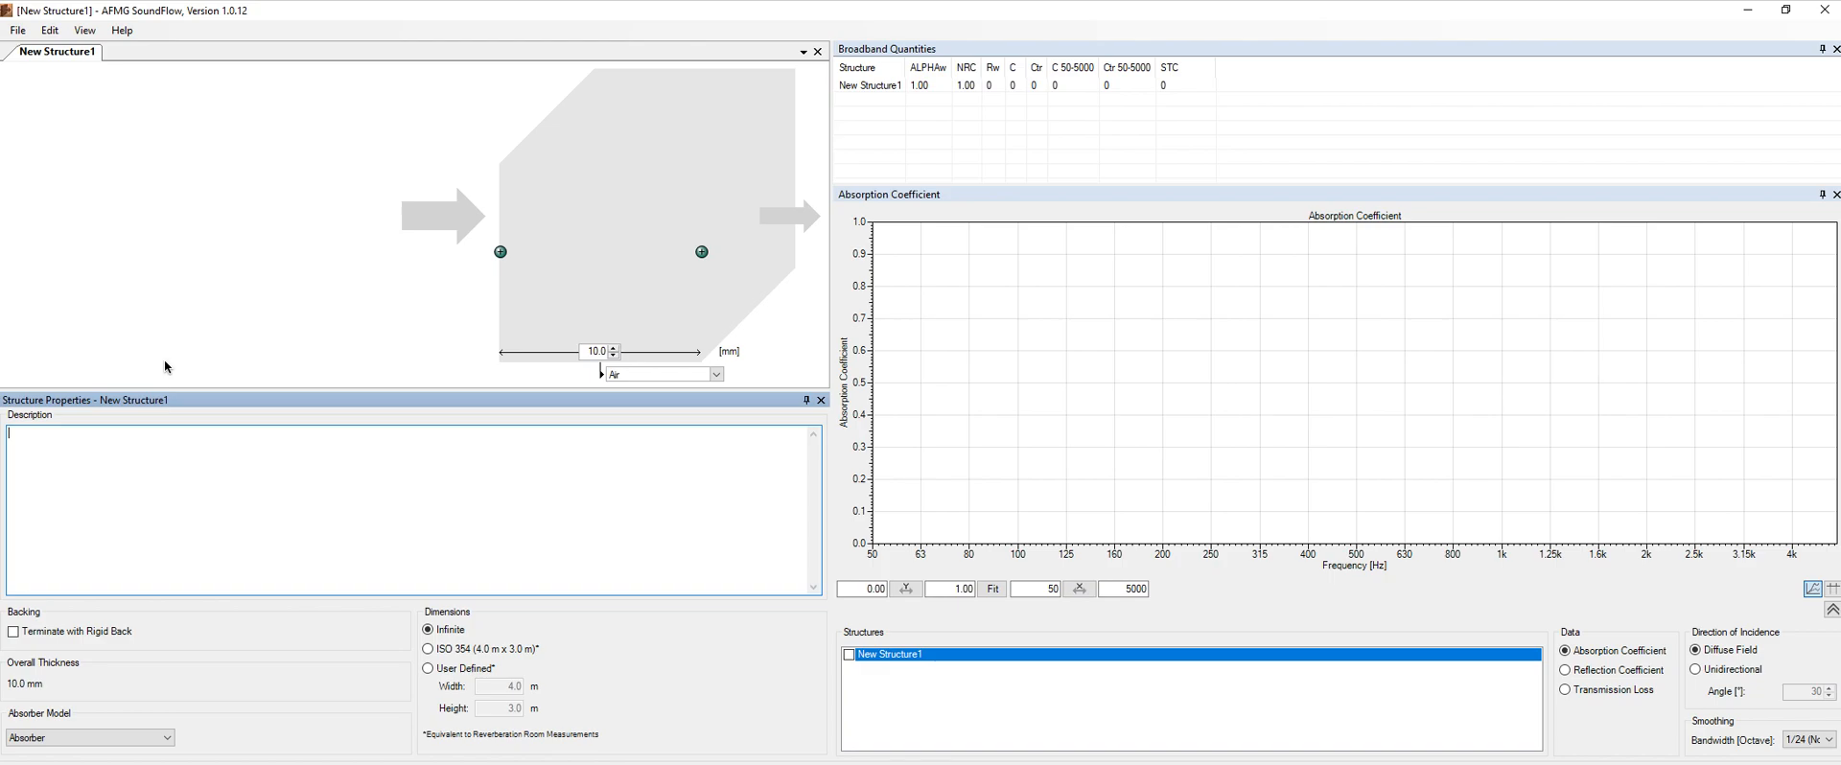
Terminate the structure with a rigid back and build it from two air layers, each 40 mm thick.
click(74, 636)
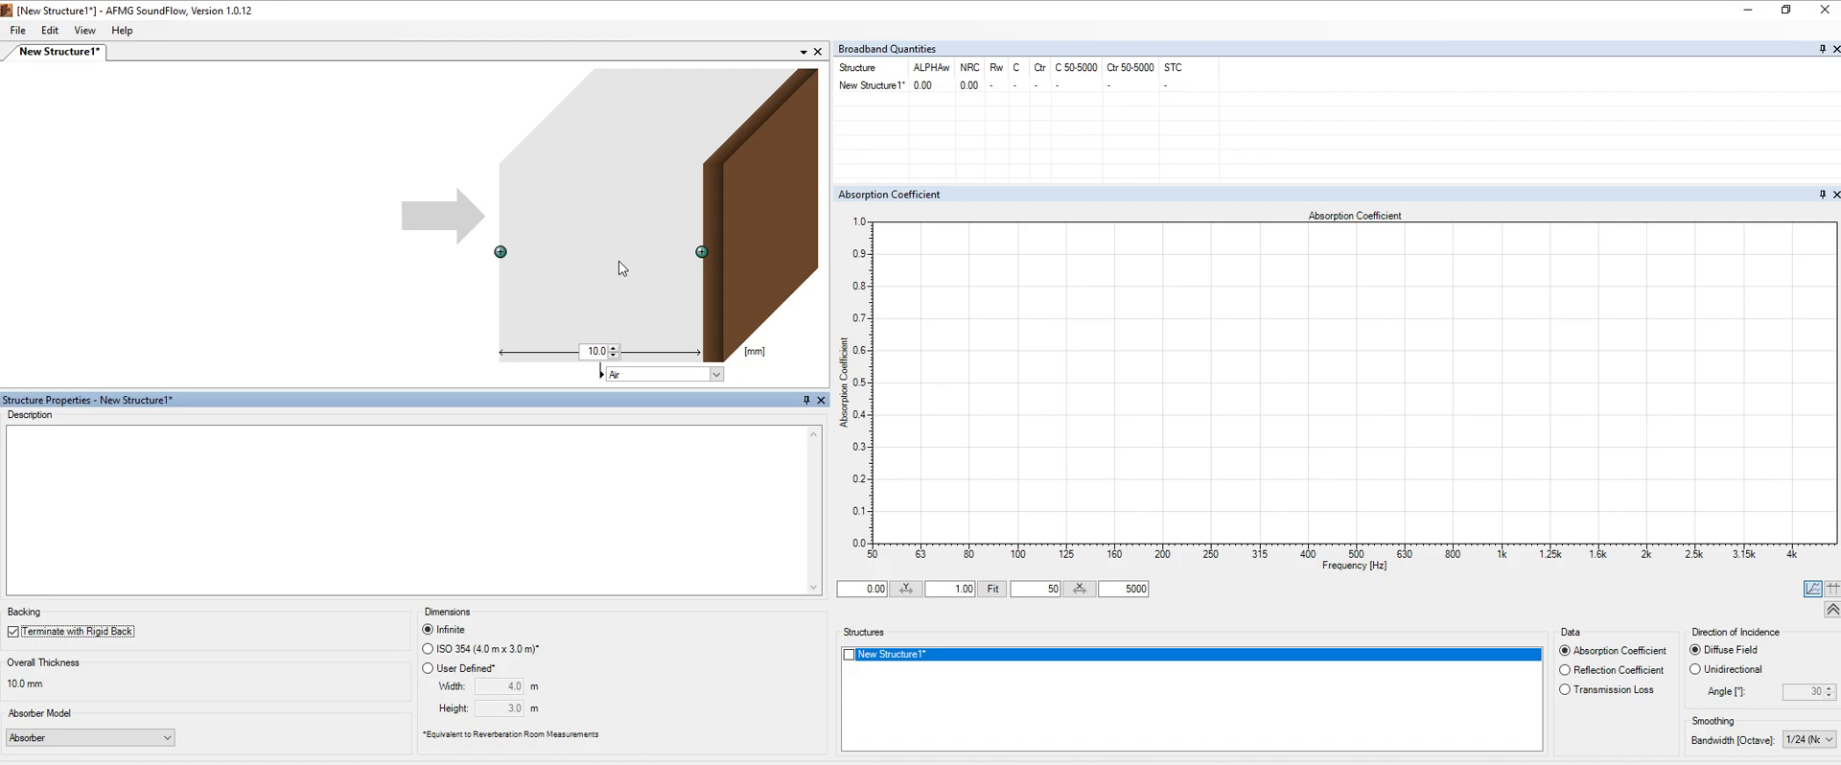
click(592, 351)
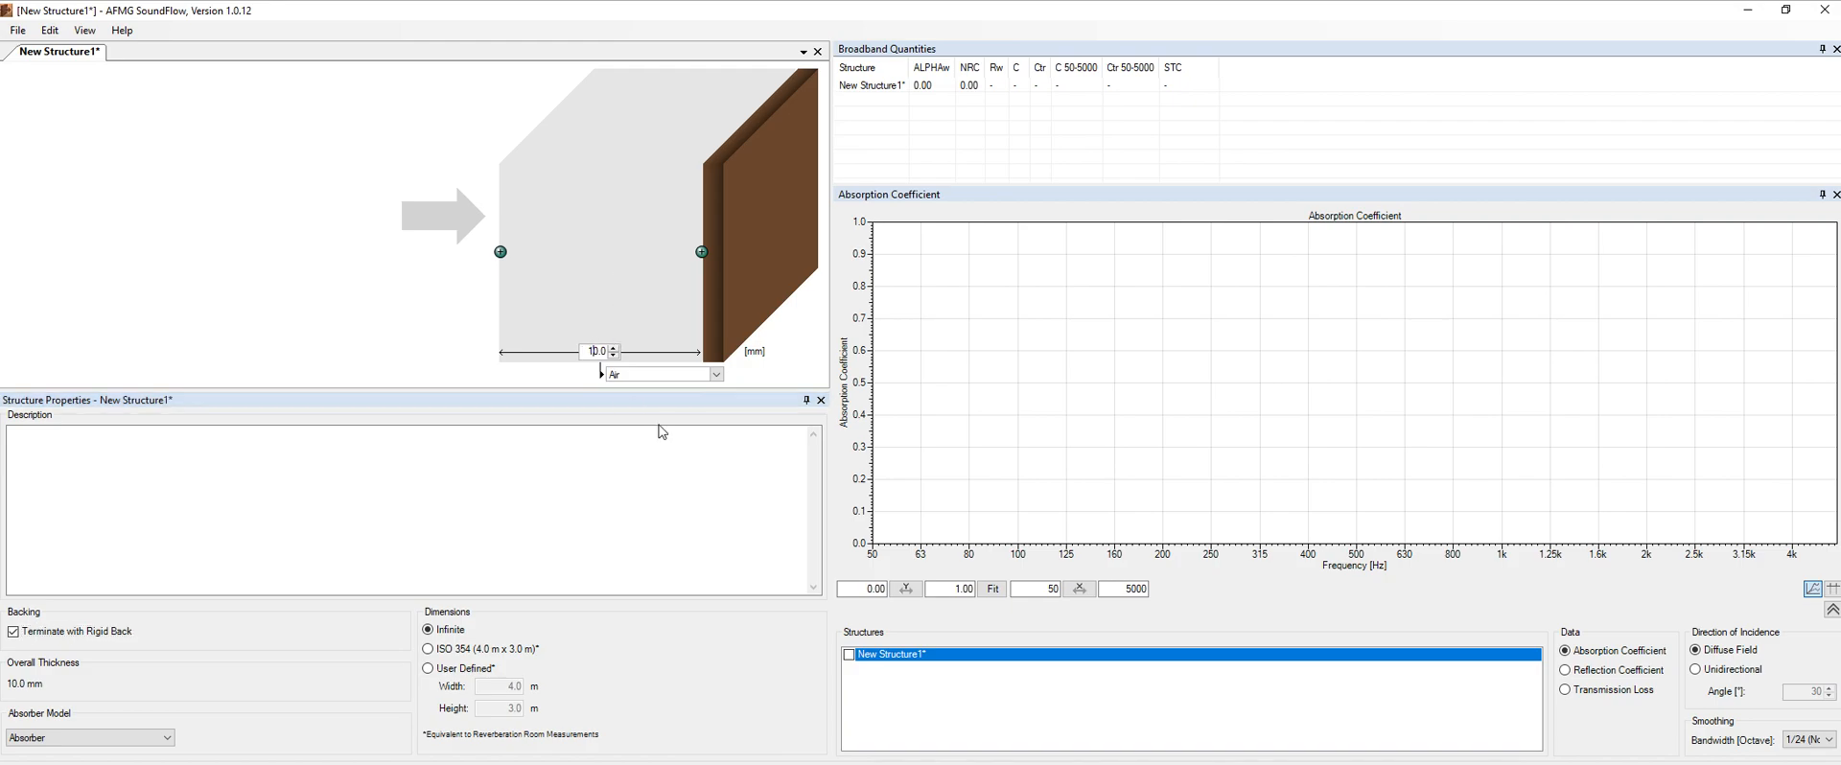
key(BackSpace)
text(4)
click(500, 252)
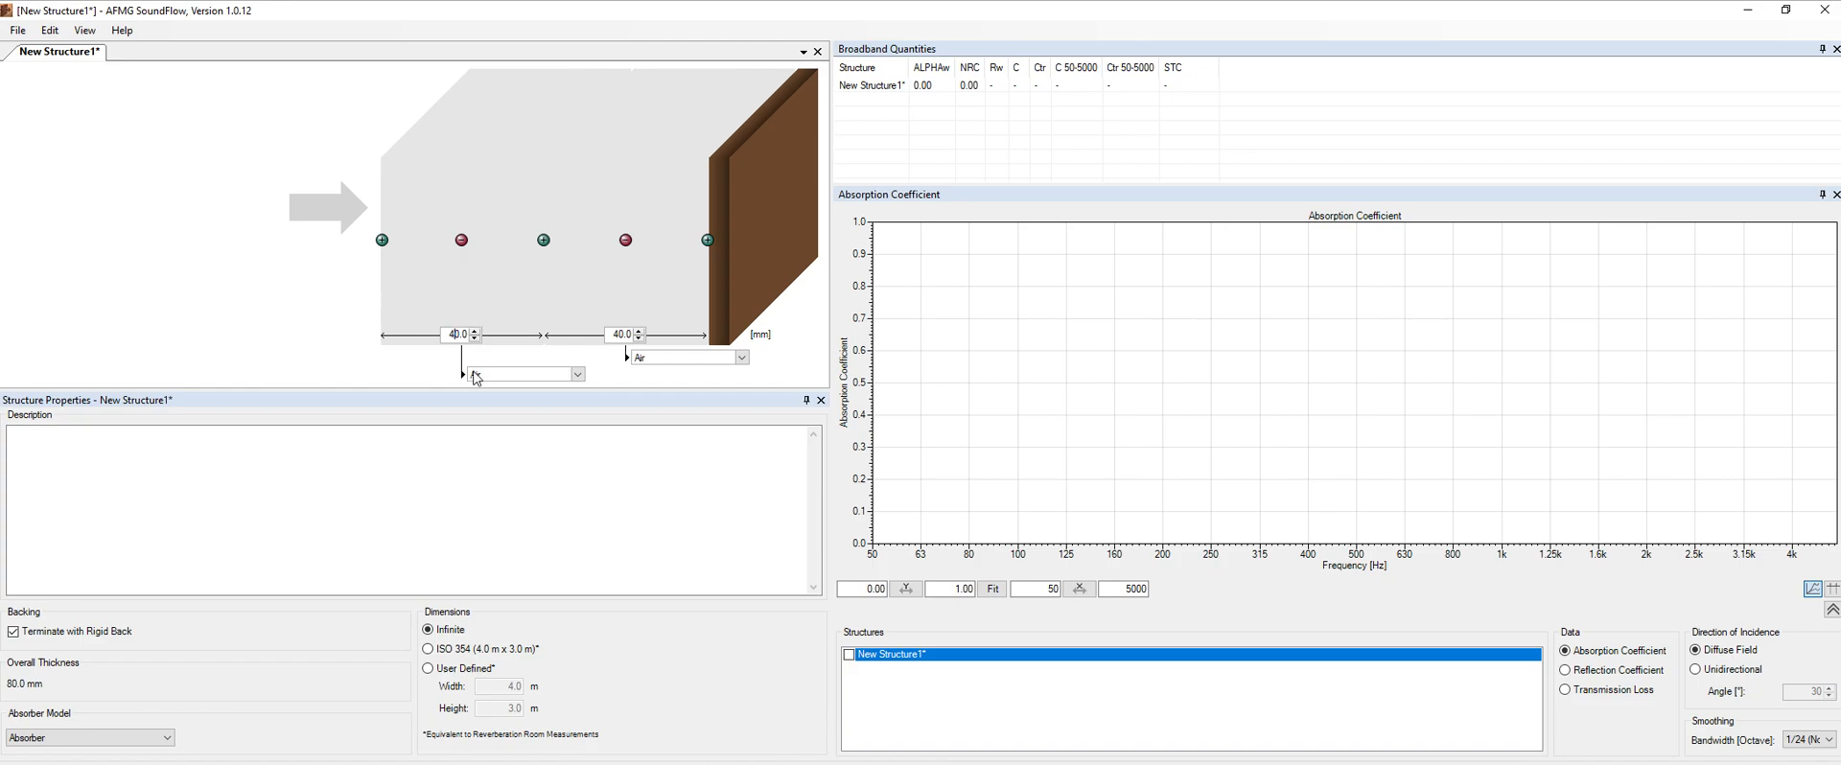
Assign the German Rockwool absorber Feuerschutzplatten Termarock 40 to the front layer.
click(516, 374)
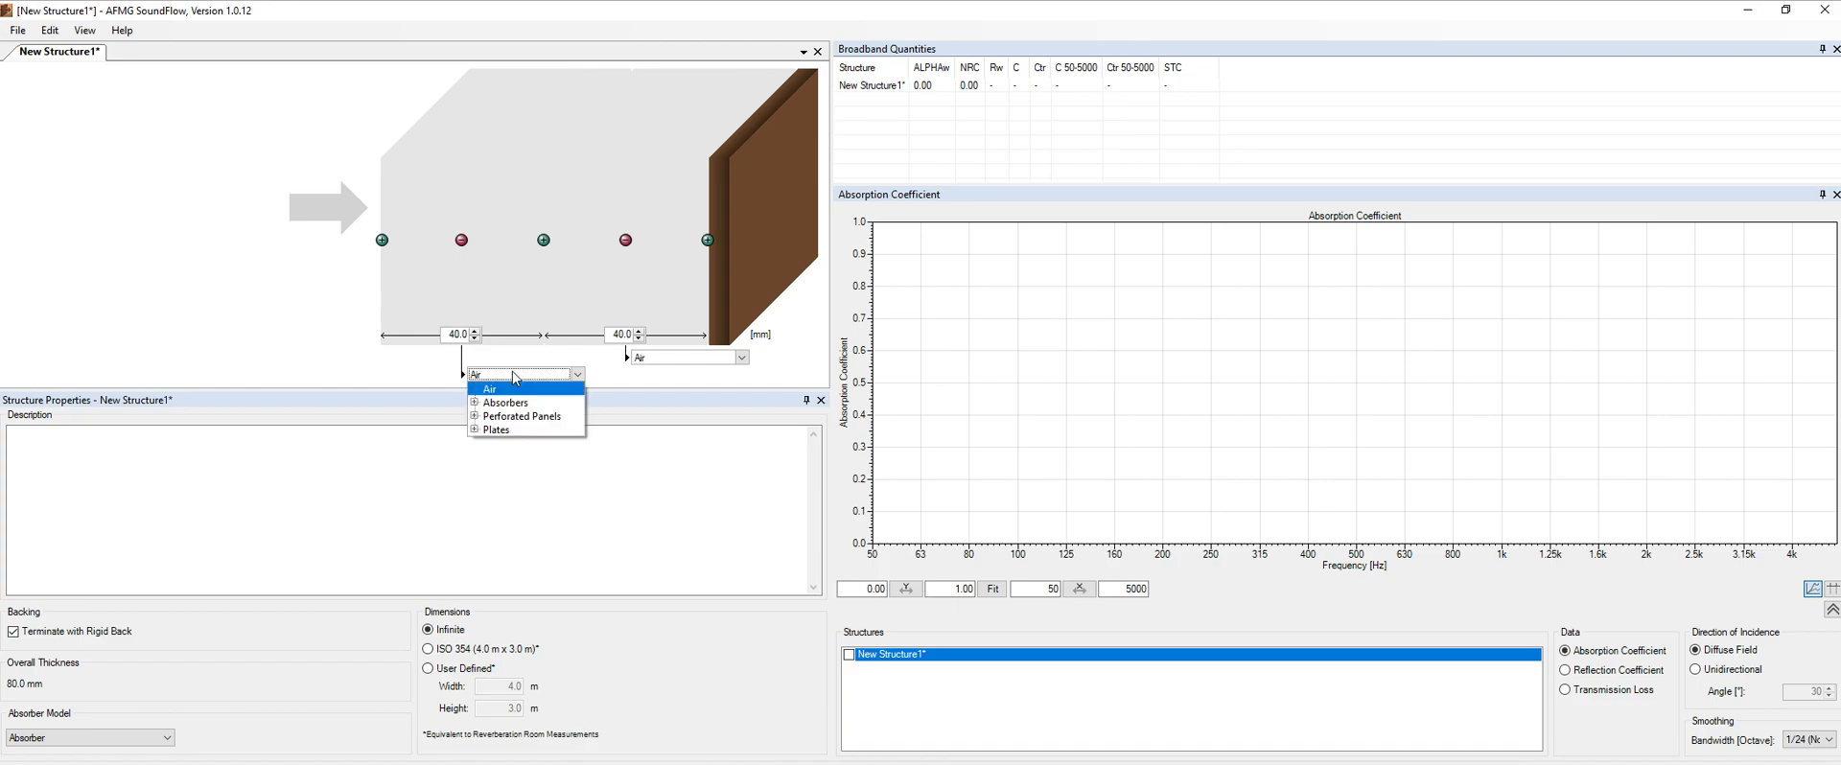
click(474, 403)
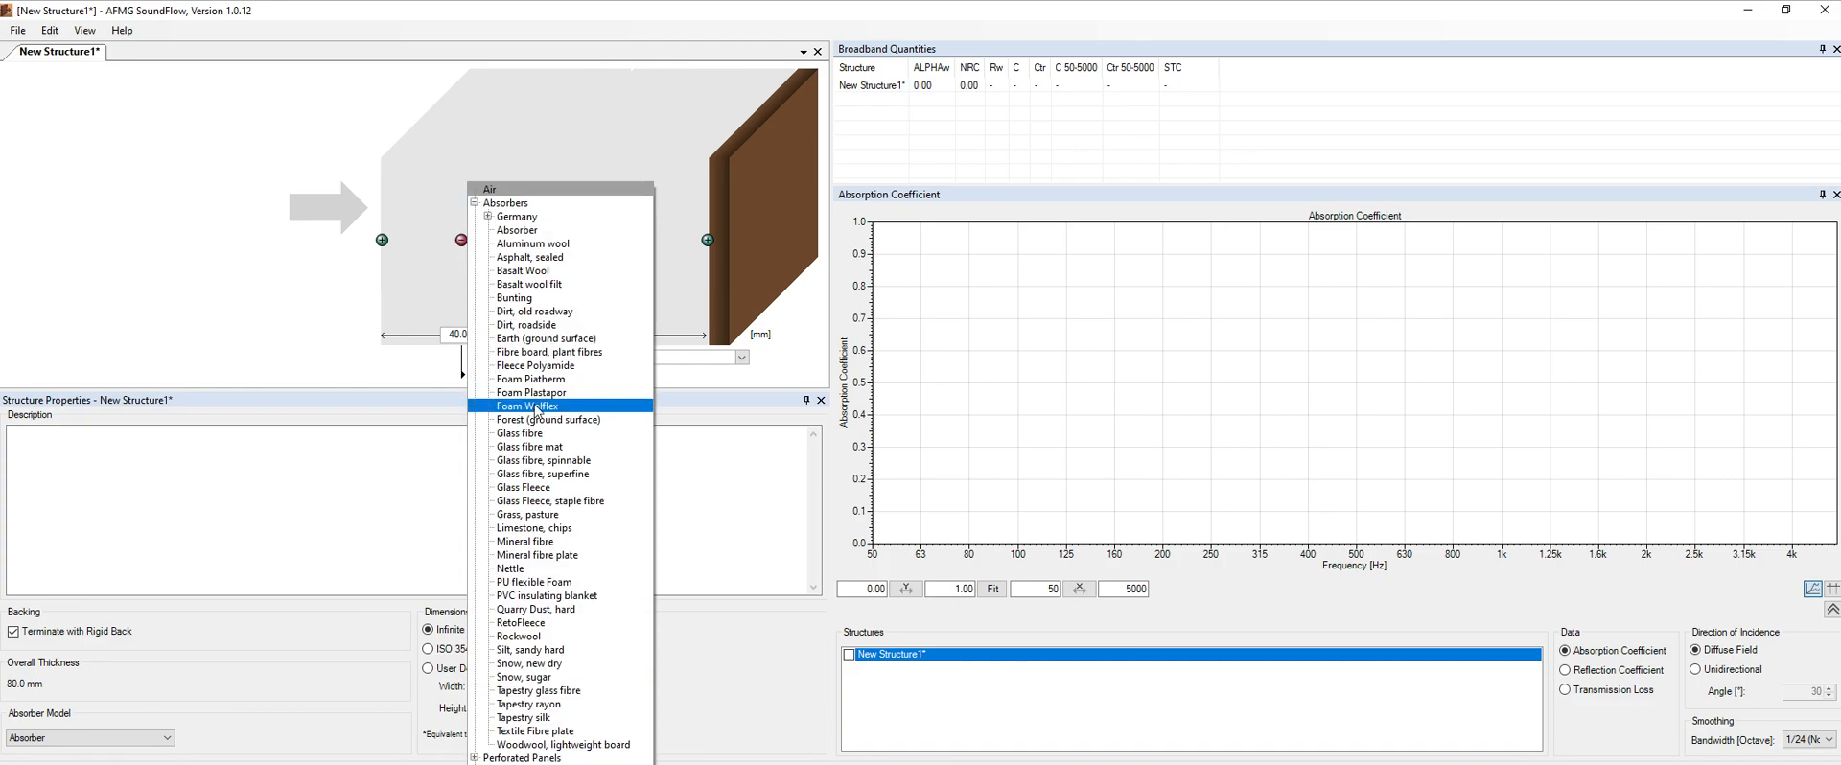
click(488, 216)
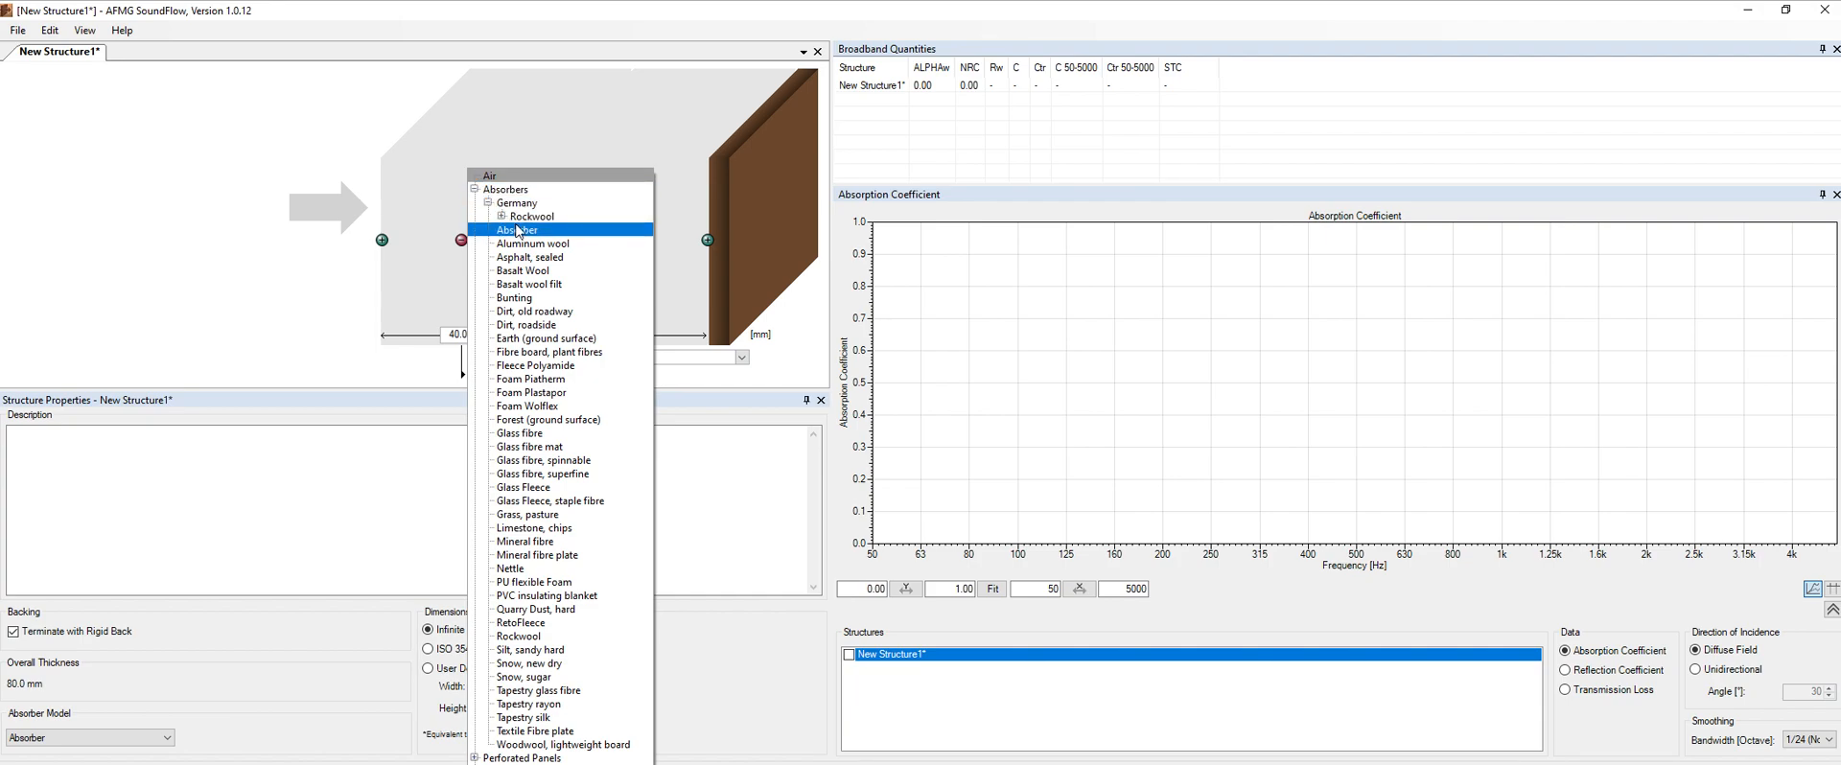
click(502, 217)
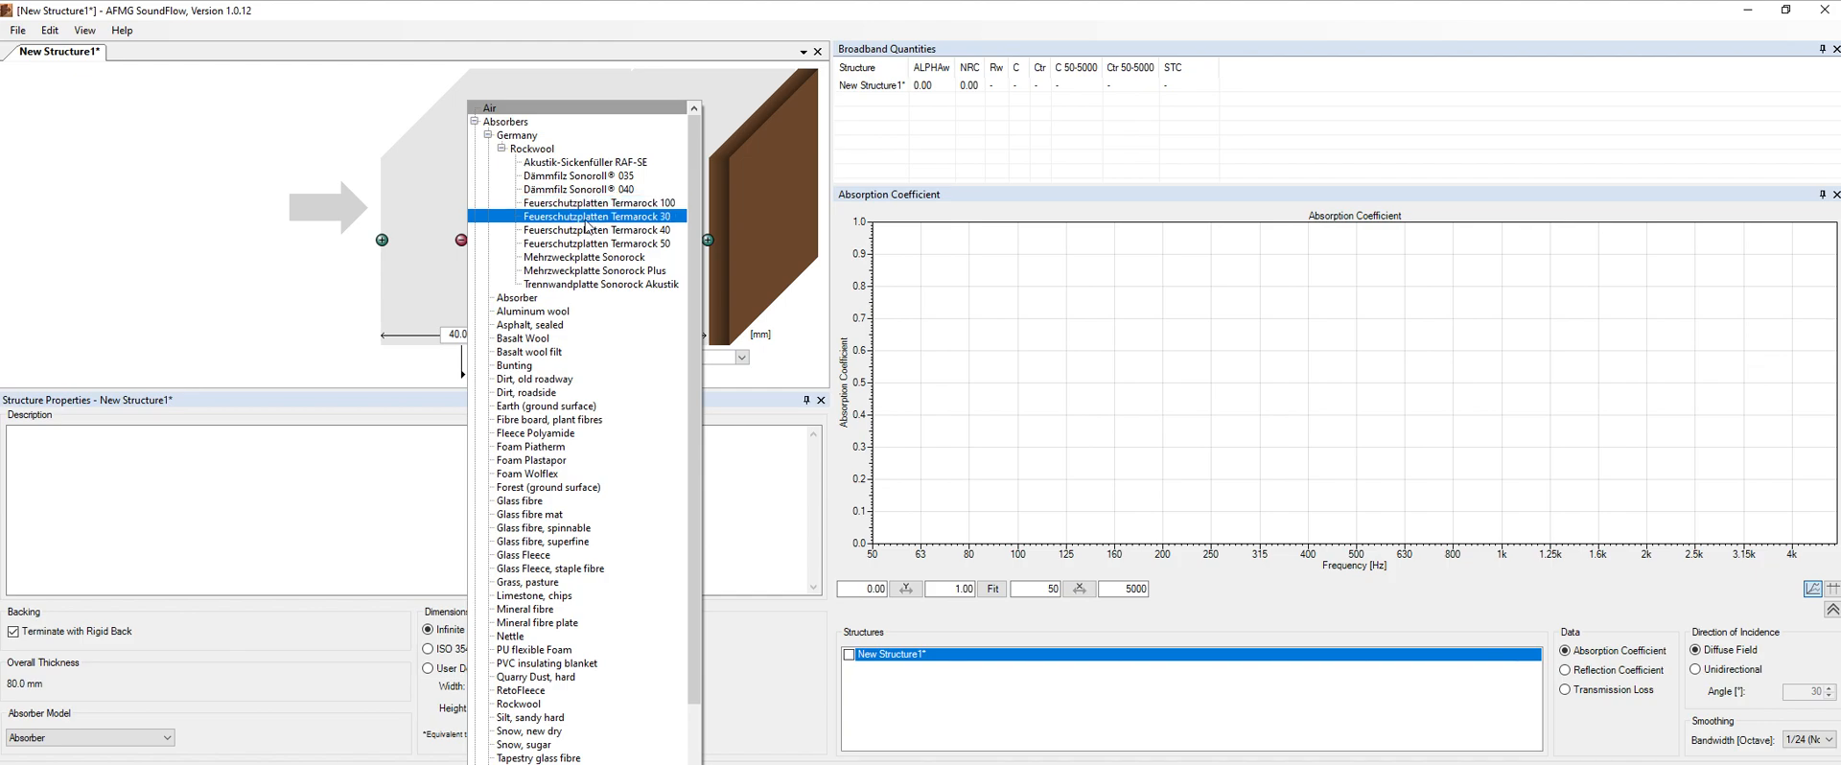
click(592, 238)
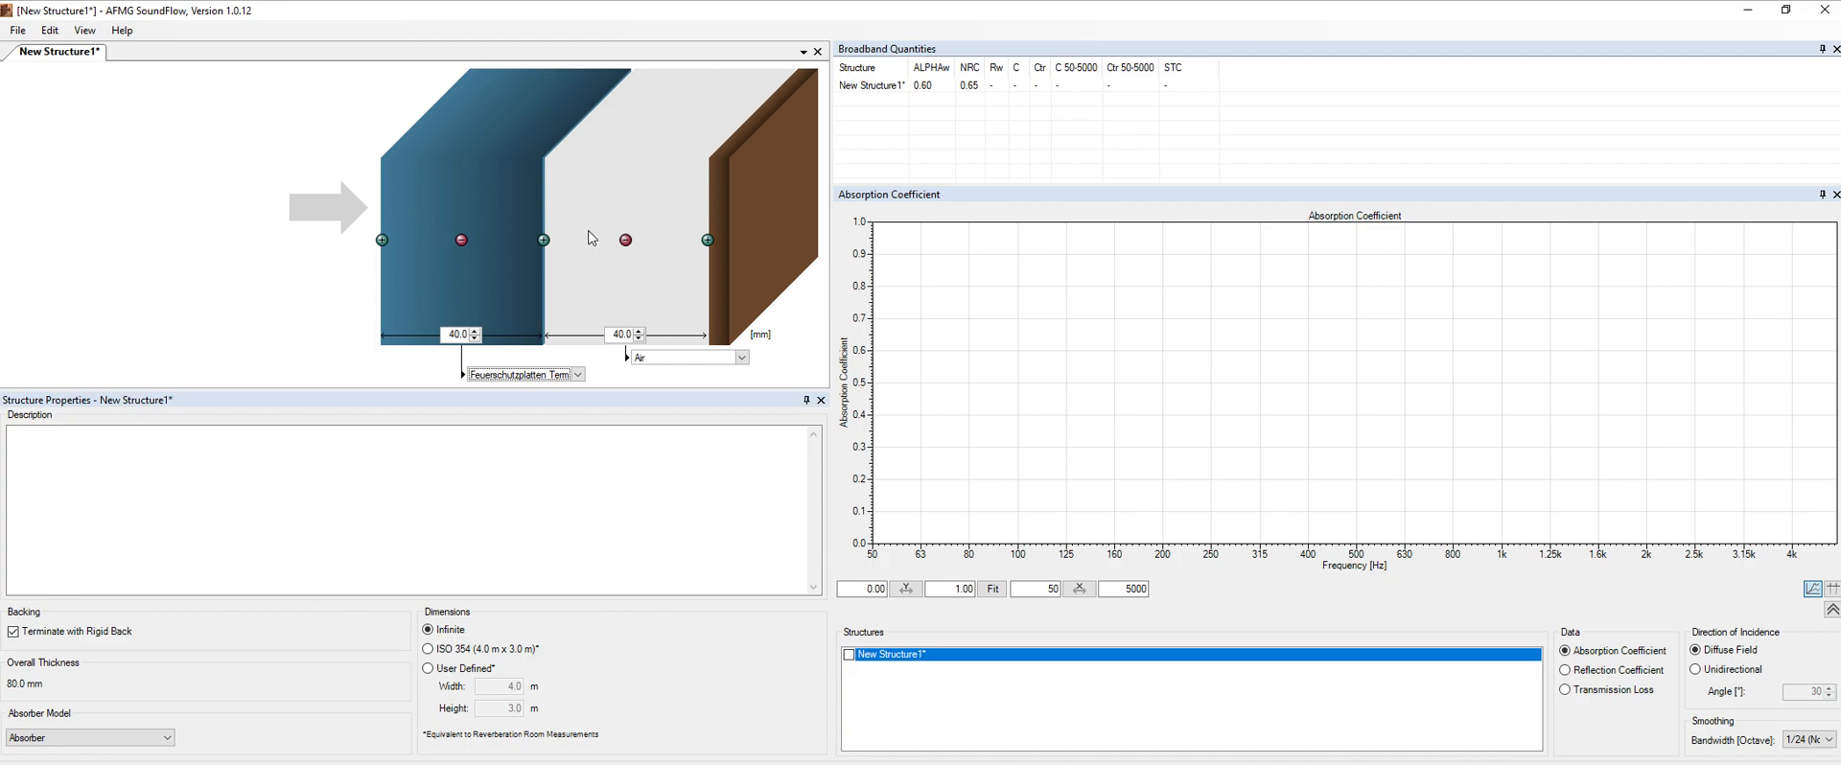
Set the thickness of the front Termarock 40 layer to 80 mm.
click(420, 265)
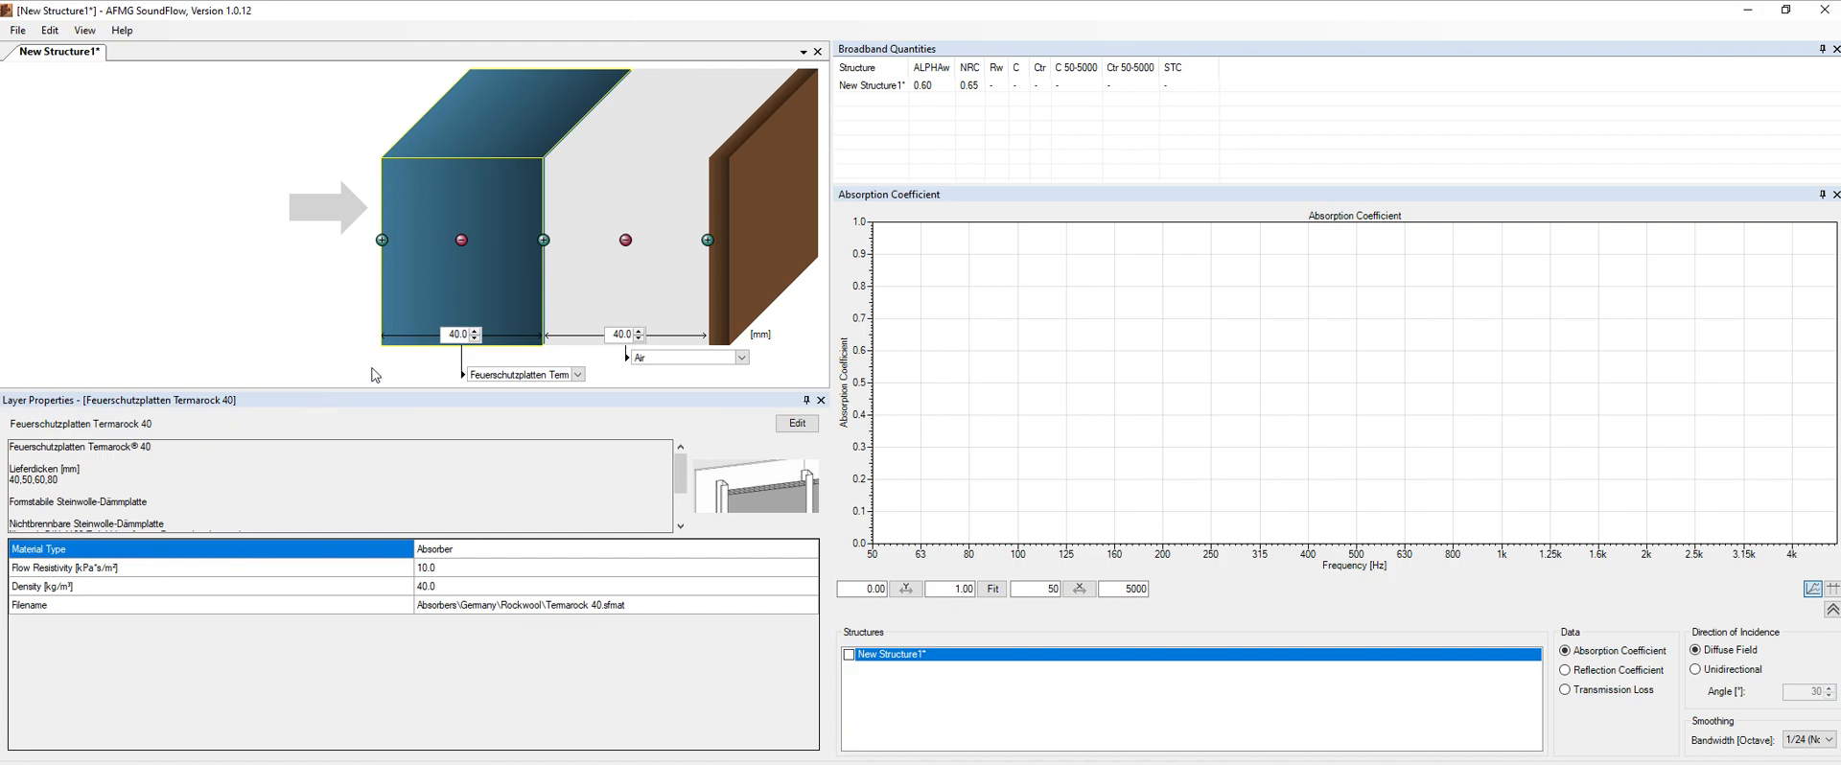
click(450, 333)
text(80)
key(Return)
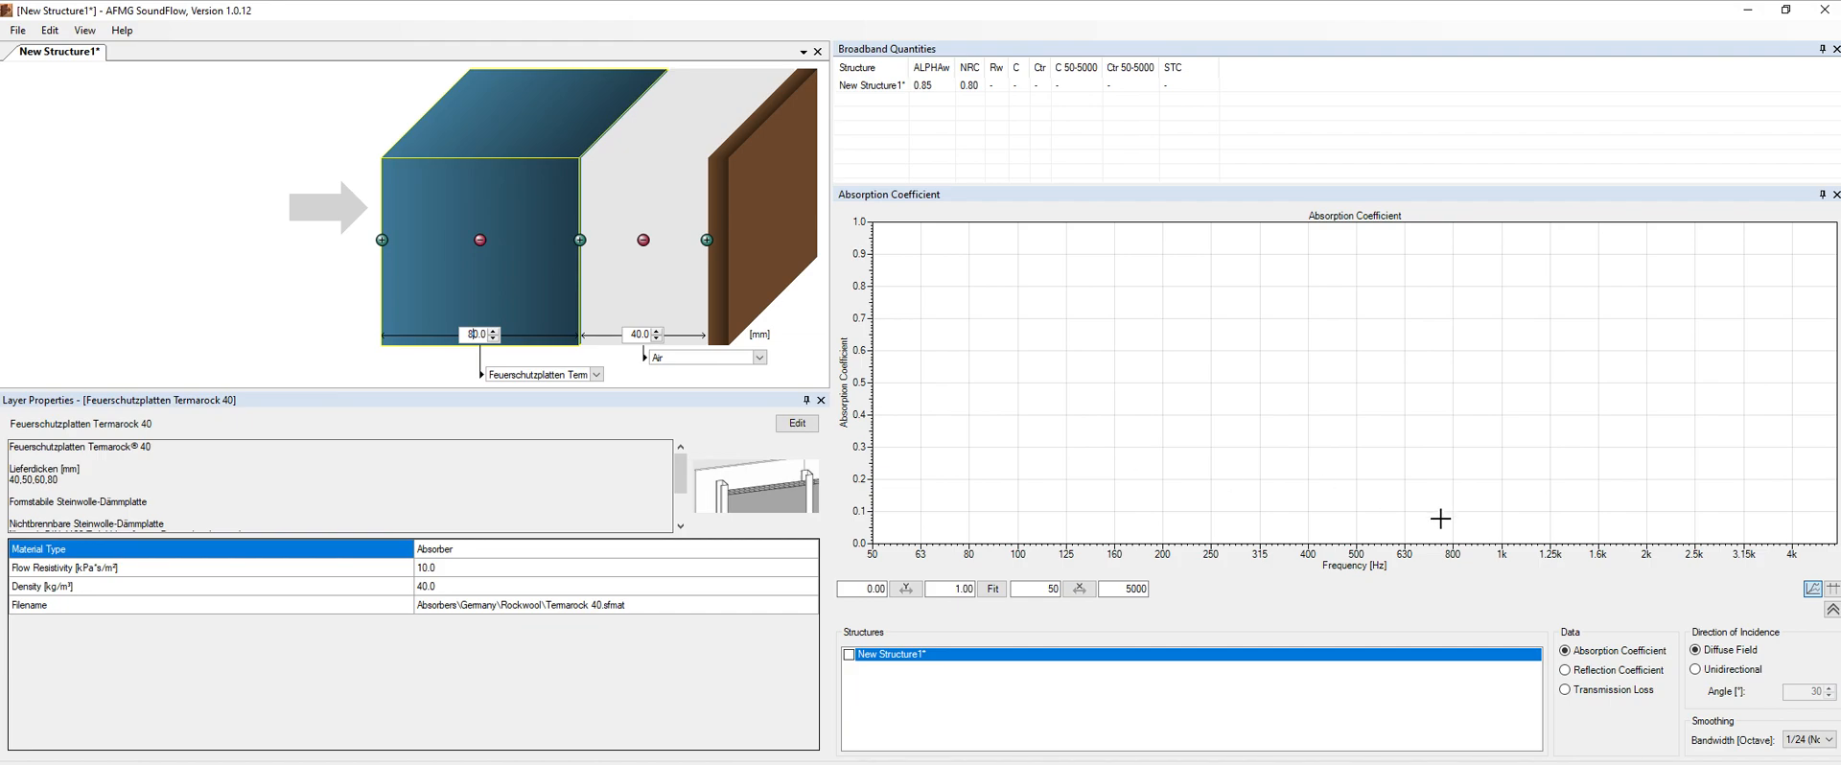
Plot the structure's absorption coefficient and compare unidirectional incidence with diffuse field, keeping diffuse field.
click(849, 656)
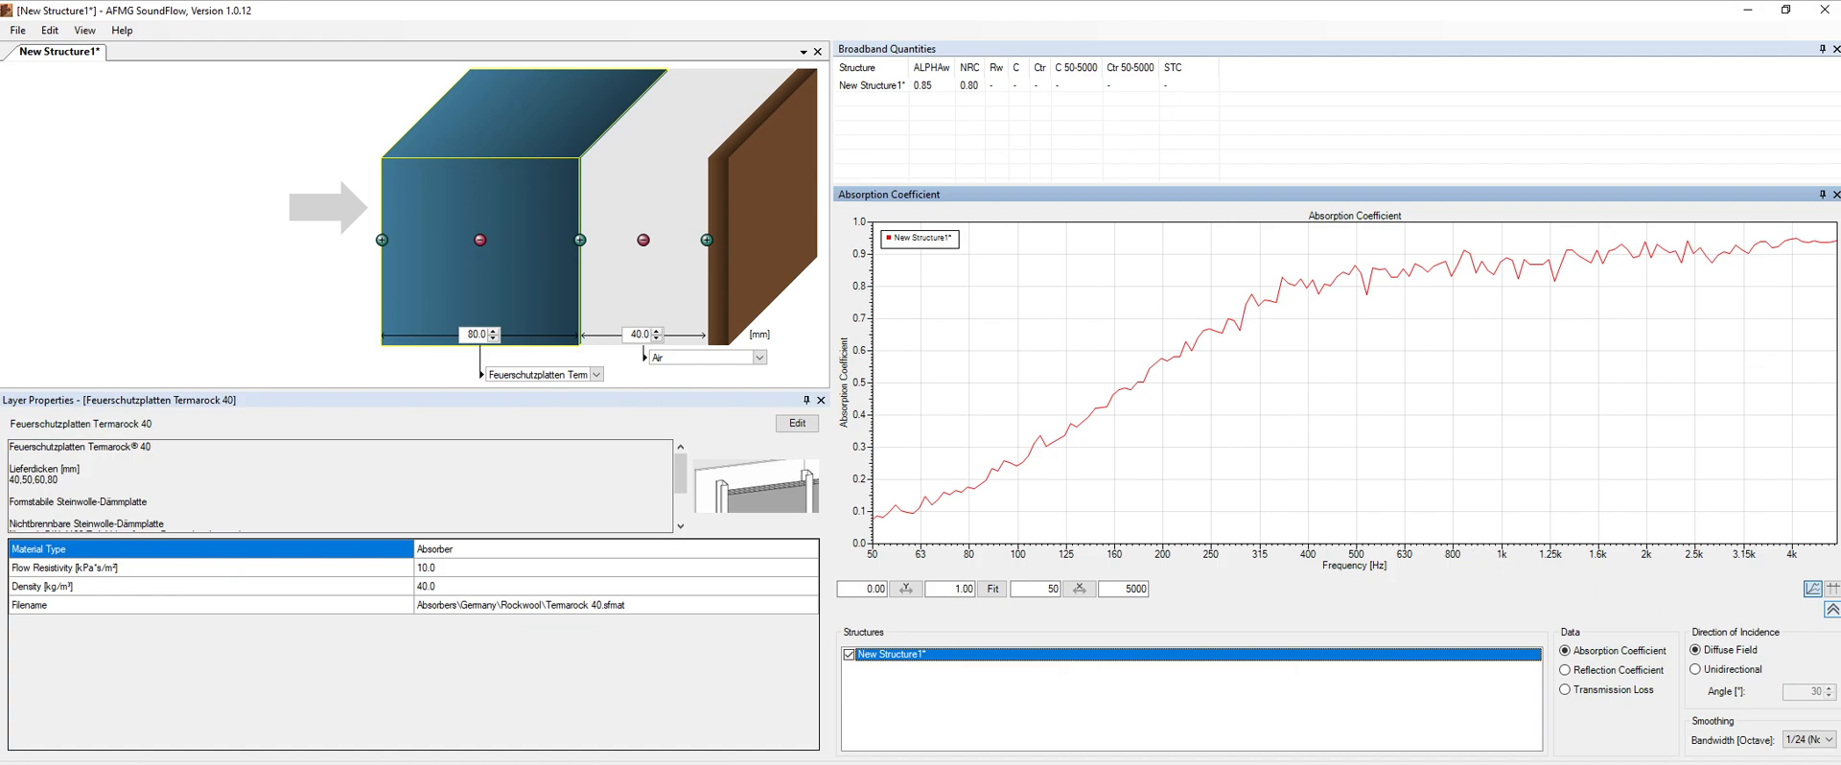
click(1729, 670)
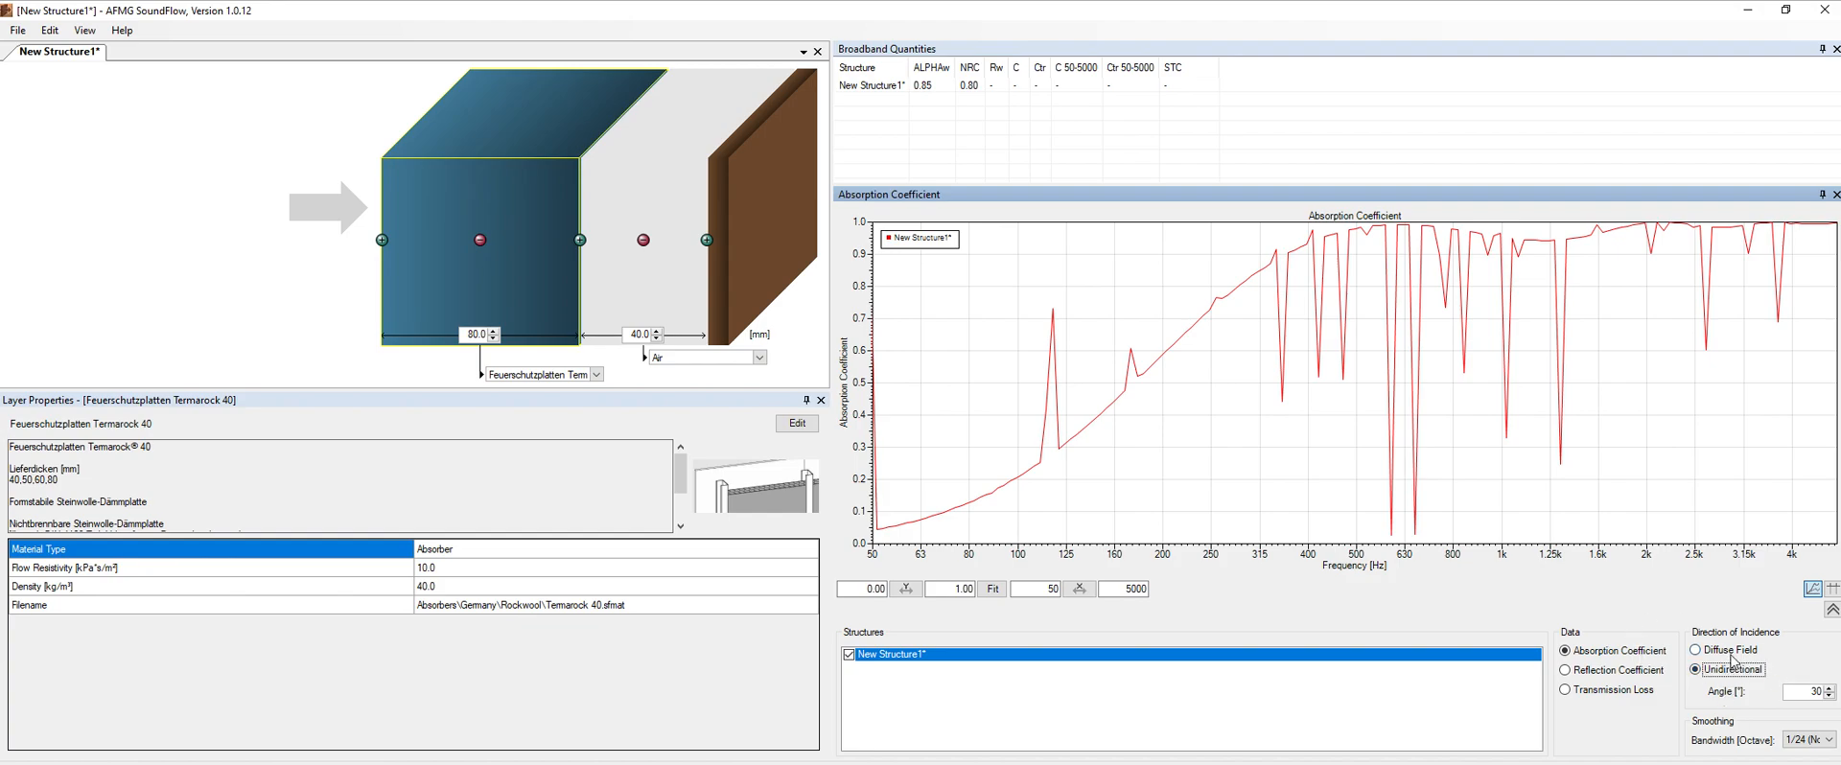
click(1731, 651)
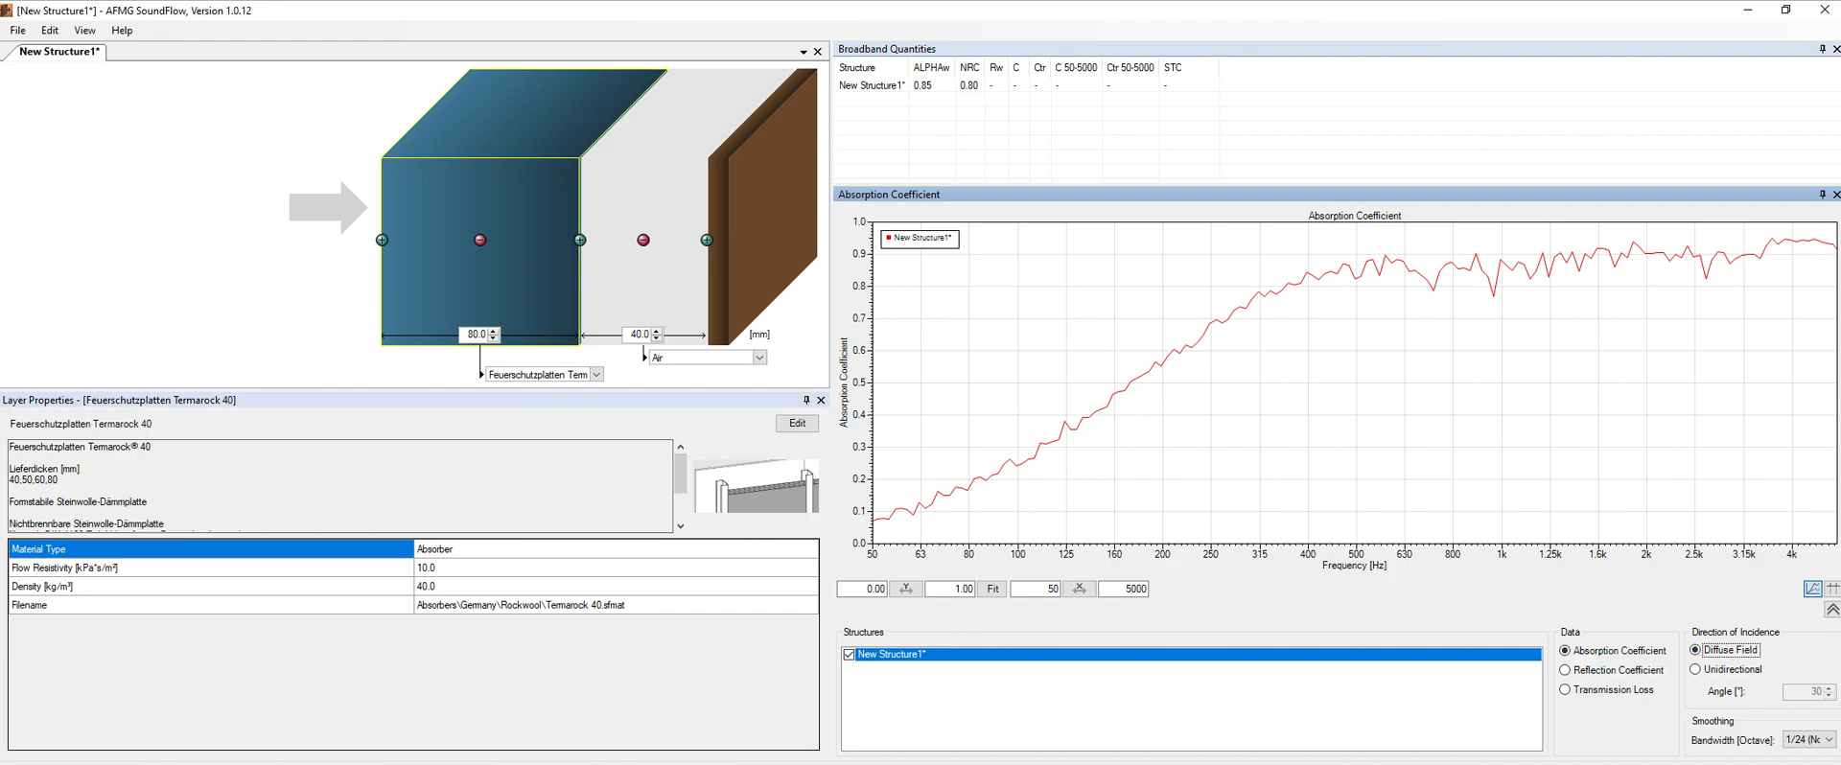
Smooth the absorption curve with a bandwidth of 1/6 octave.
click(1808, 739)
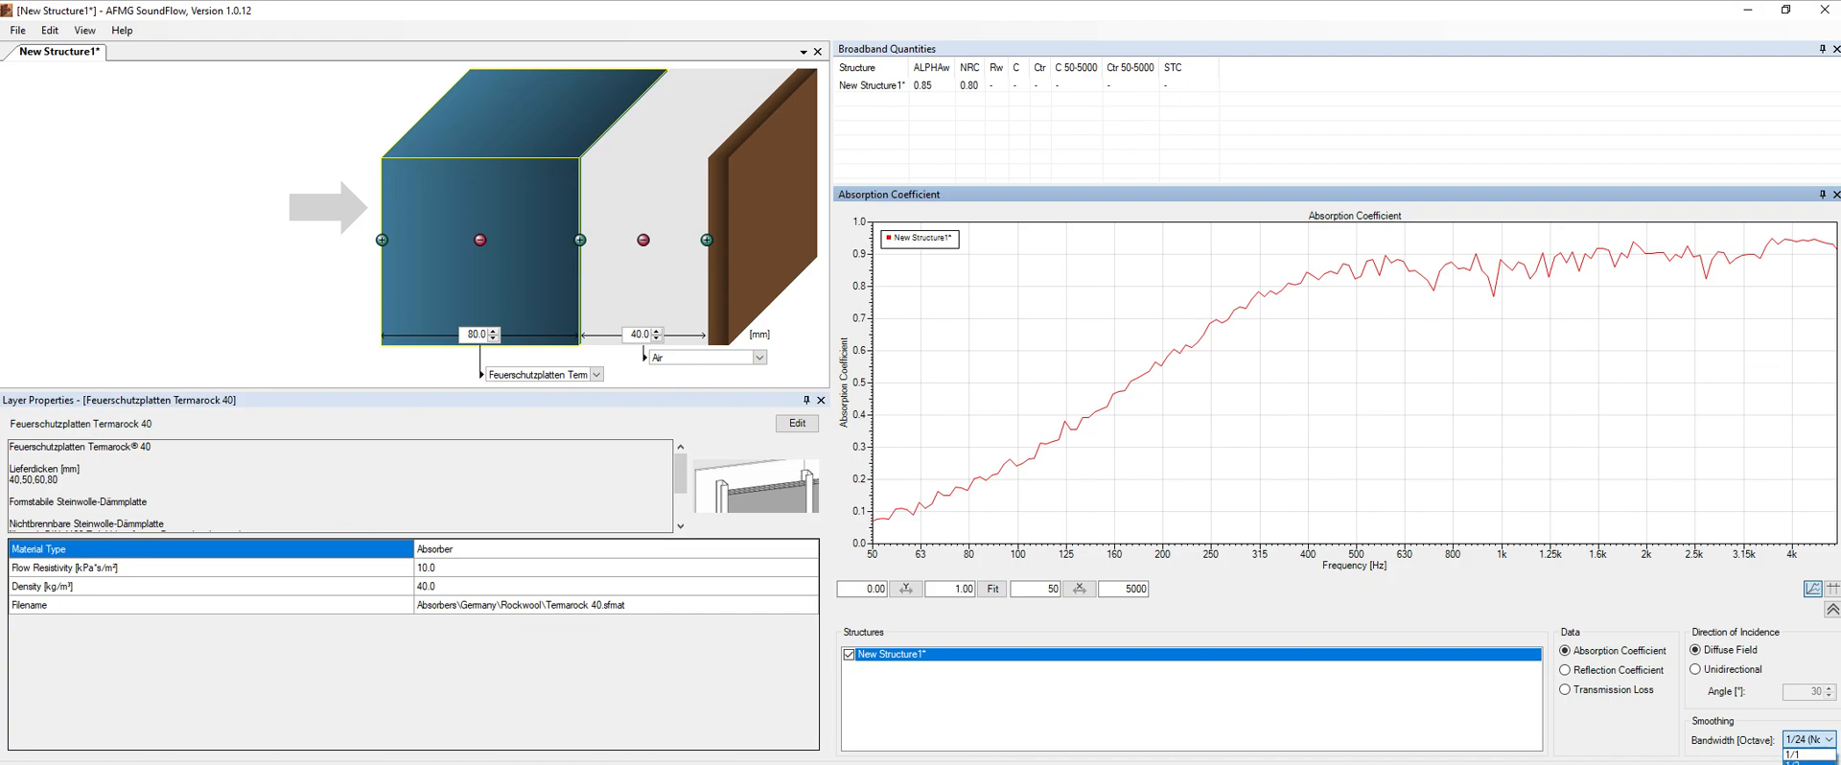
click(1808, 764)
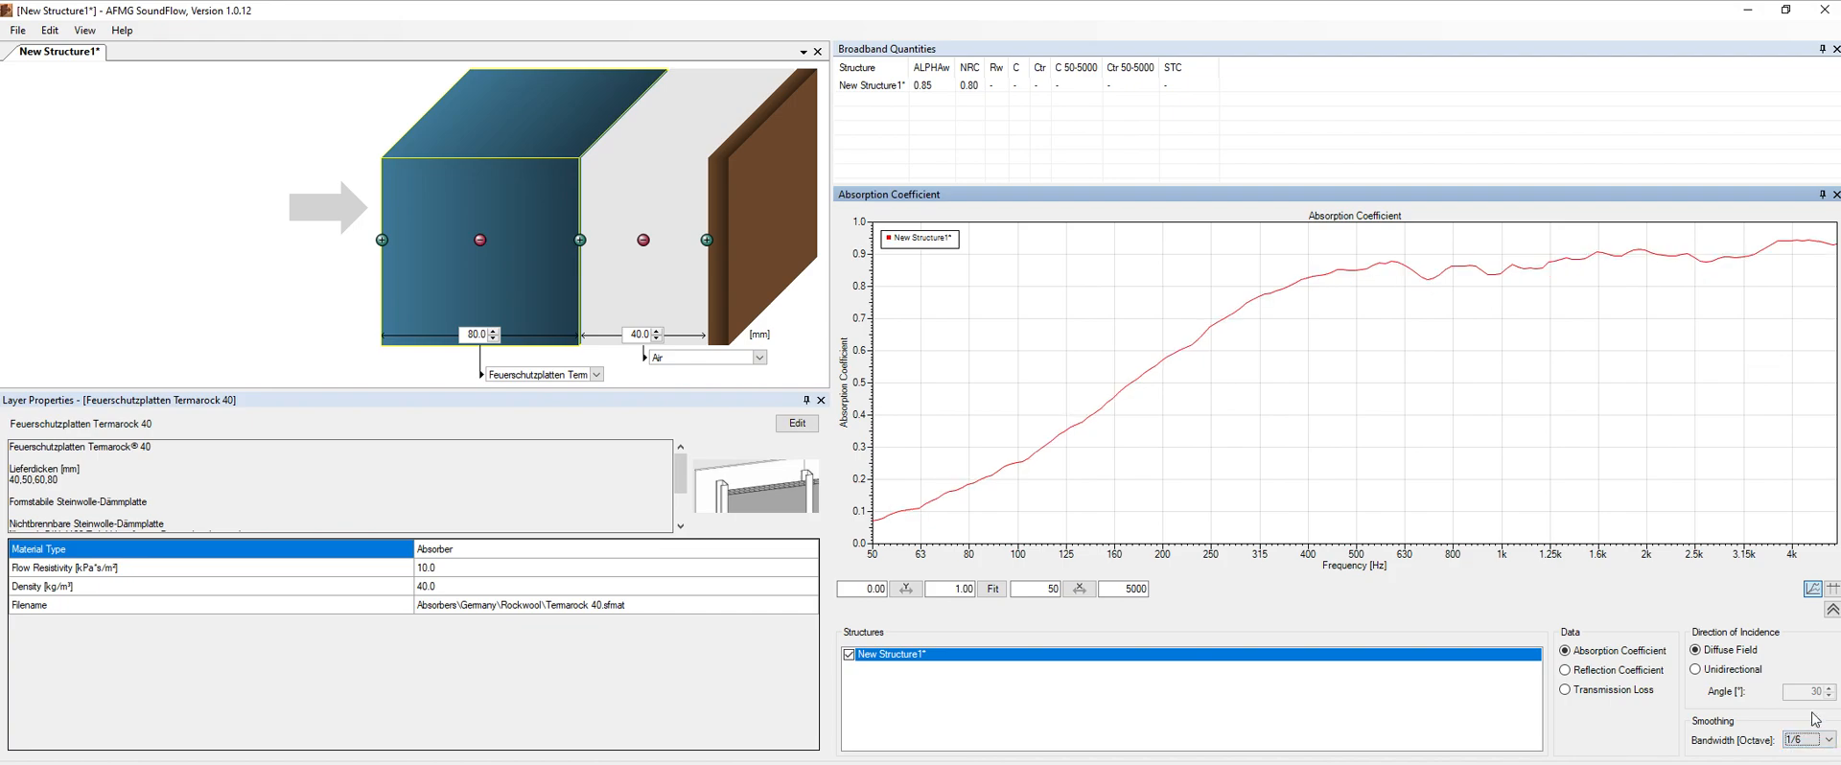
click(1814, 745)
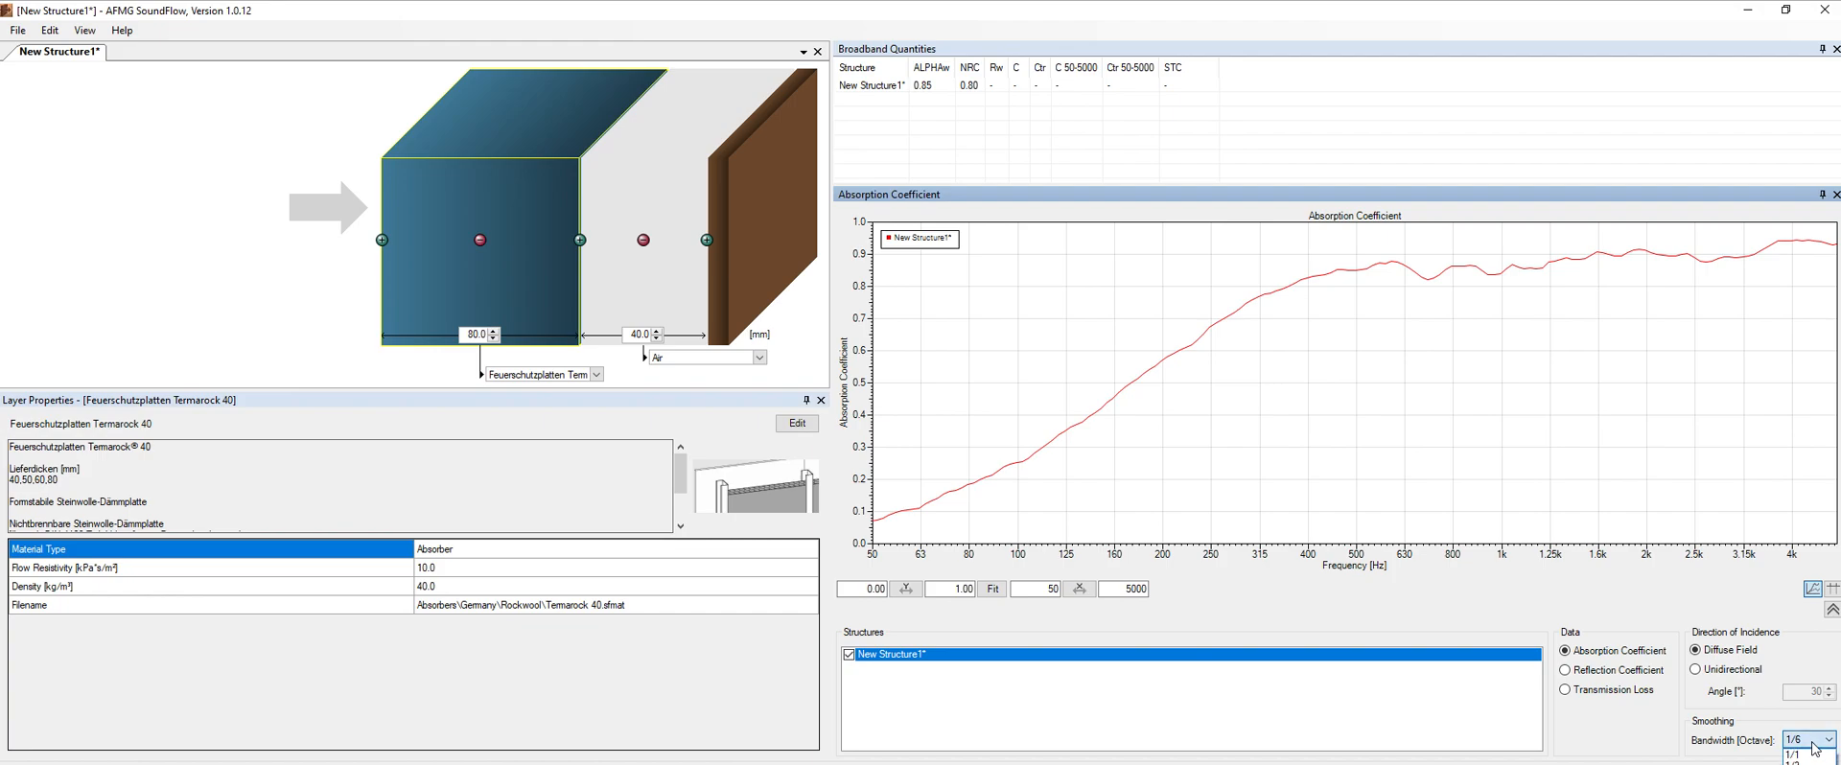
click(1814, 746)
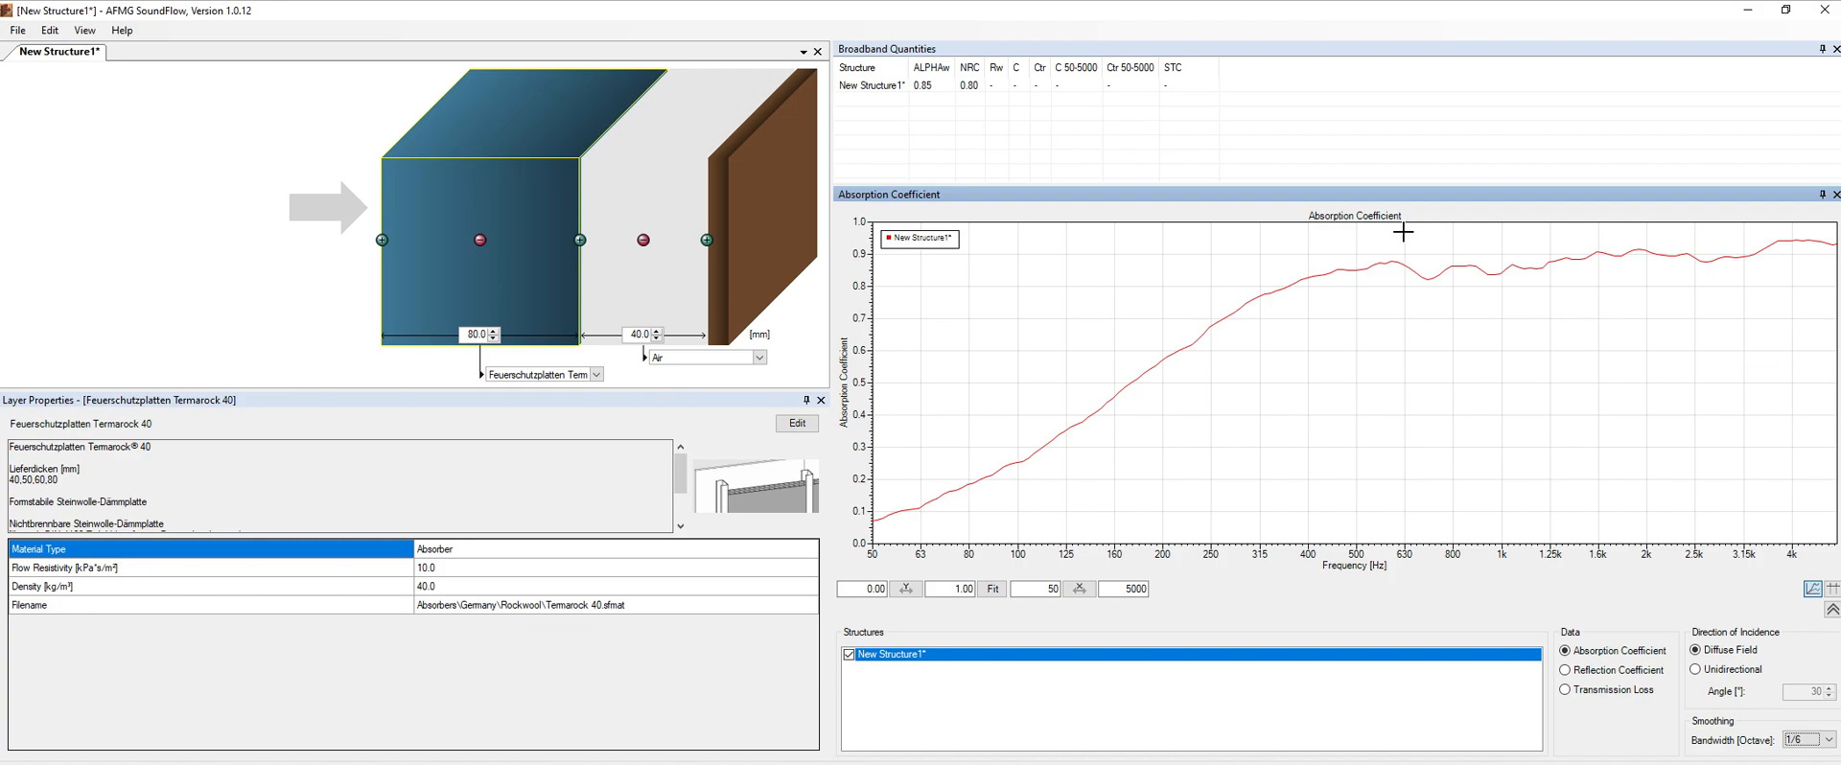
Read through the material description of the Termarock 40 layer to its end.
click(678, 486)
mouse_move(679, 486)
mouse_down()
mouse_move(669, 540)
mouse_move(673, 482)
mouse_up()
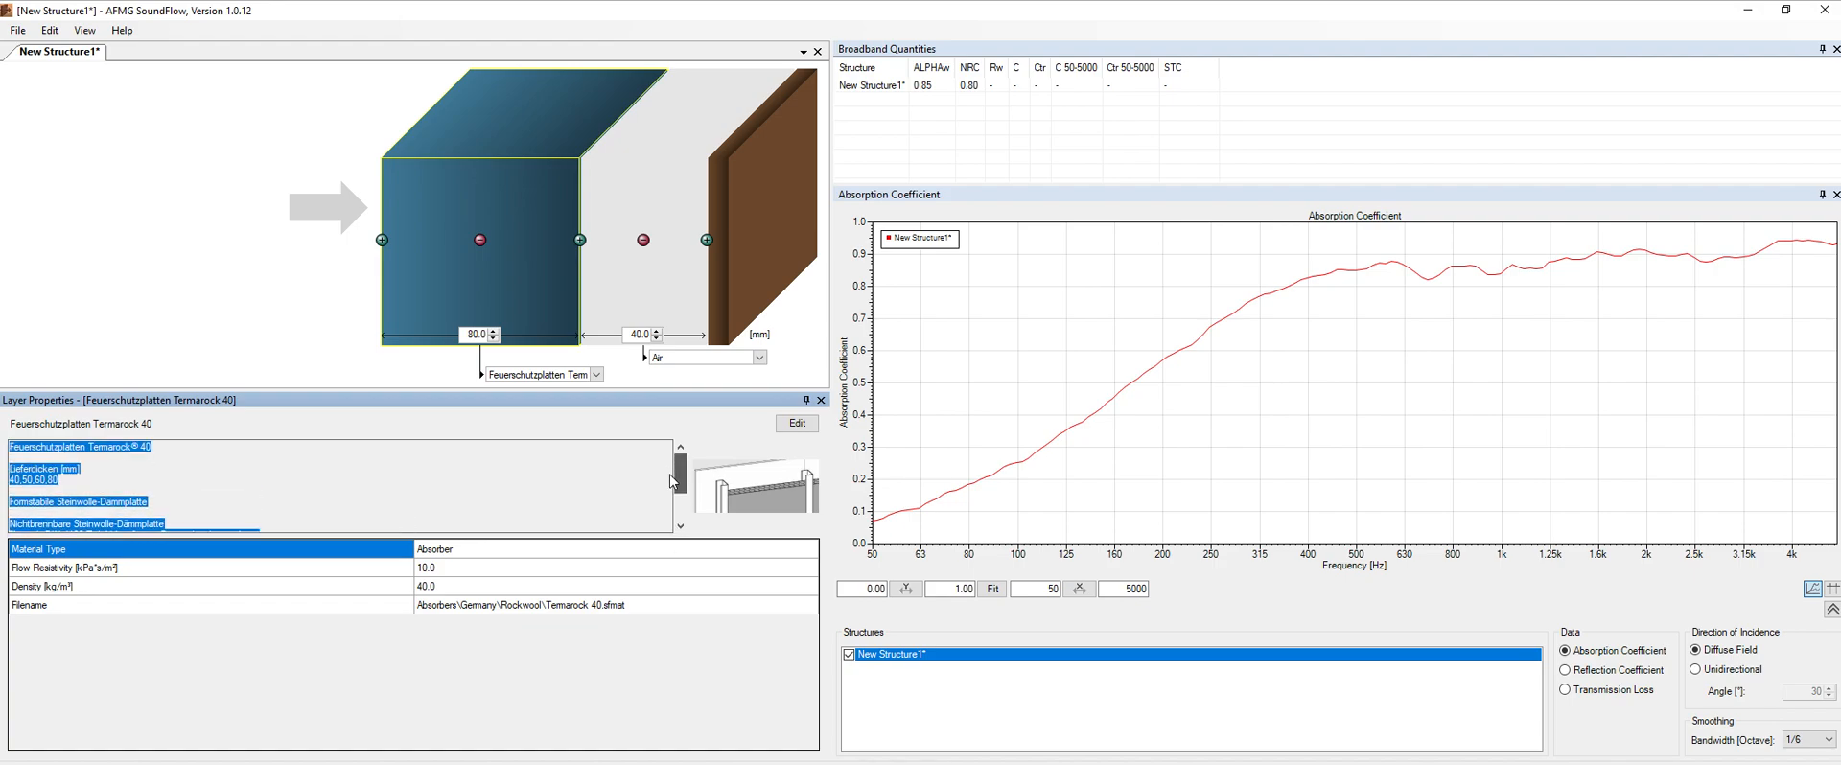
mouse_move(671, 475)
mouse_down()
mouse_move(666, 531)
mouse_move(667, 451)
mouse_up()
scroll(648, 497, down, 2)
click(383, 503)
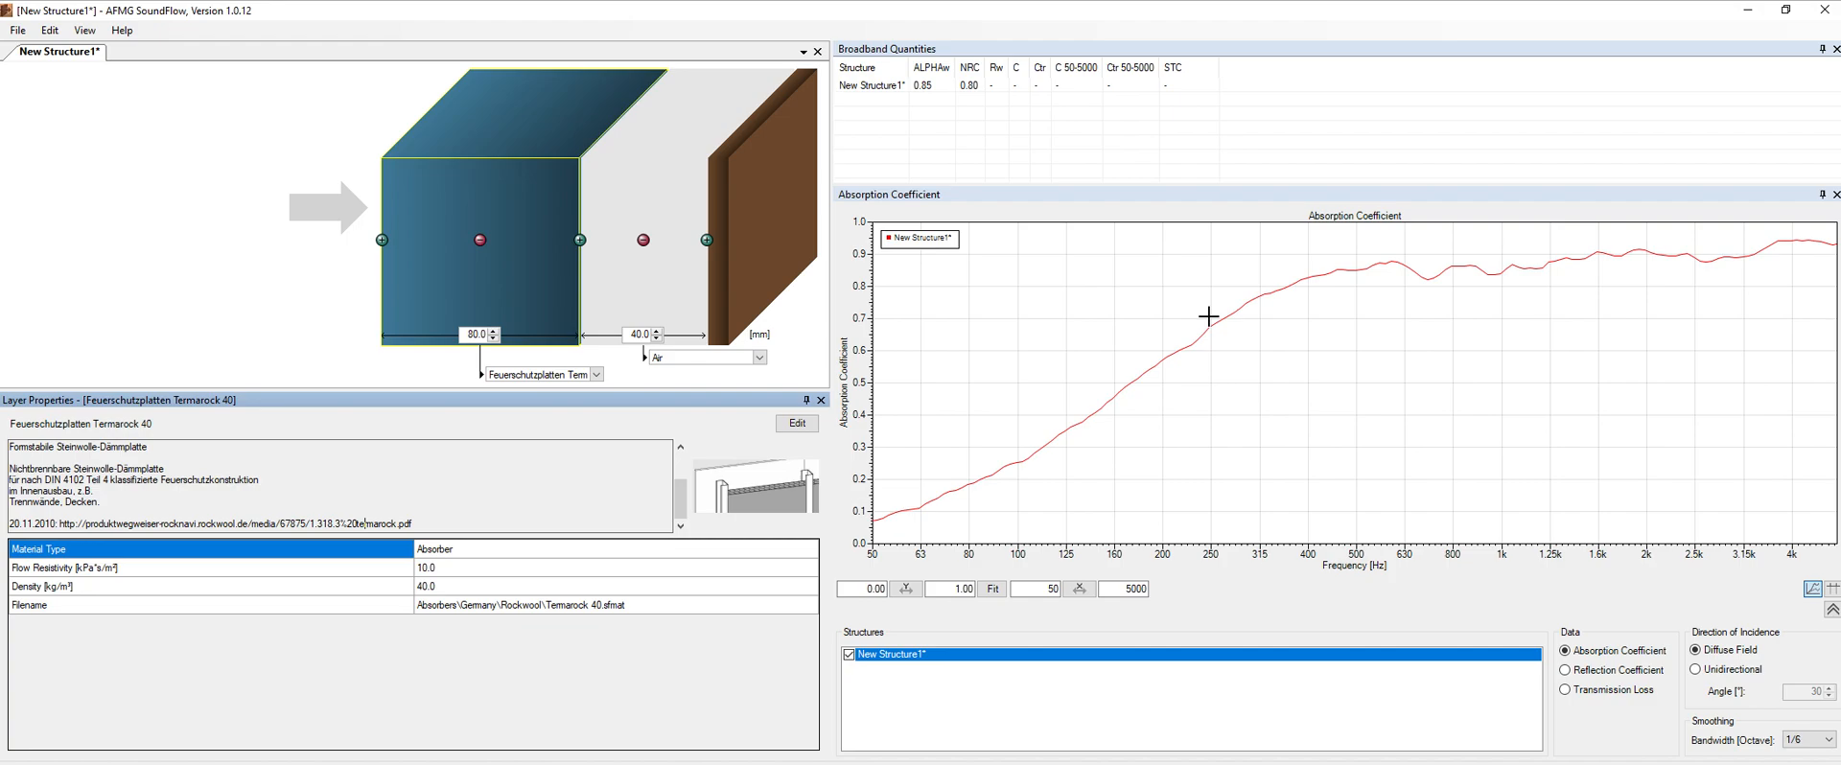
click(632, 335)
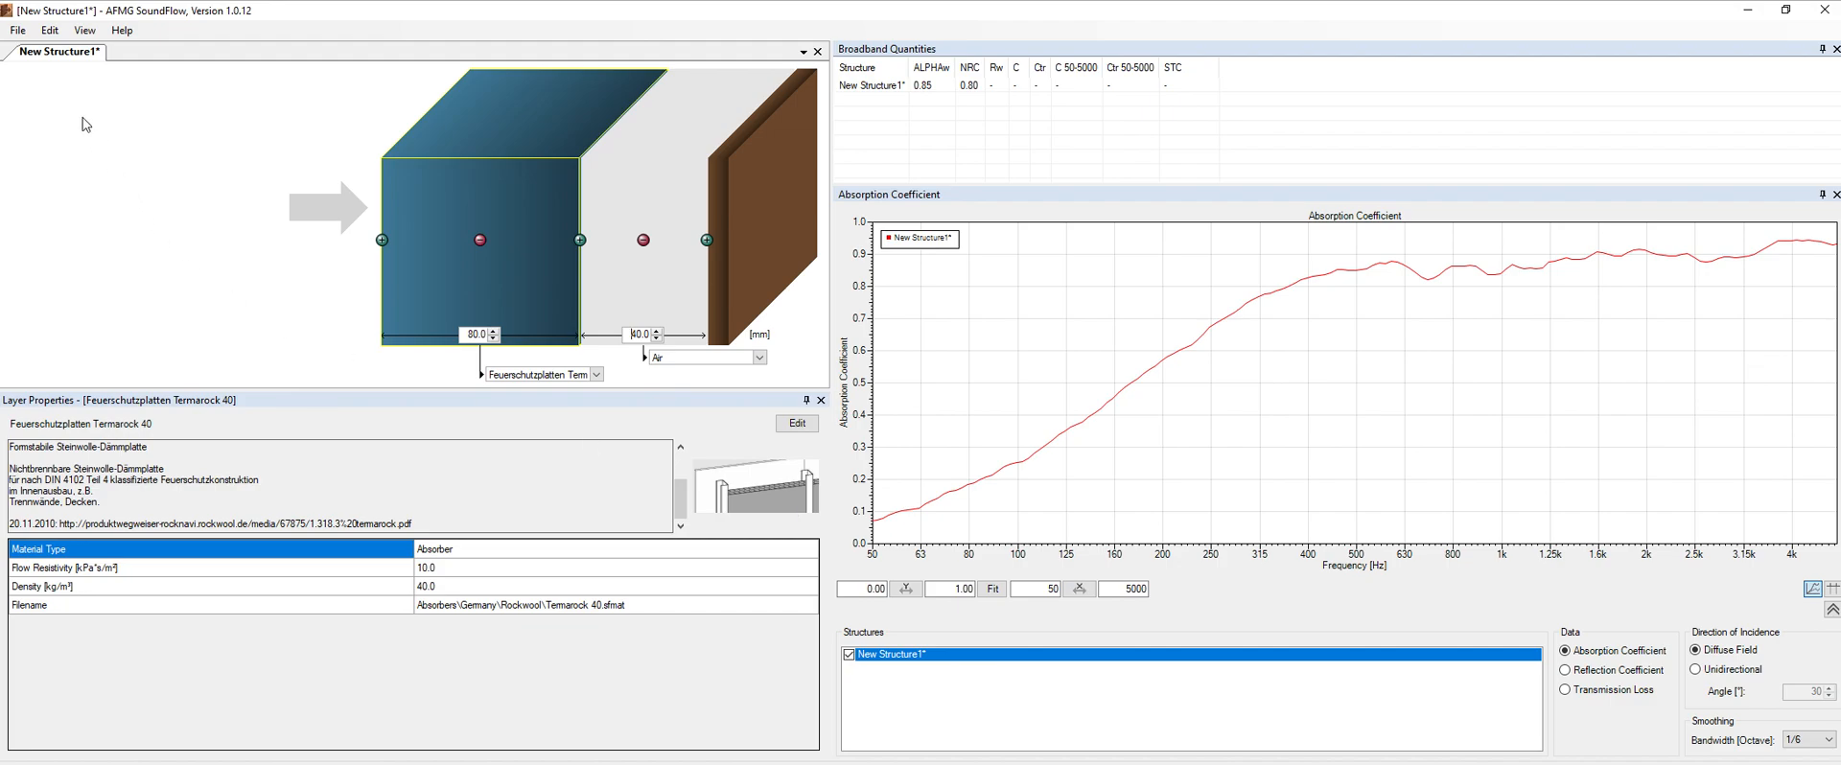
Save the structure under the file name homestudioexample.
click(23, 33)
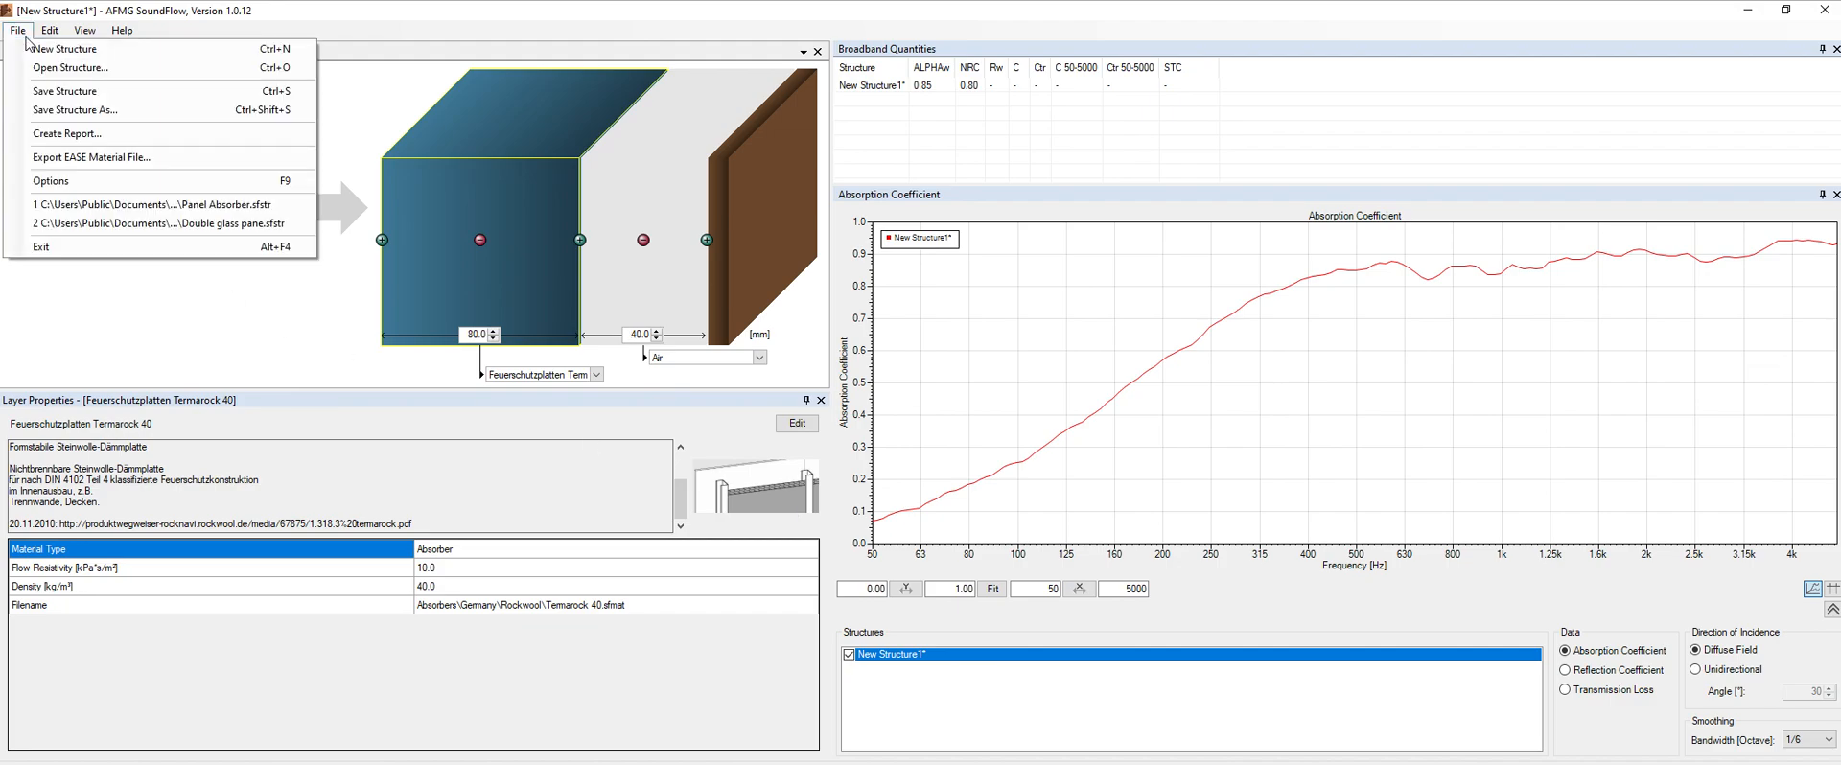
click(42, 91)
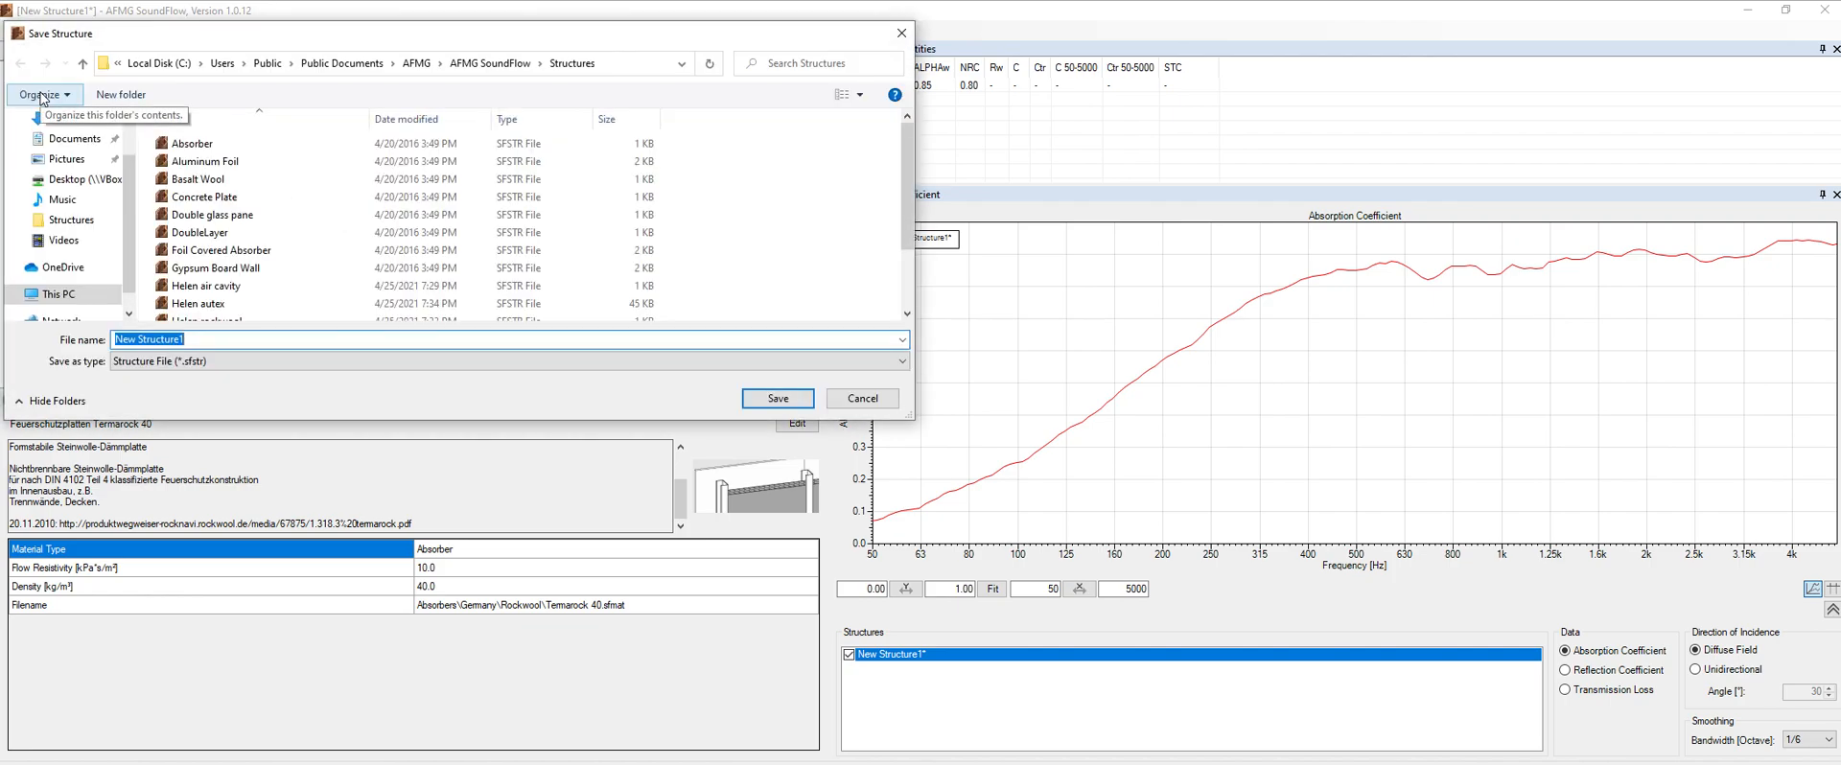
text(home)
text(studio)
text(exa)
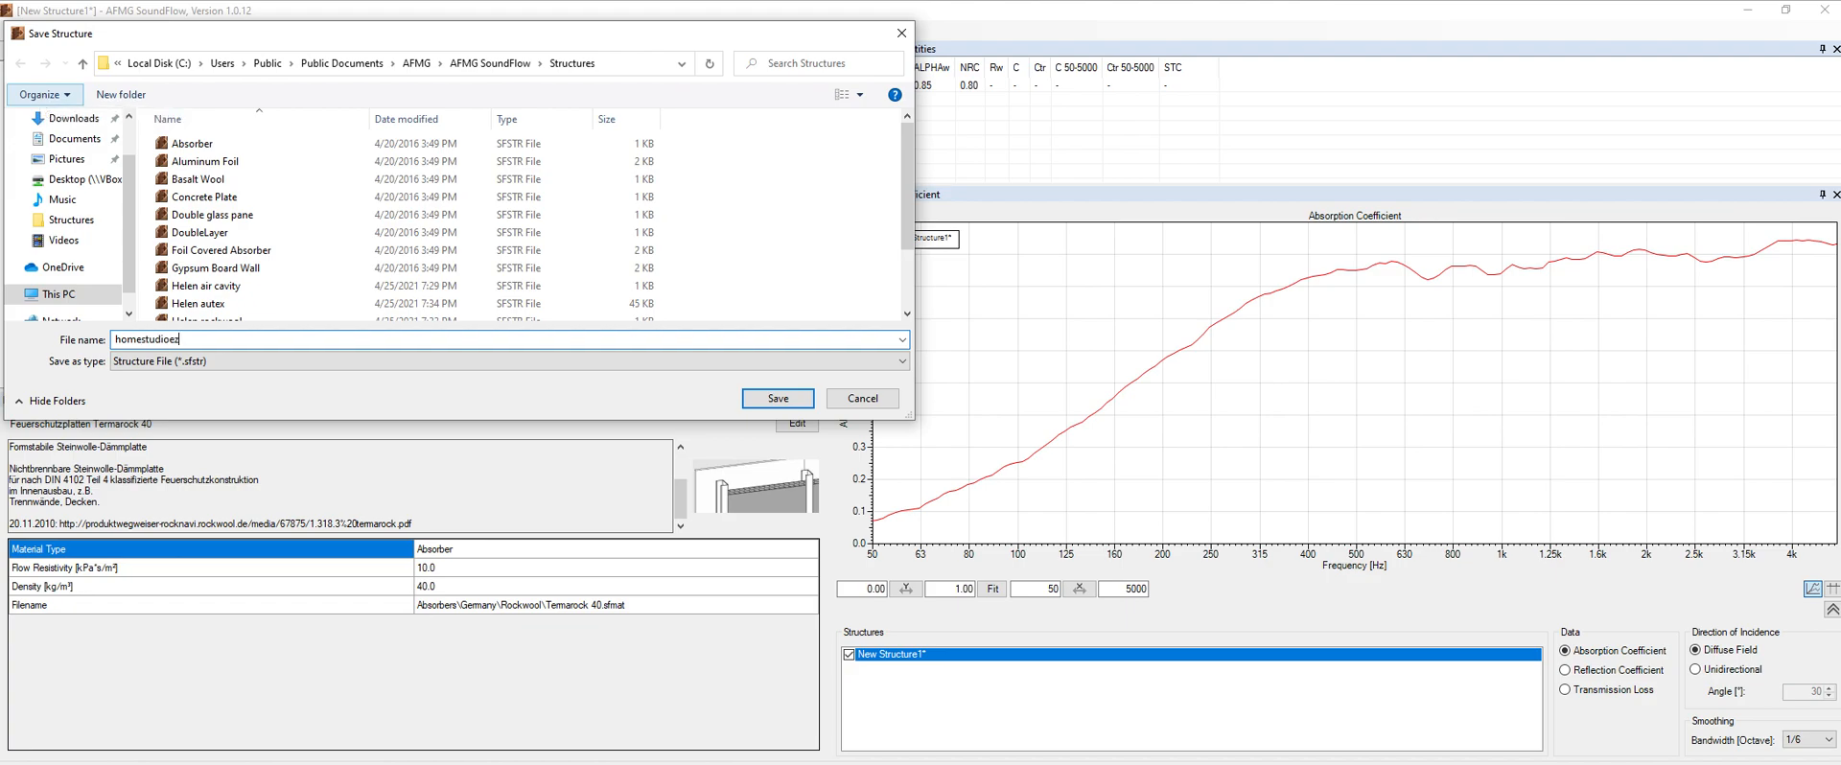
text(mple)
key(Return)
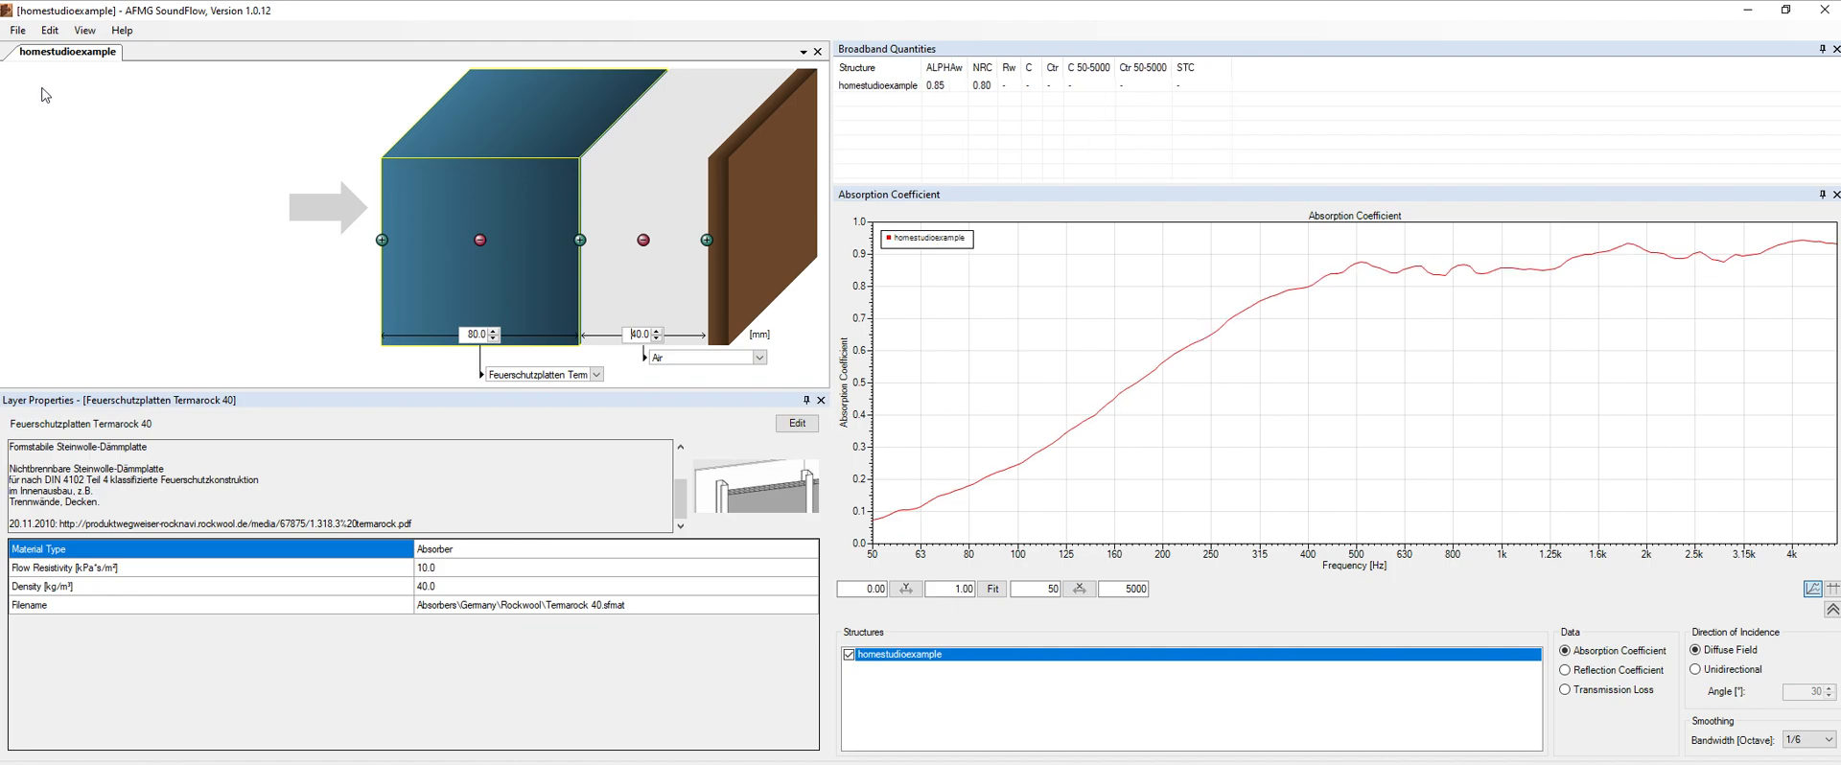
Save a copy of the structure under the file name homestudioexample2.
click(17, 30)
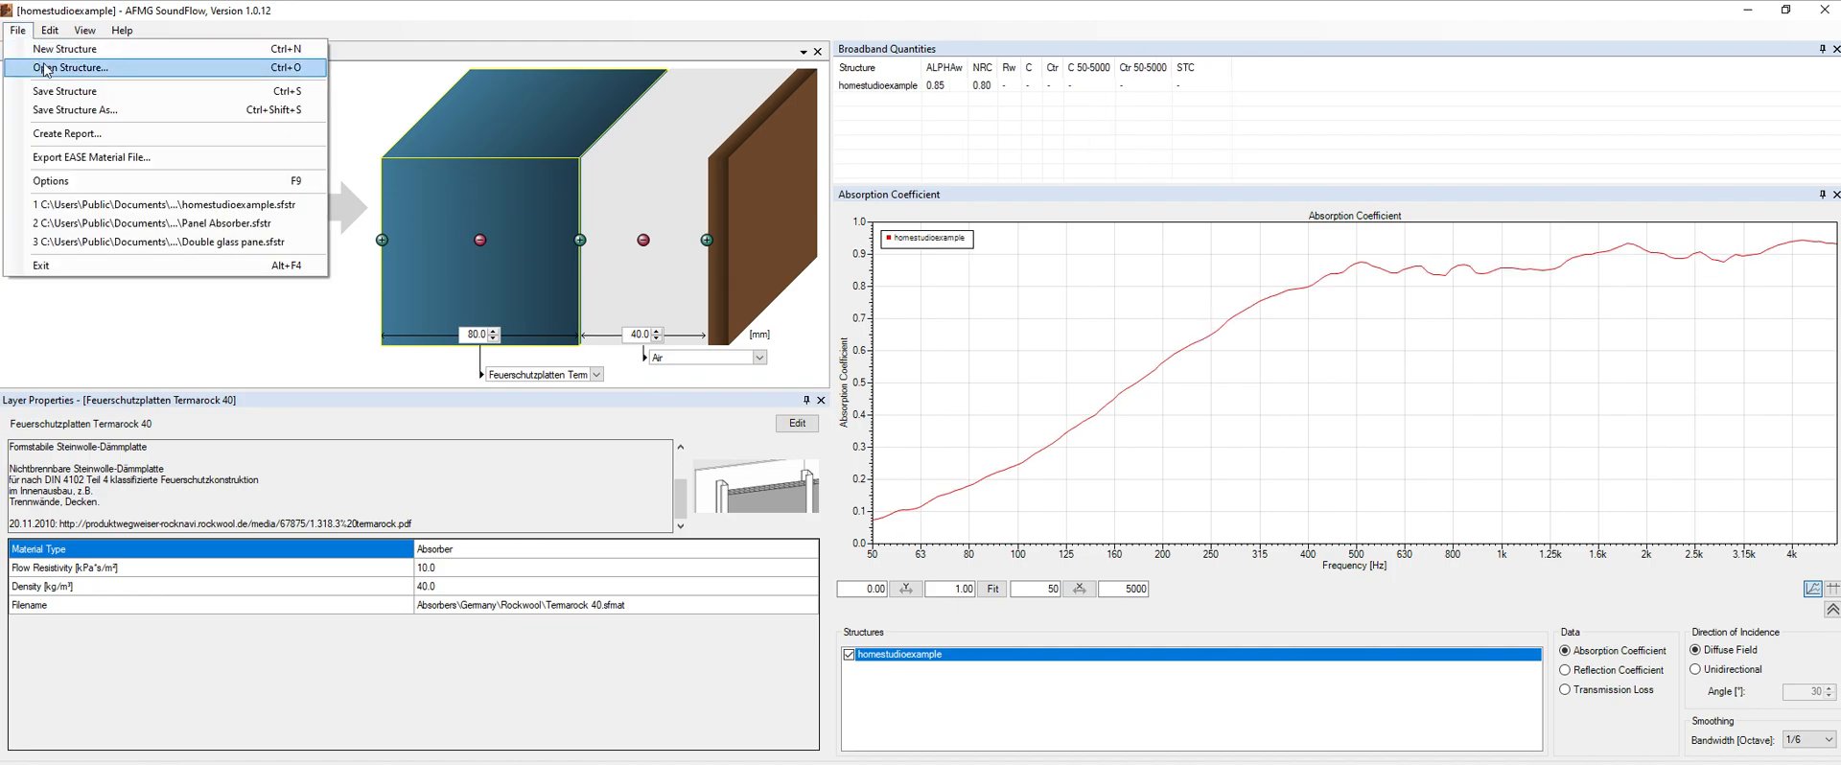
click(131, 210)
click(17, 29)
click(71, 111)
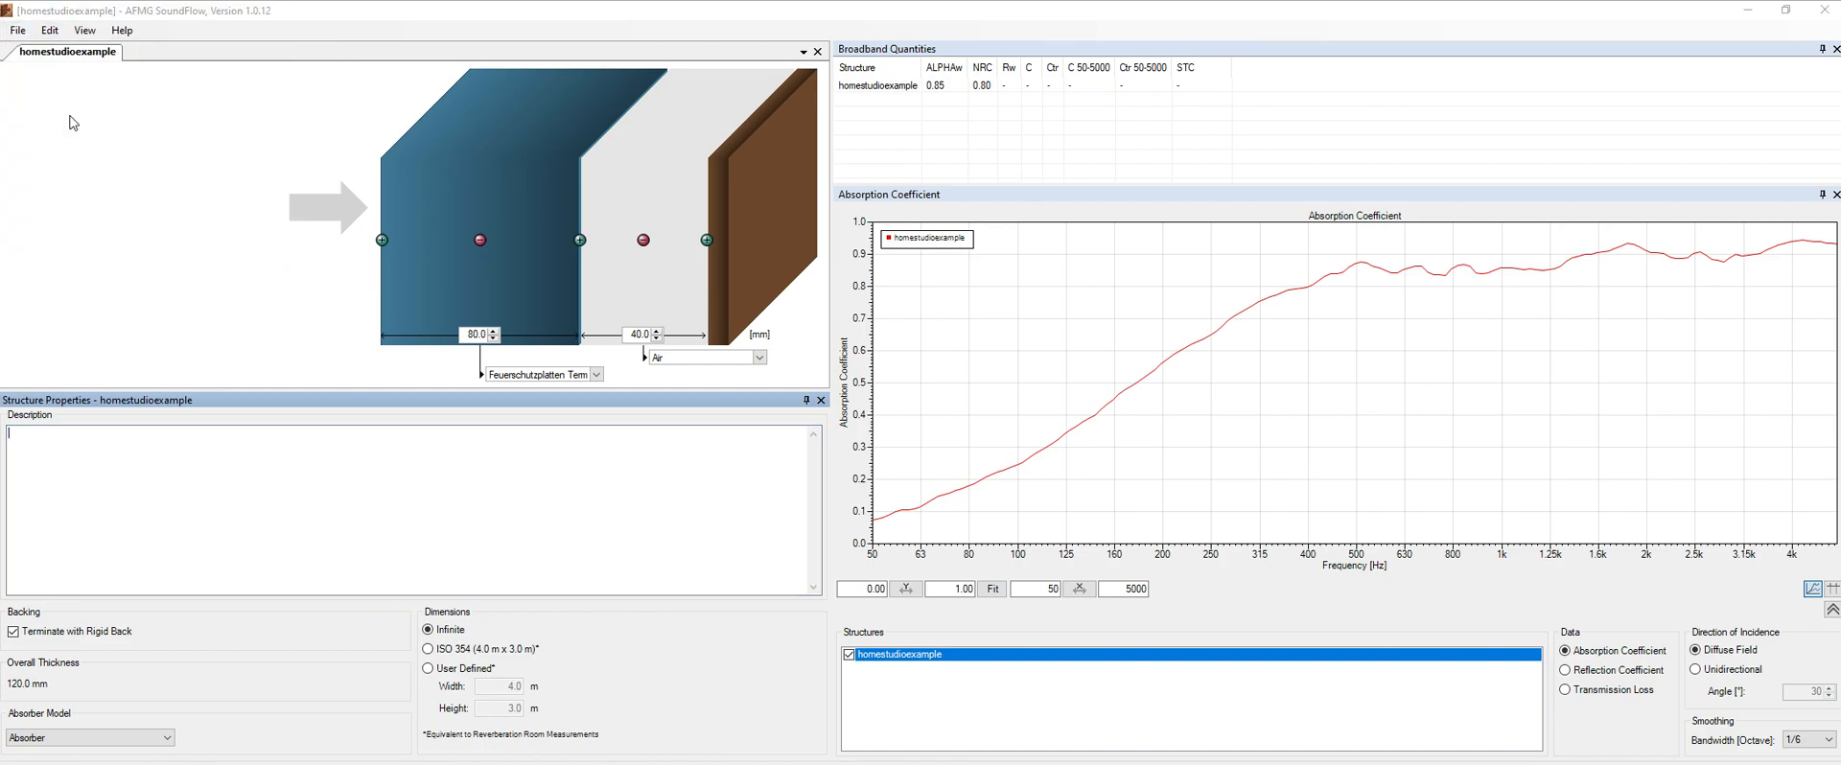
text(2)
click(777, 399)
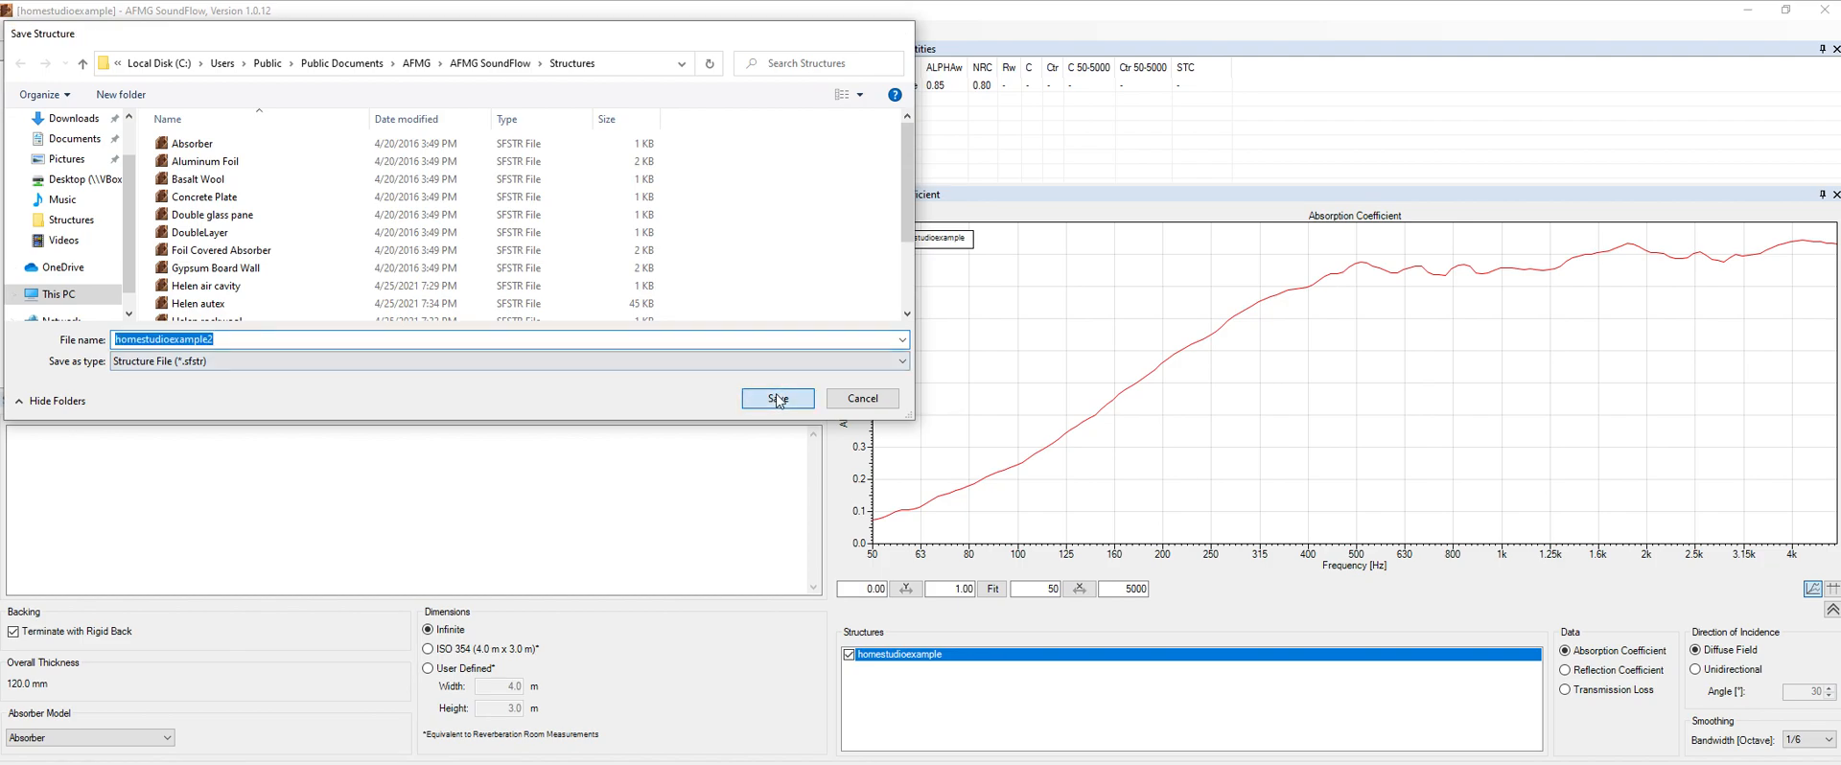
Reopen the recently saved homestudioexample structure alongside homestudioexample2.
click(17, 30)
click(30, 77)
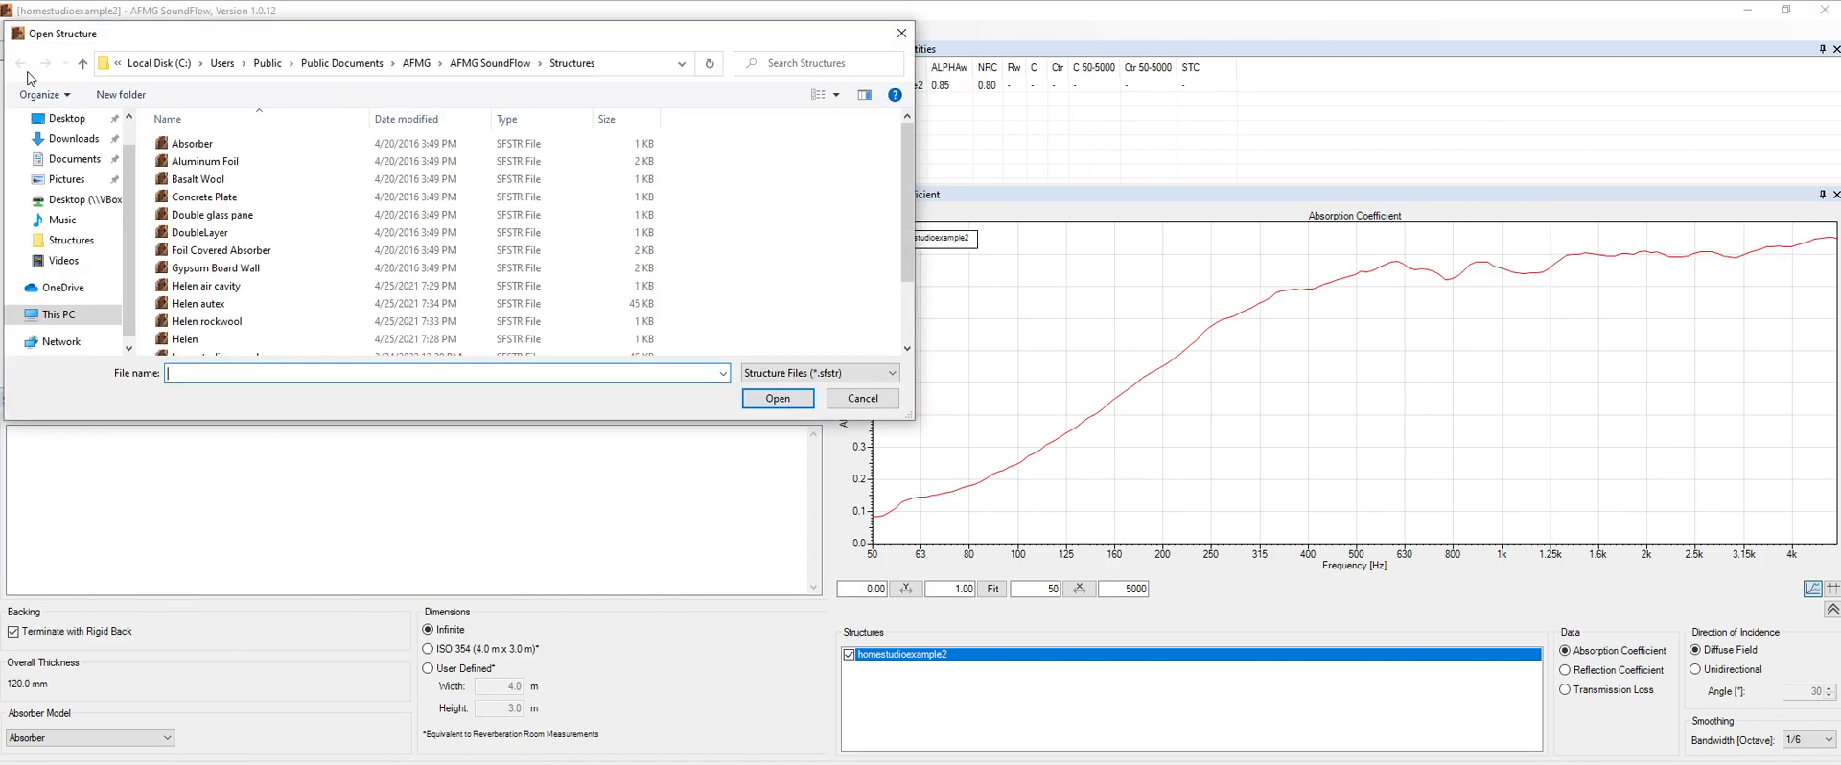
key(Escape)
click(17, 31)
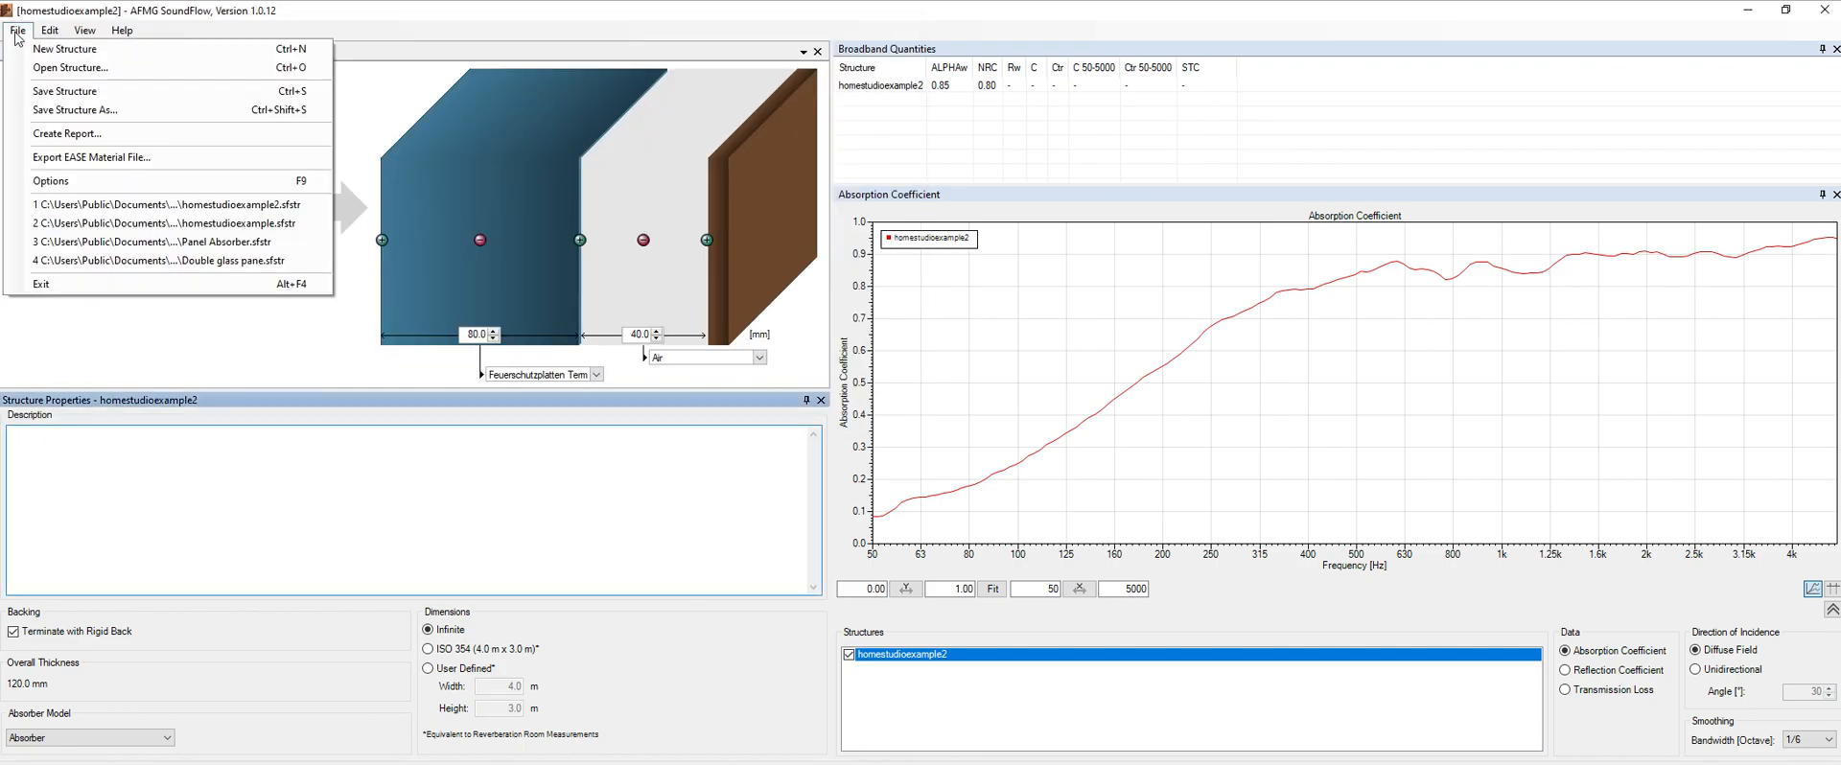
click(173, 231)
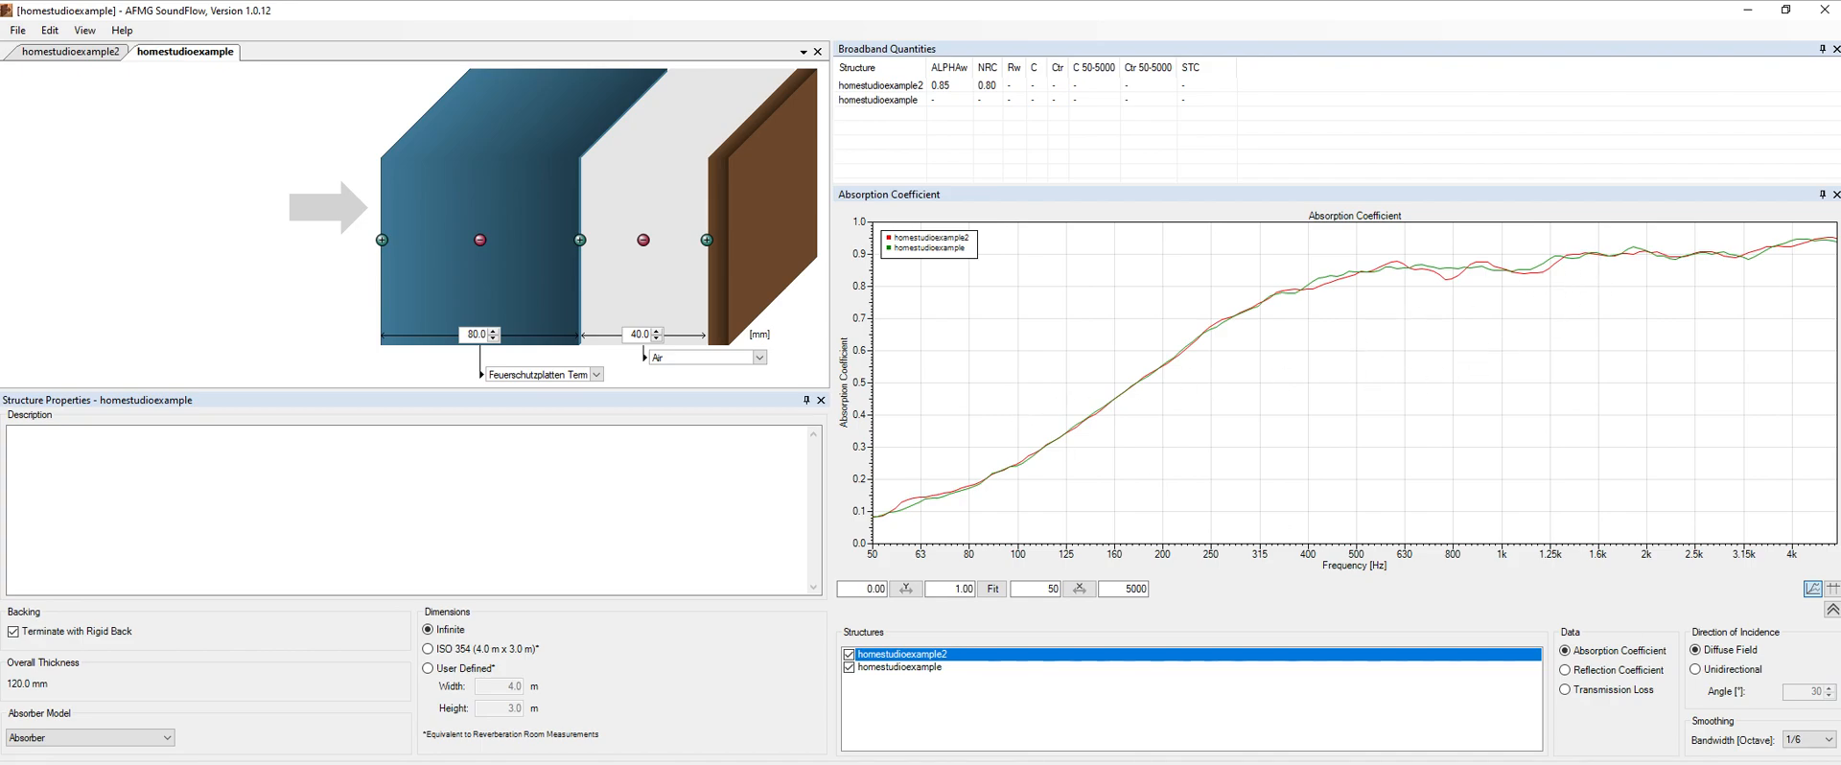
Compare the absorption curves of homestudioexample and homestudioexample2 separately and together, and look at both structures.
click(911, 666)
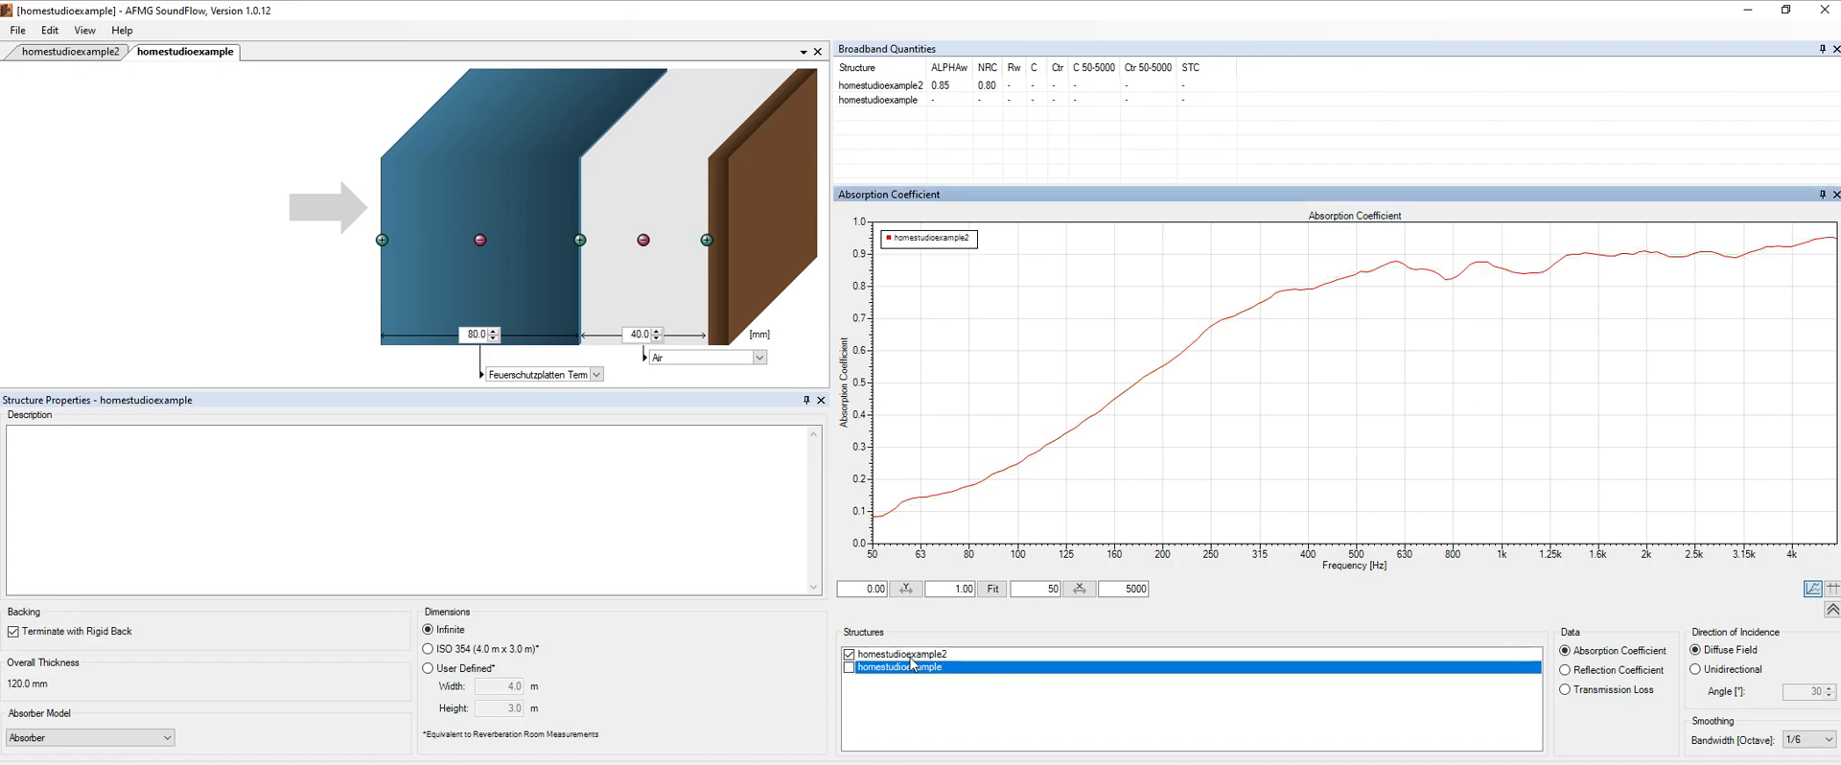
click(911, 654)
click(911, 668)
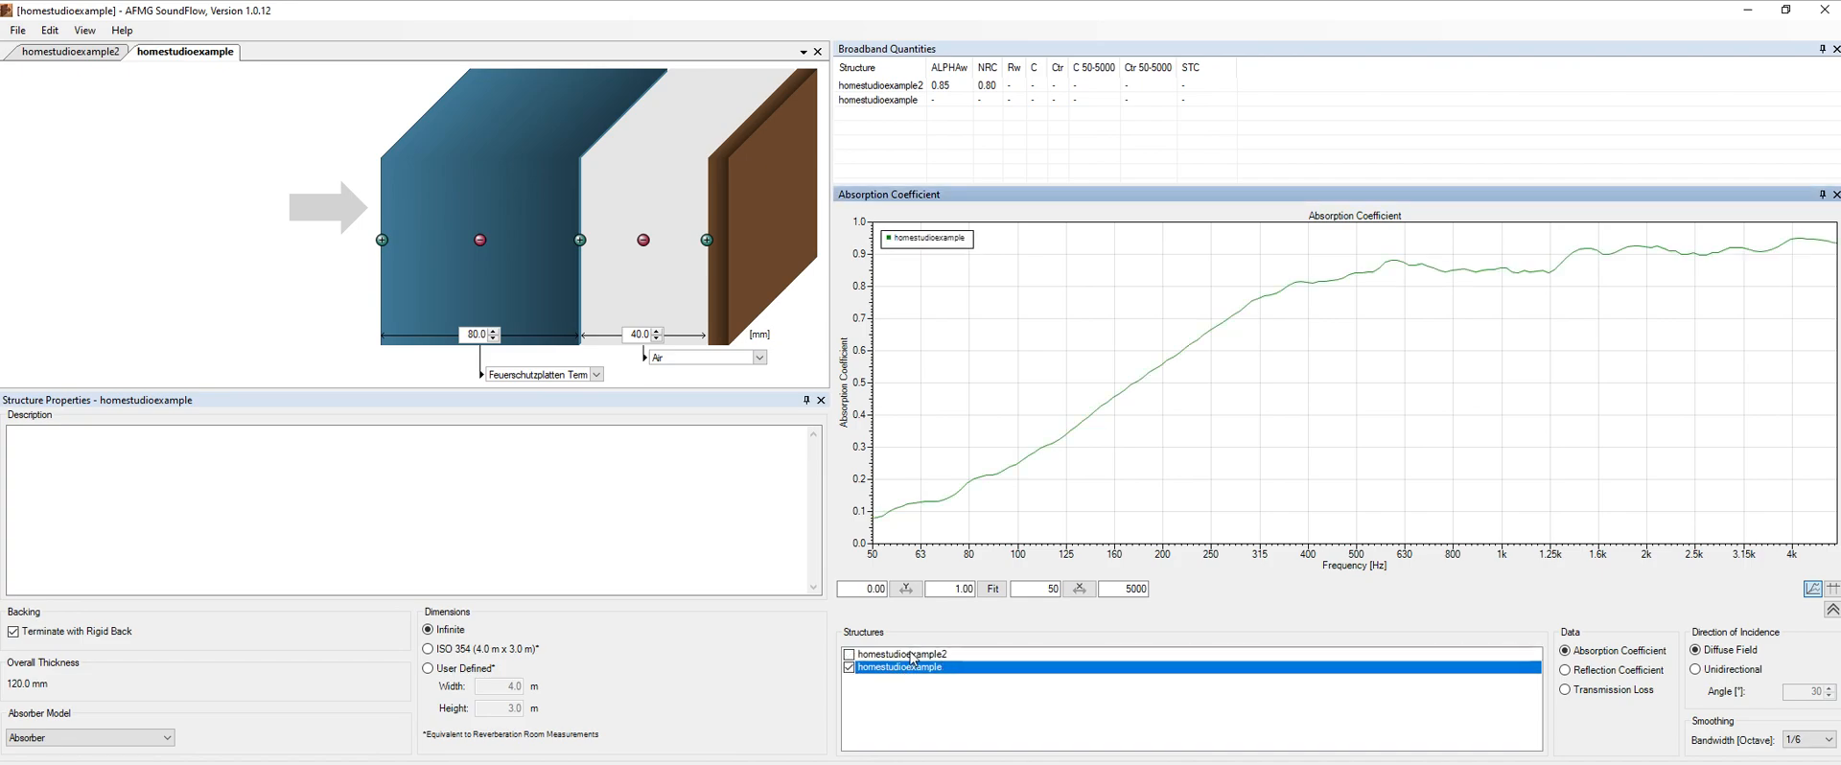
click(911, 656)
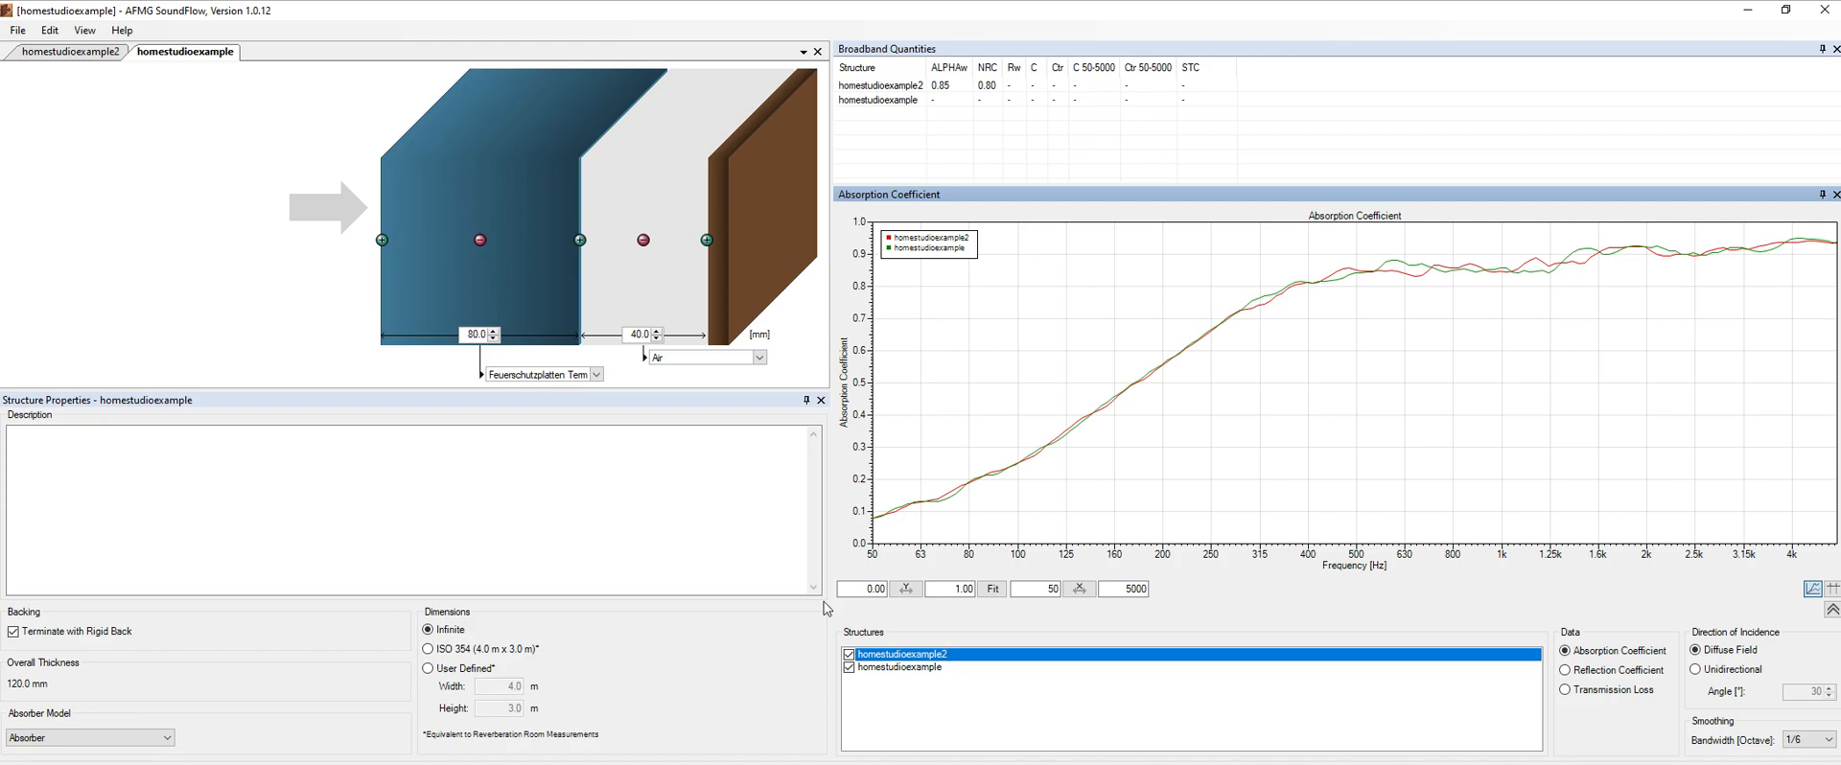
click(55, 60)
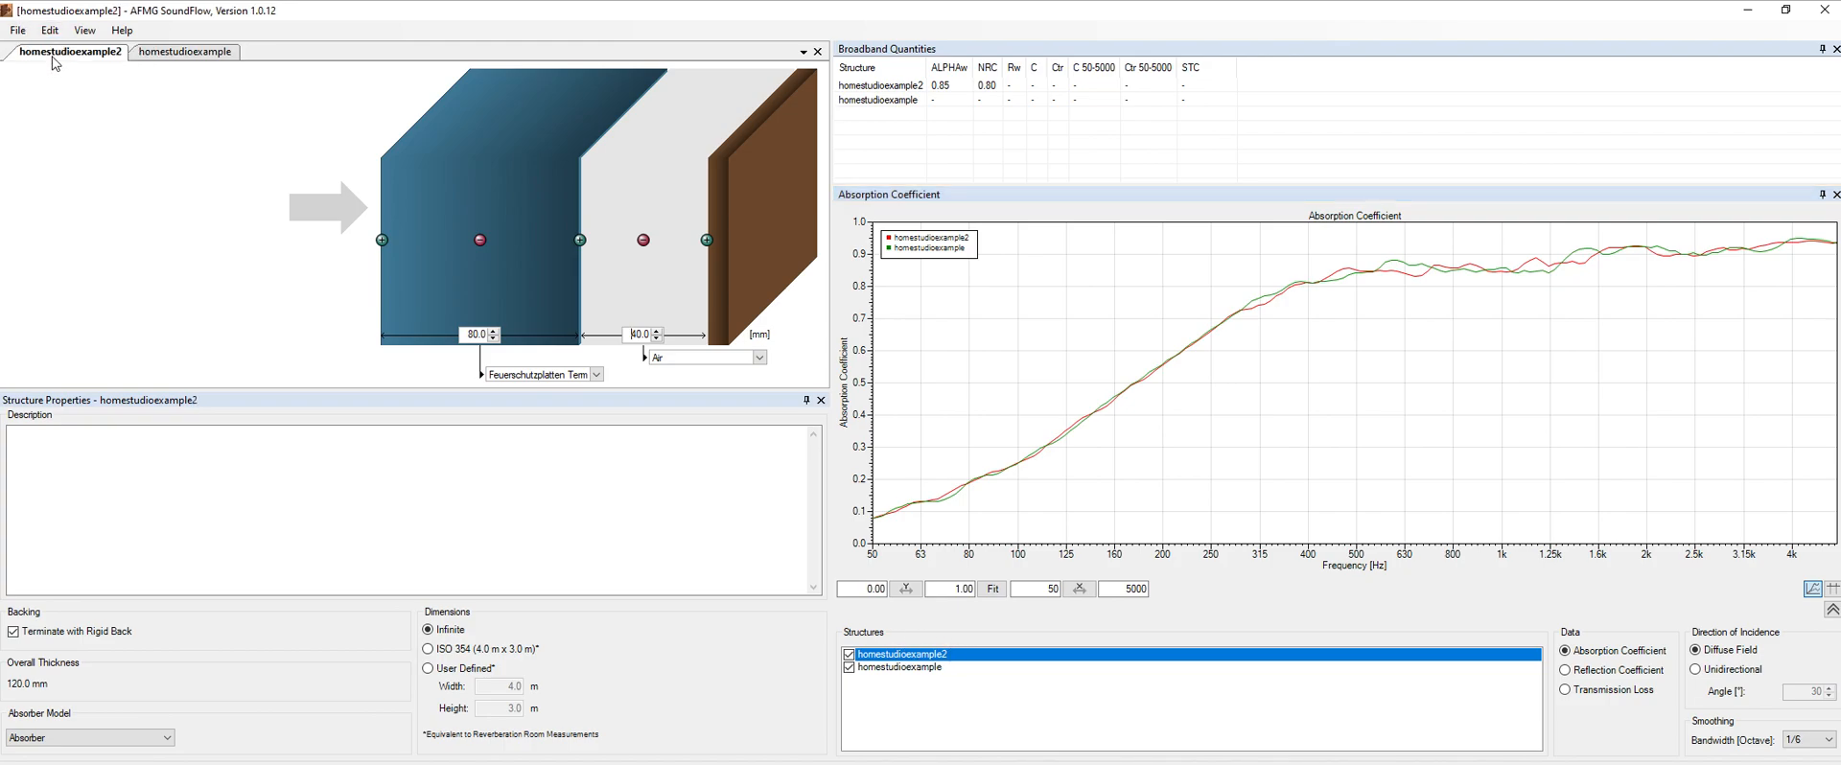
click(170, 52)
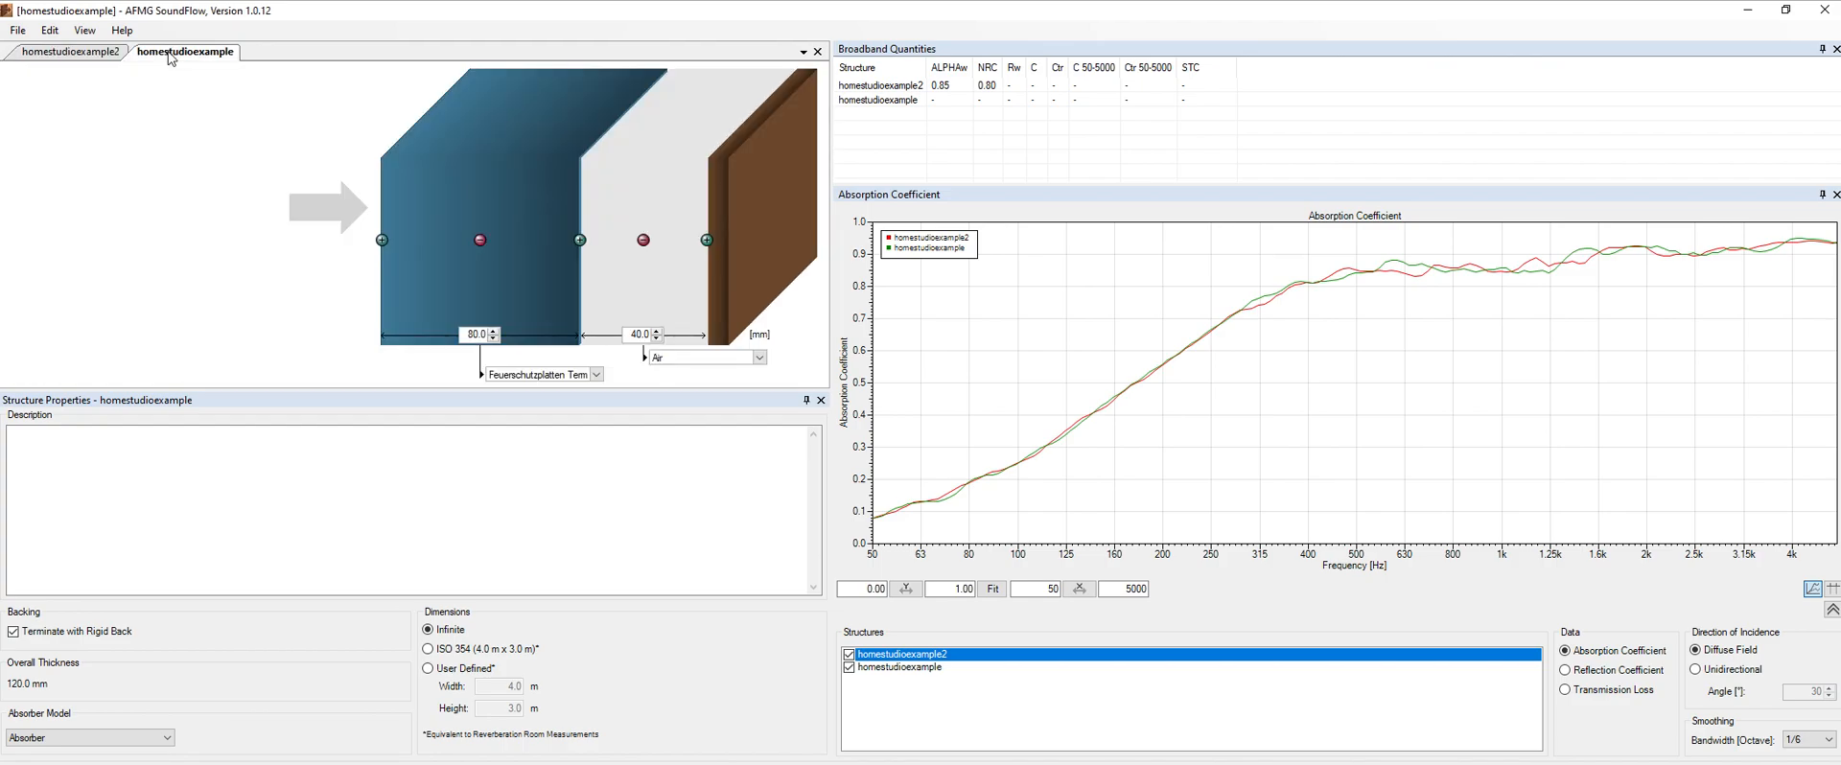
Set the air gap thickness of homestudioexample to 100 mm.
click(82, 55)
click(151, 50)
key(ctrl+a)
text(0)
text(100)
key(Return)
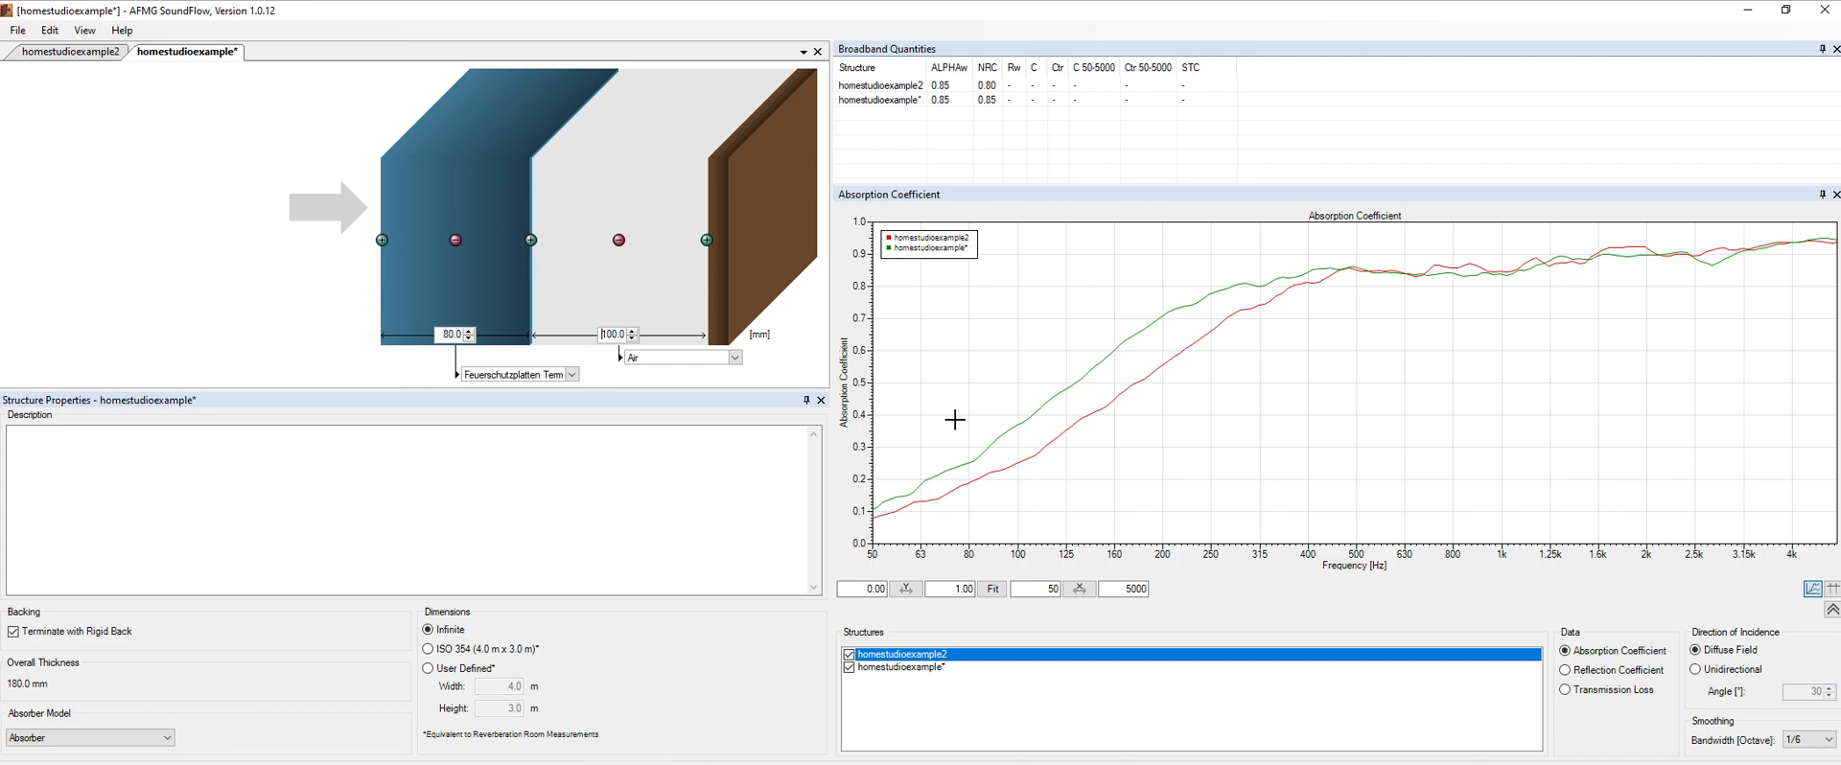
Set the thickness of the rockwool layer in homestudioexample to 120 mm.
click(444, 335)
text(12)
key(Return)
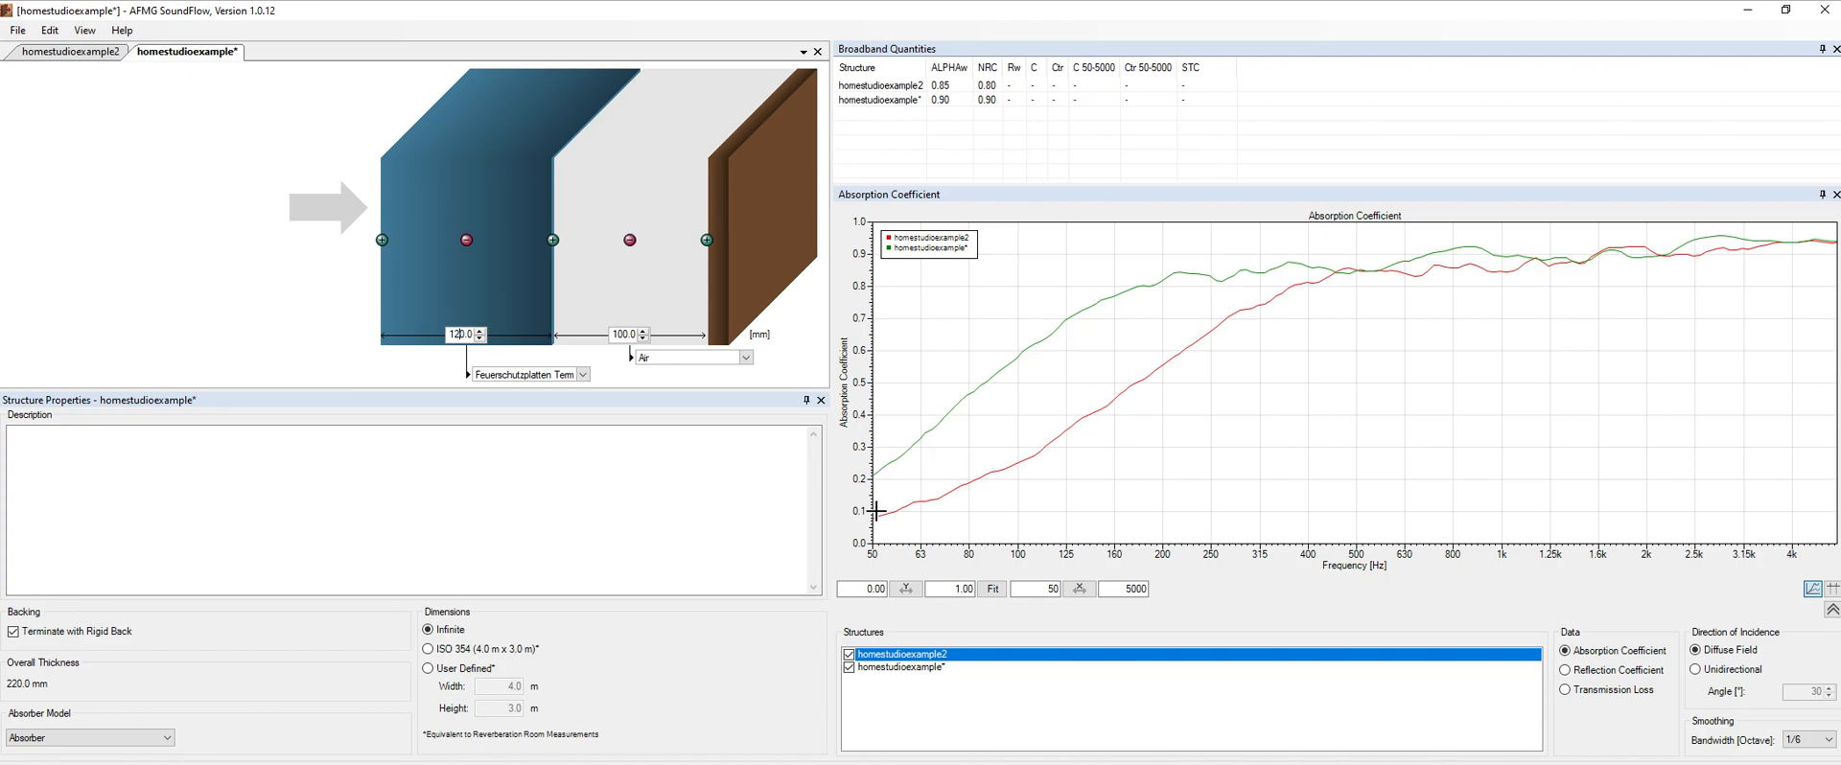
Add a Feuerschutzplatten Termarock 100 layer in front of the existing rockwool layer and check the properties of both layers.
click(385, 240)
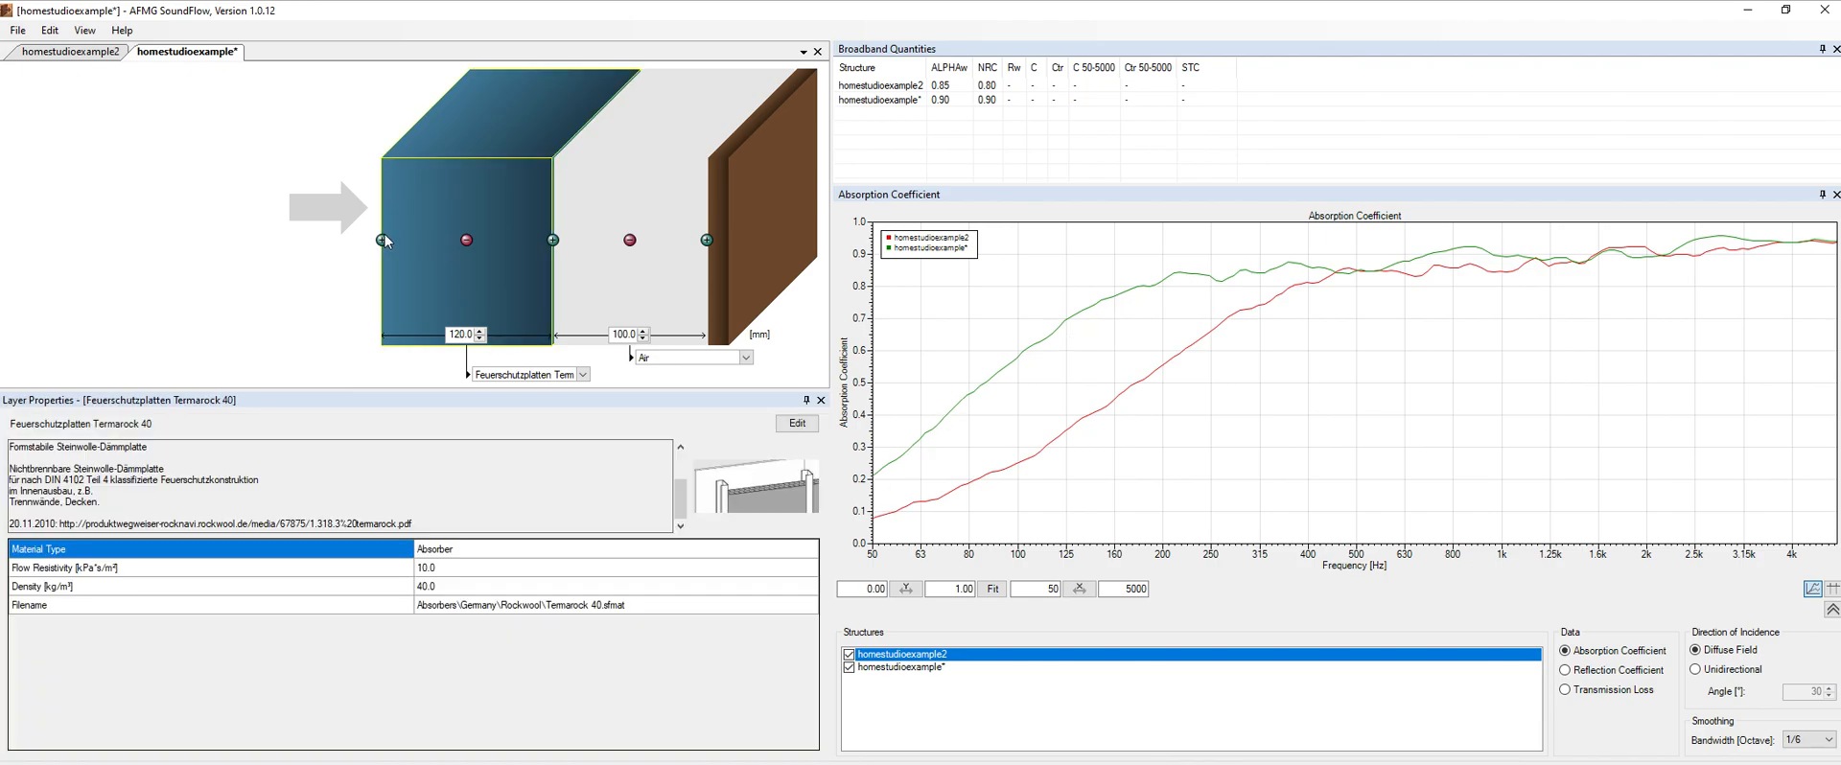
click(383, 240)
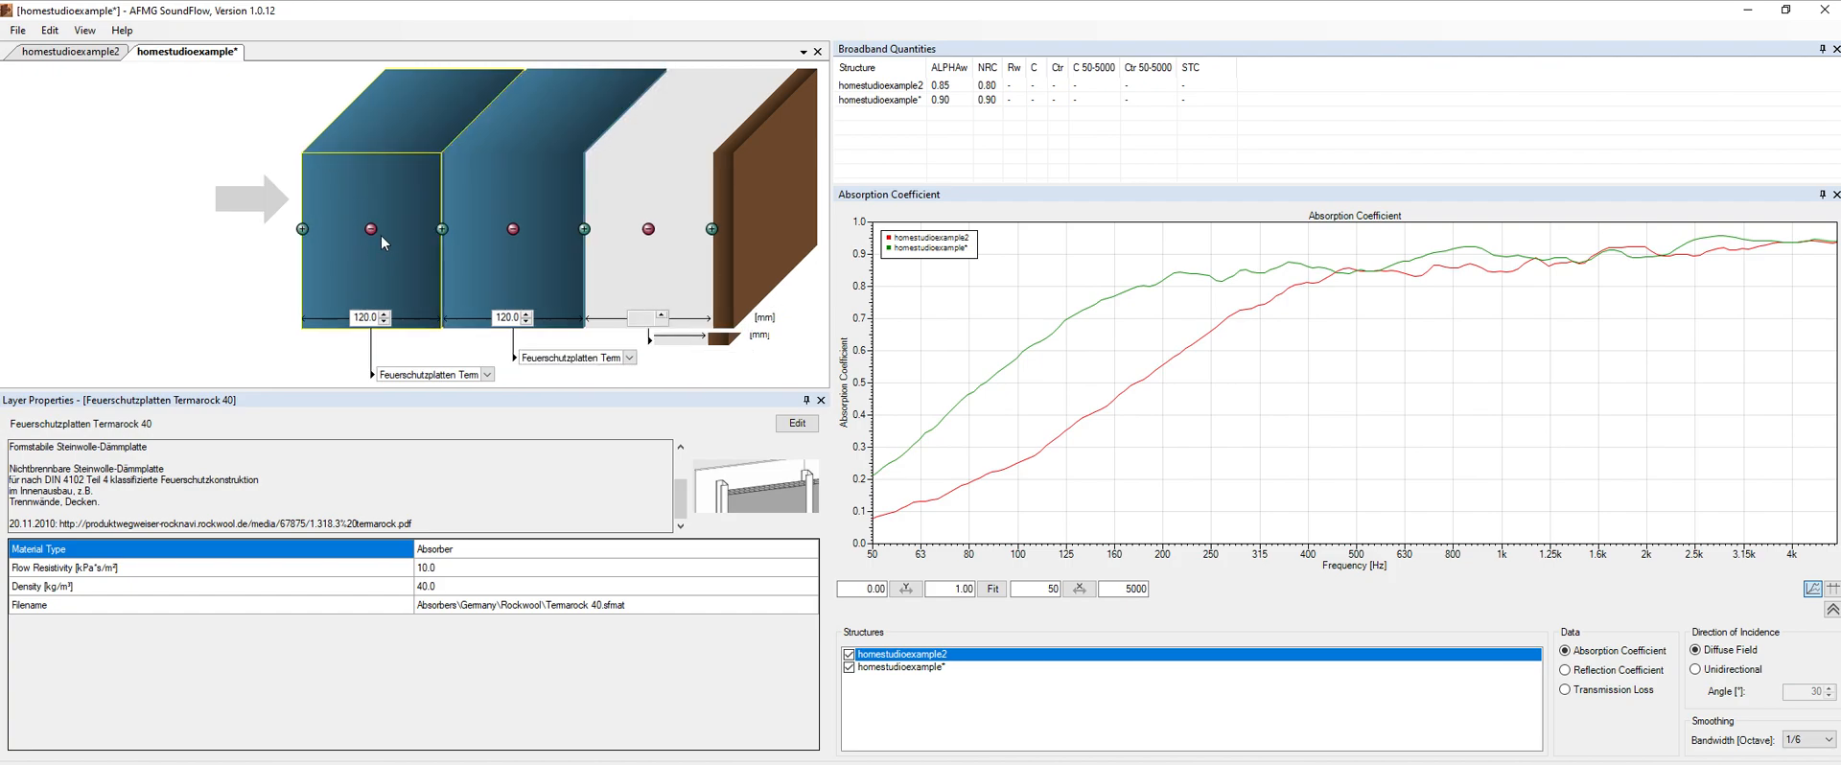
click(441, 375)
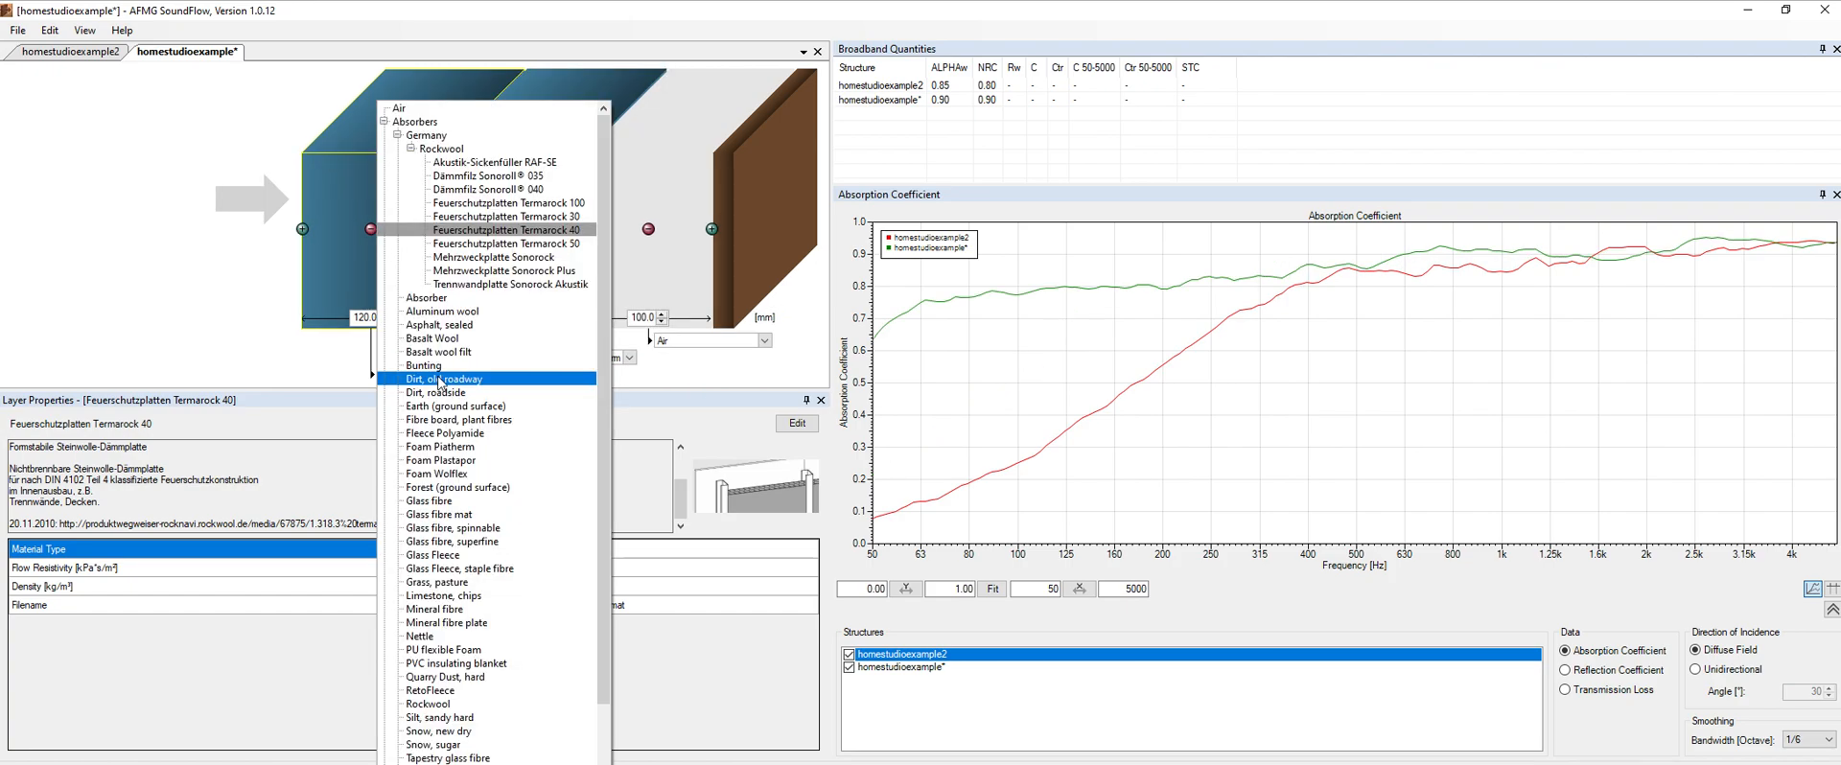
click(511, 204)
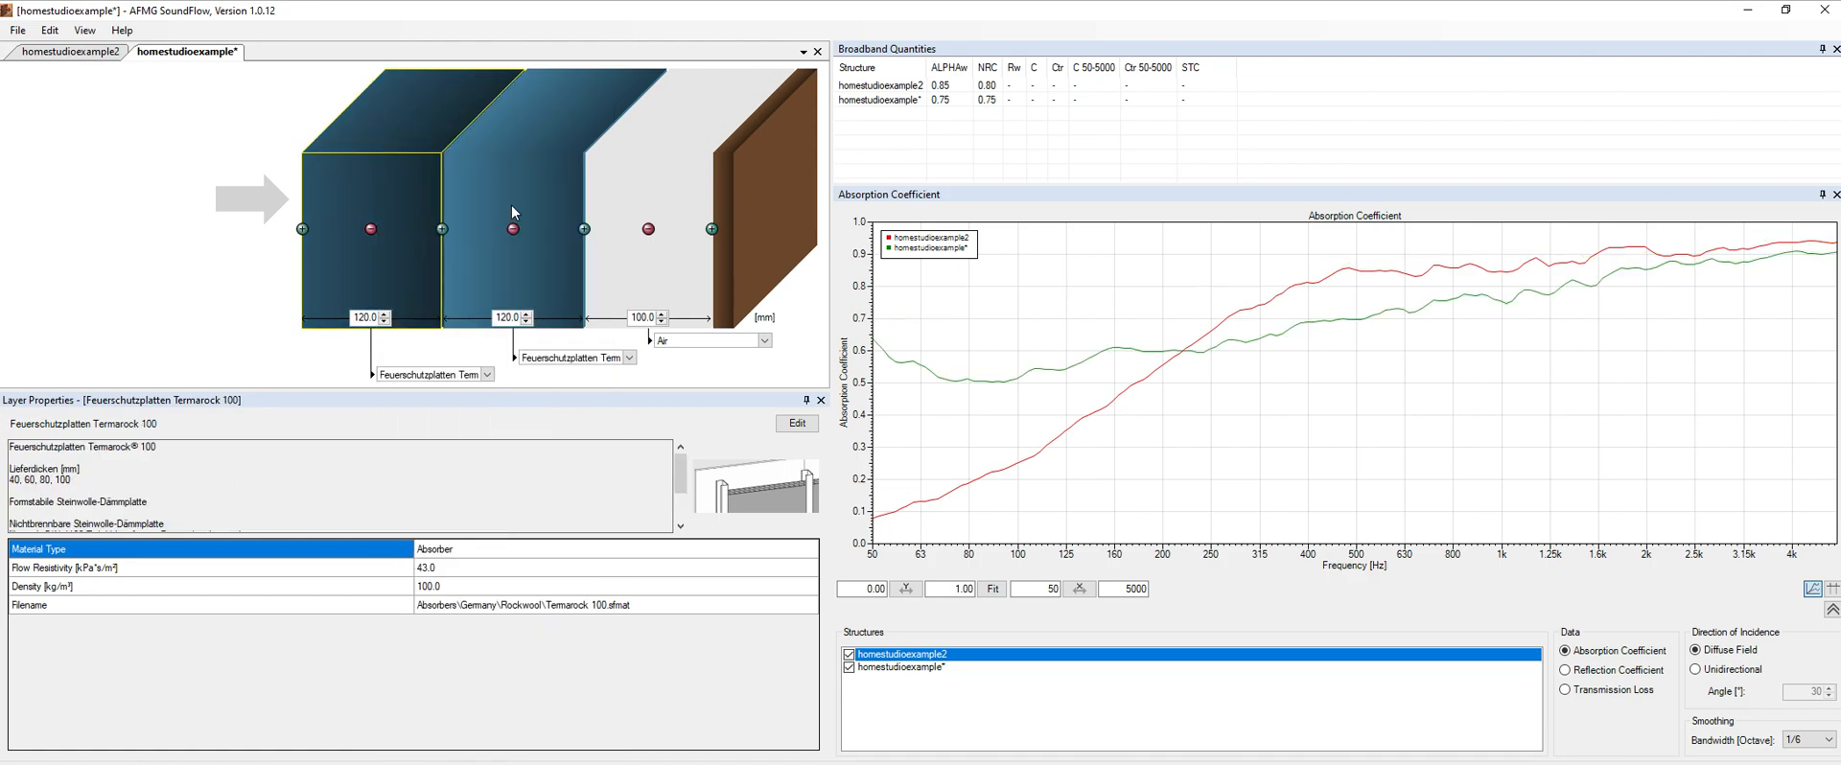
click(485, 273)
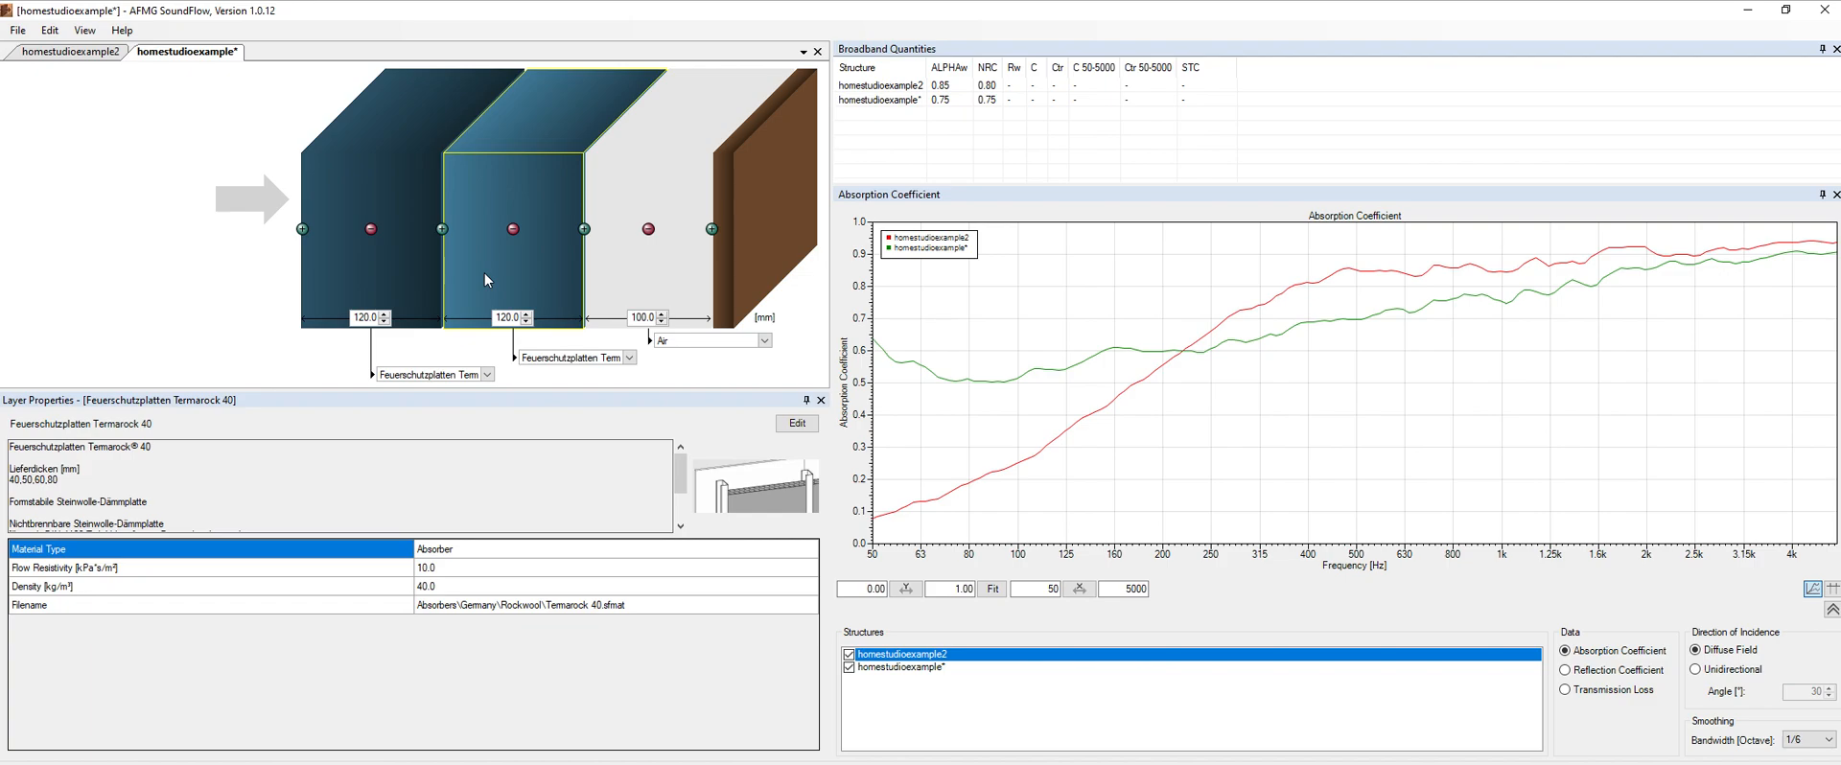
click(378, 295)
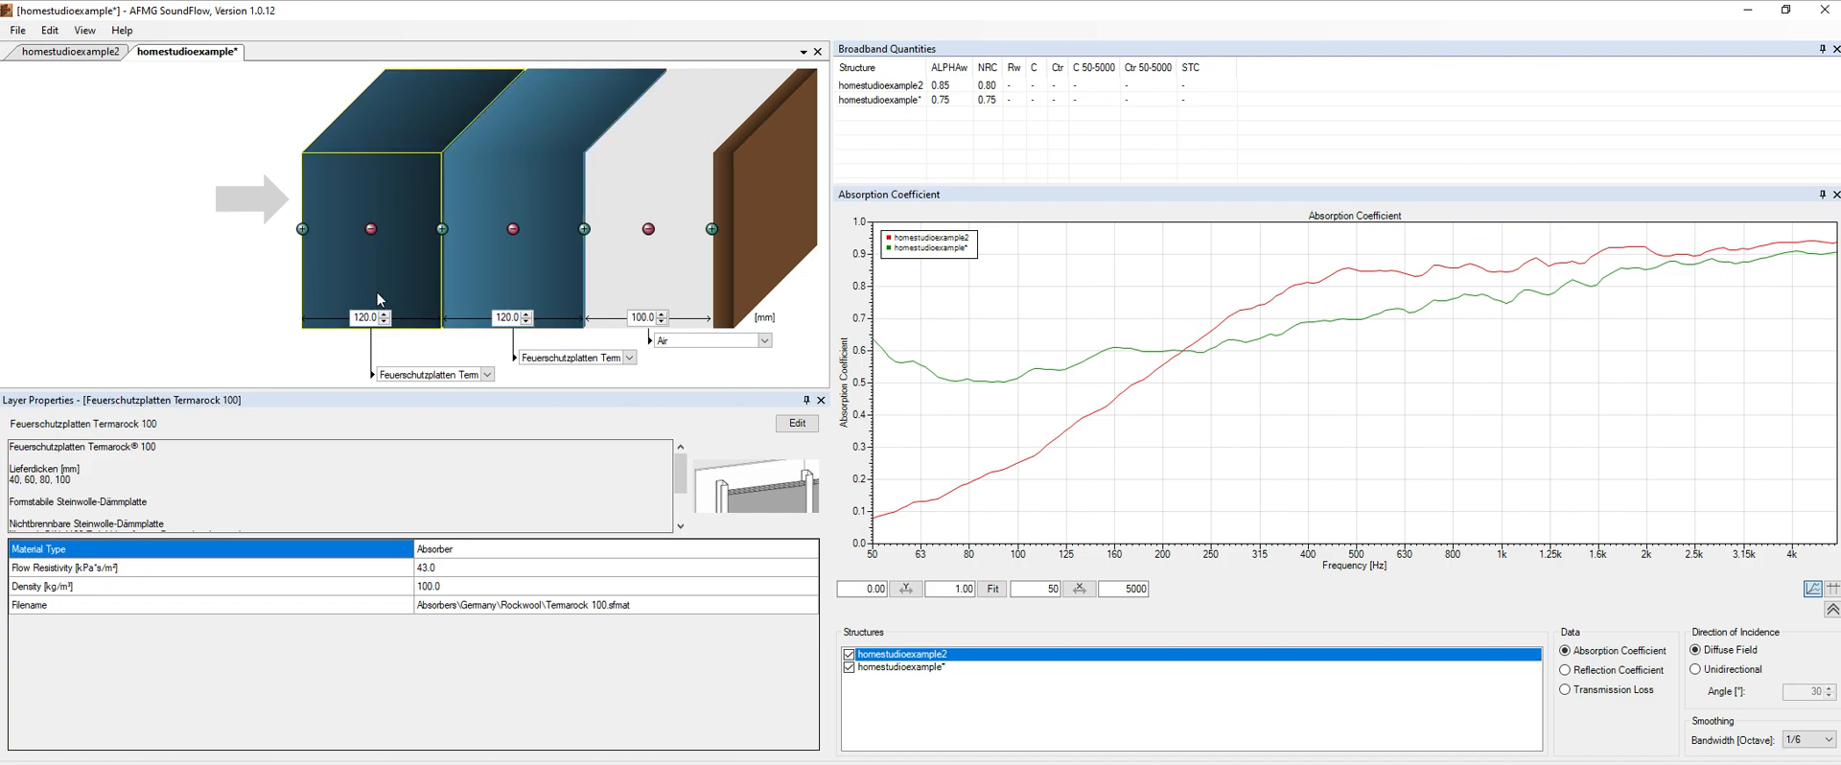
Set the thickness of both rockwool layers in homestudioexample to 40 mm each.
double_click(373, 316)
text(40)
key(Return)
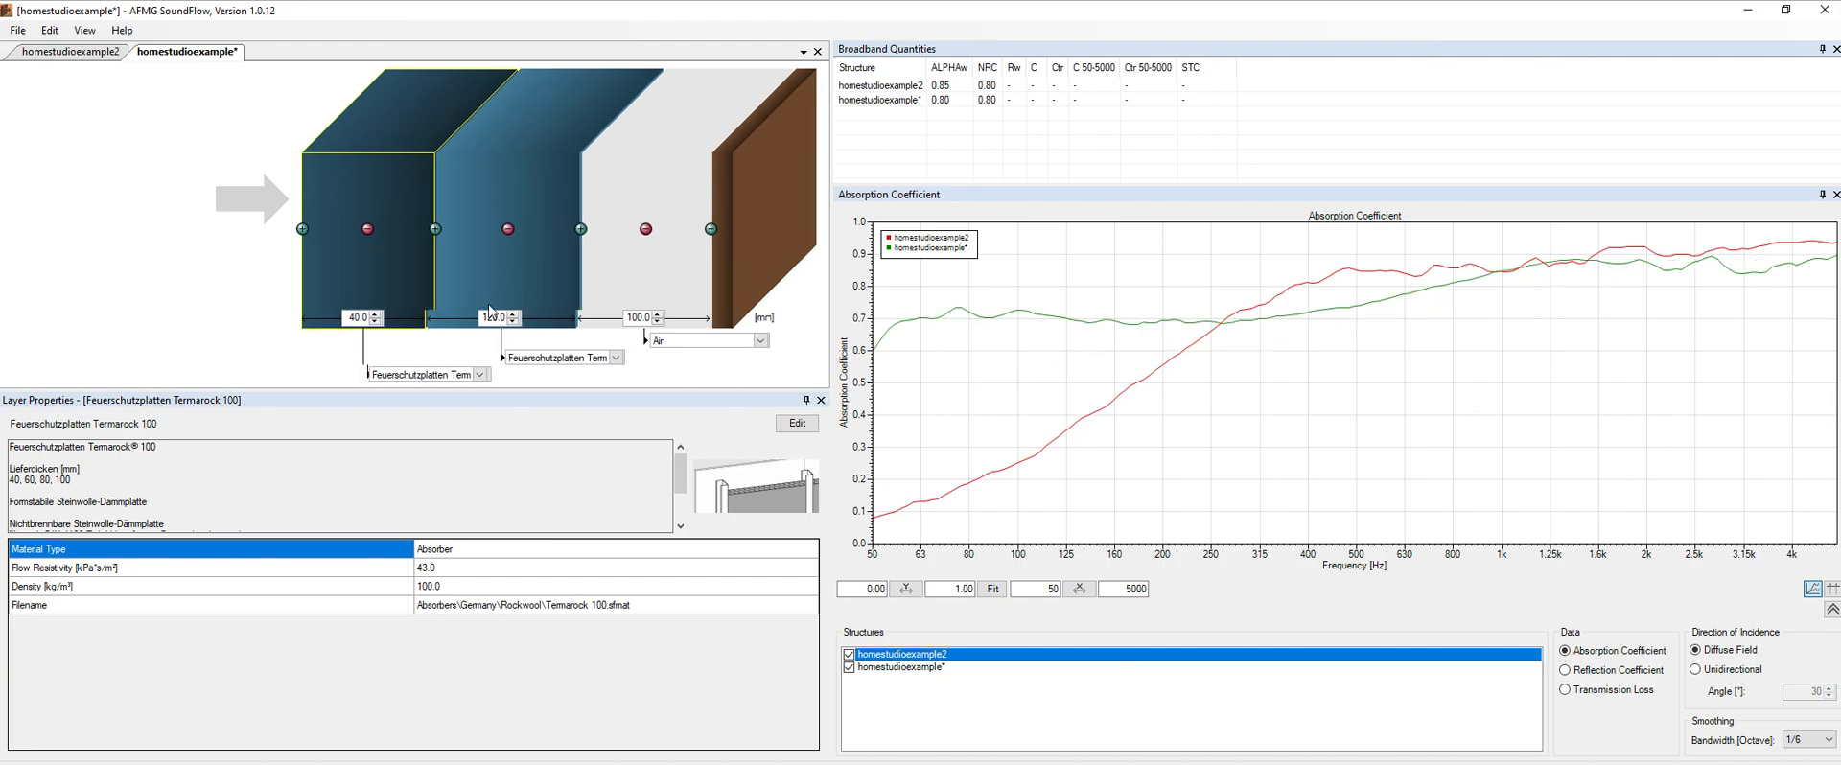
drag(464, 317, 448, 317)
text(40)
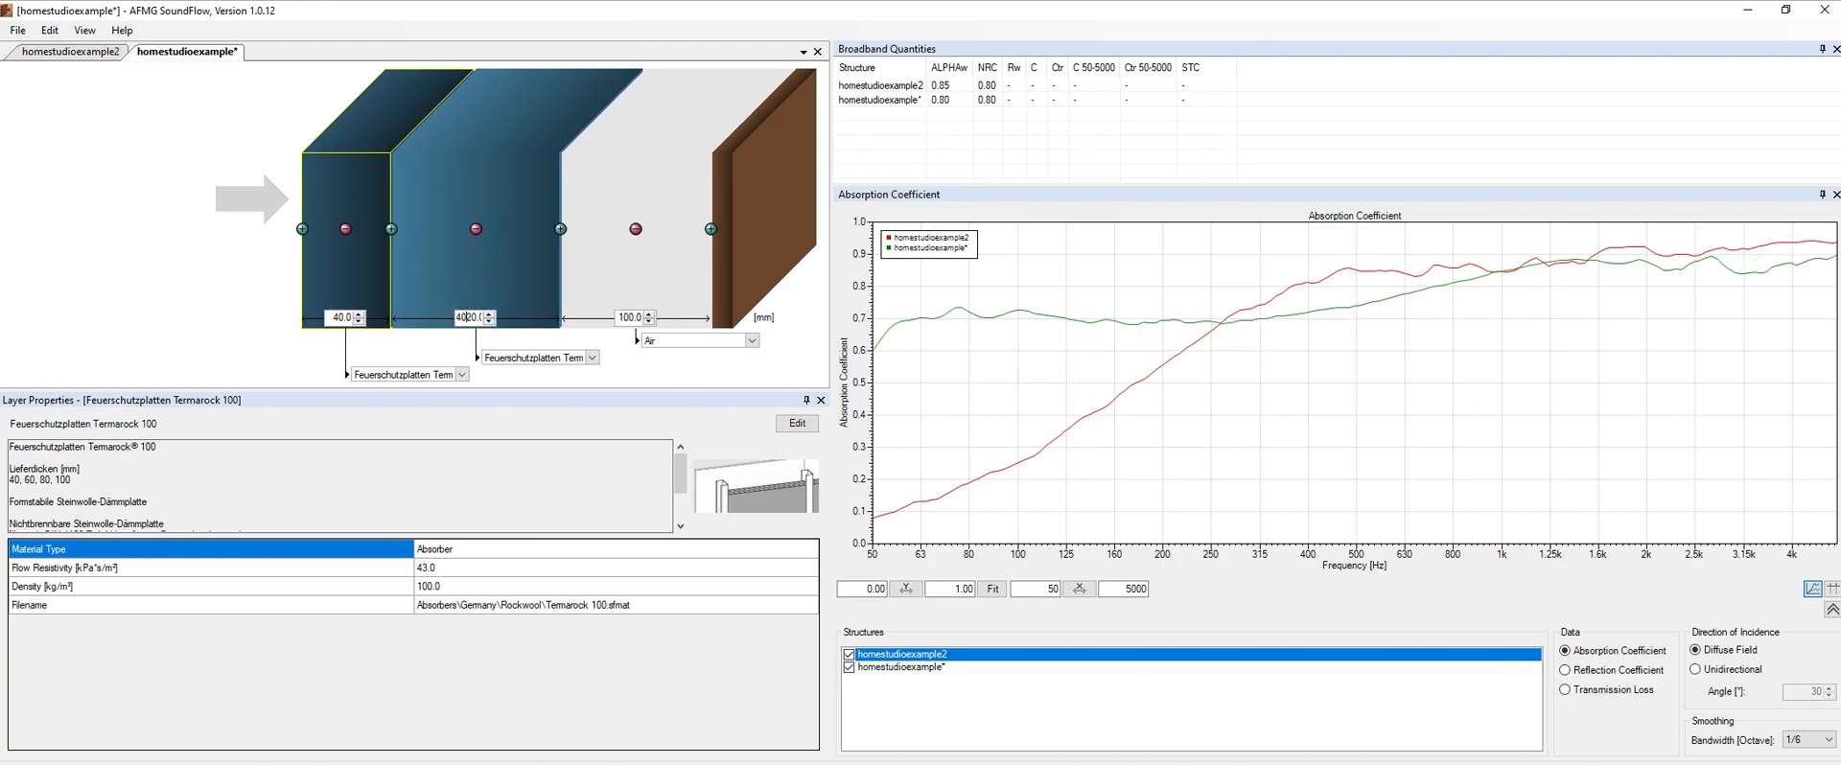
key(Delete)
key(Delete)
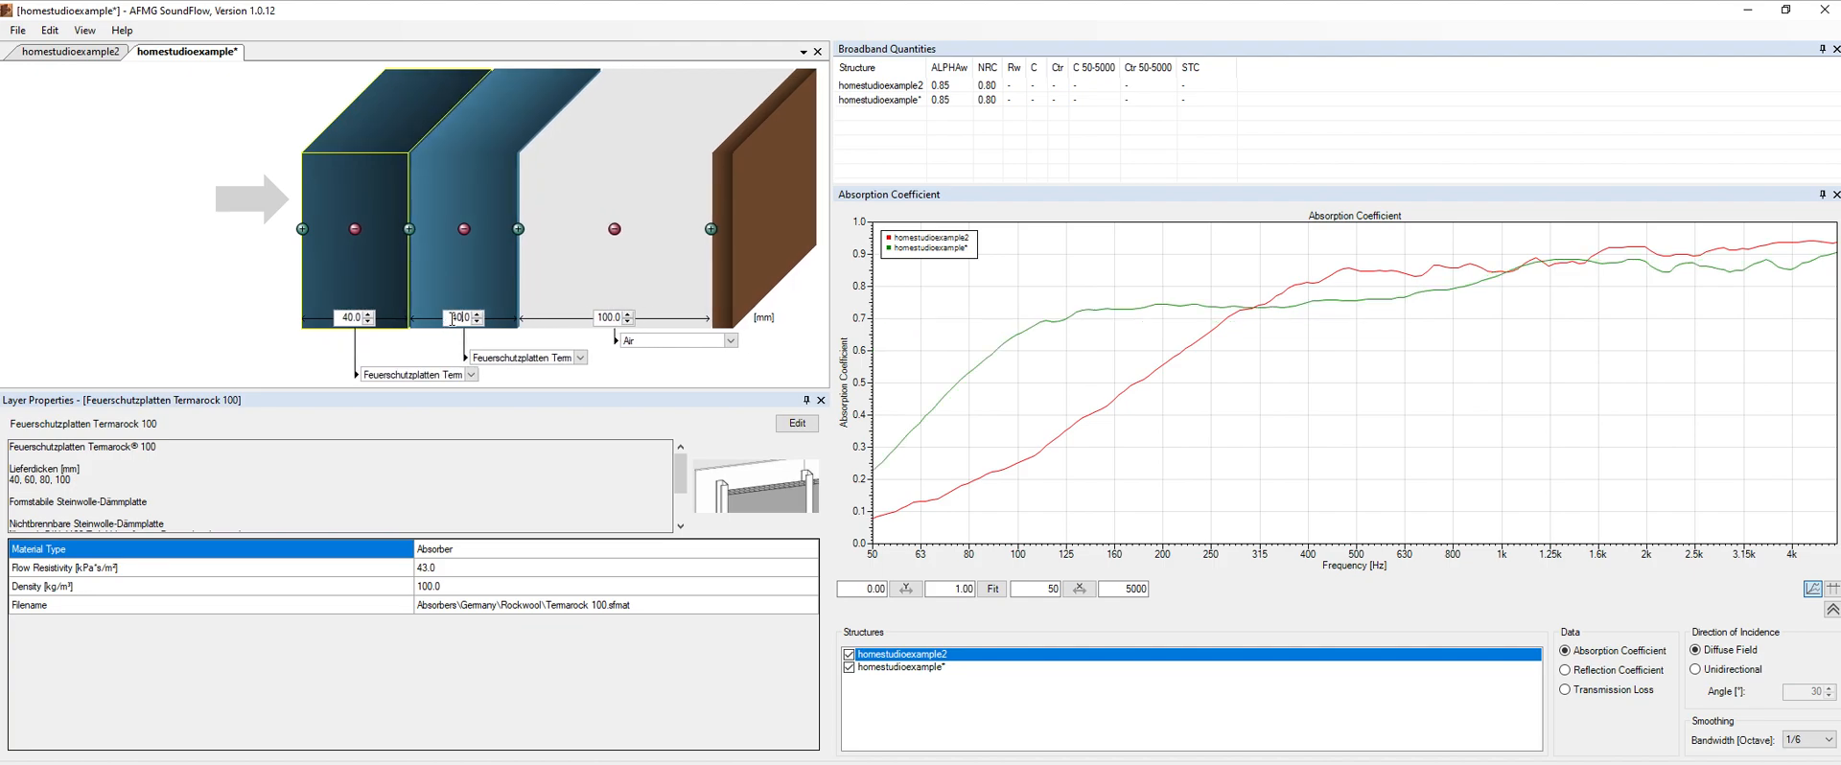
Set the air gap behind the two rockwool layers to 40 mm.
click(603, 317)
key(BackSpace)
text(4)
key(Delete)
key(Return)
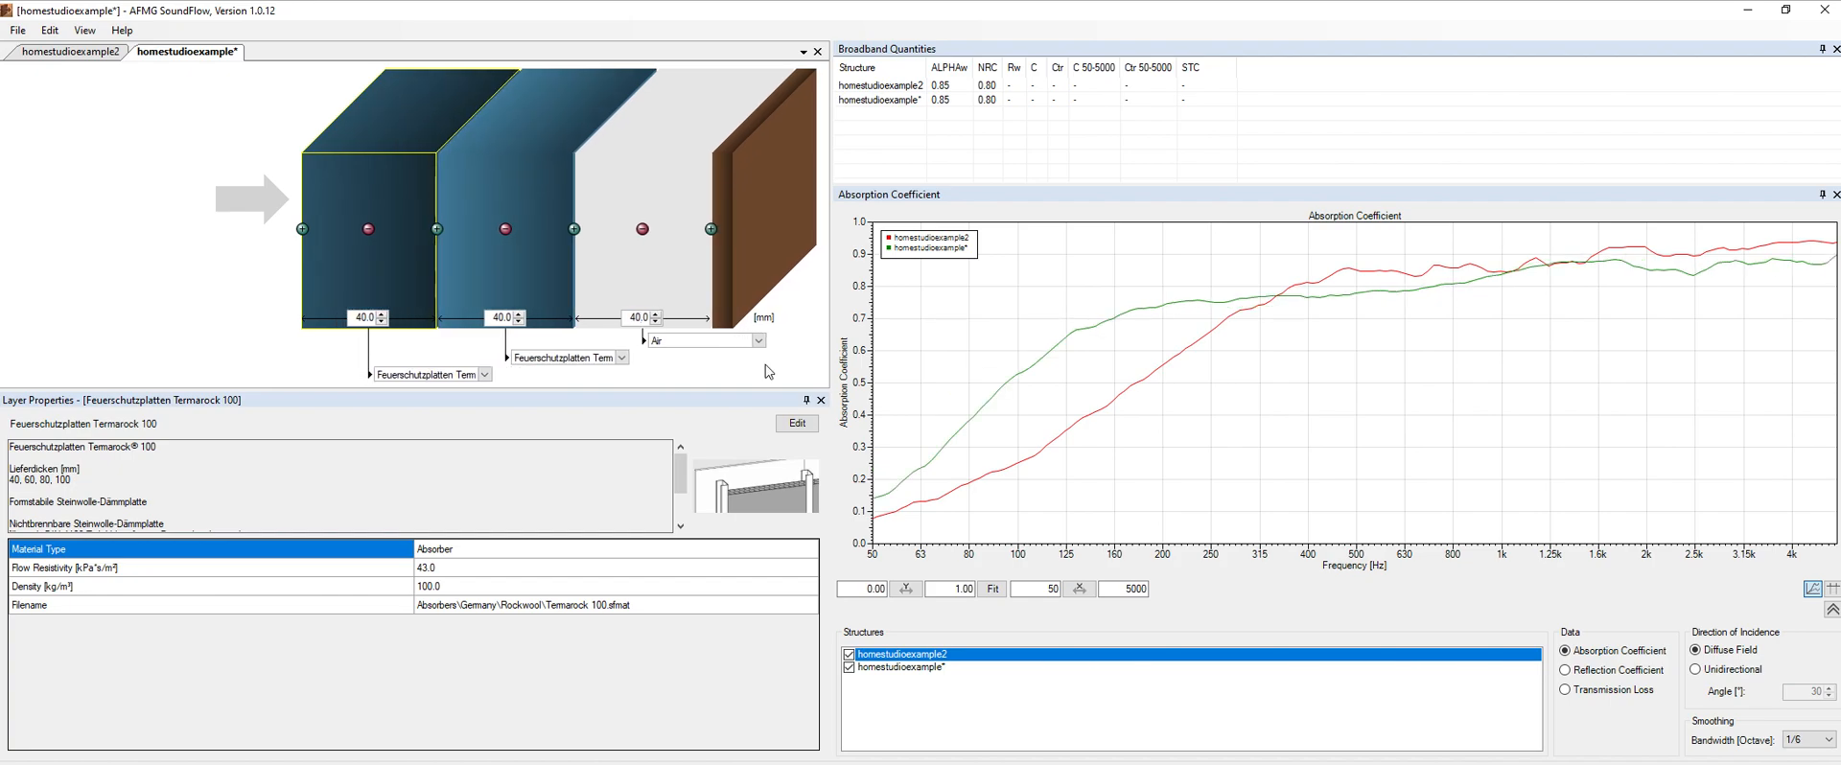
Compare the layer build-up of homestudioexample2 with the two-layer homestudioexample alongside their absorption curves.
click(118, 52)
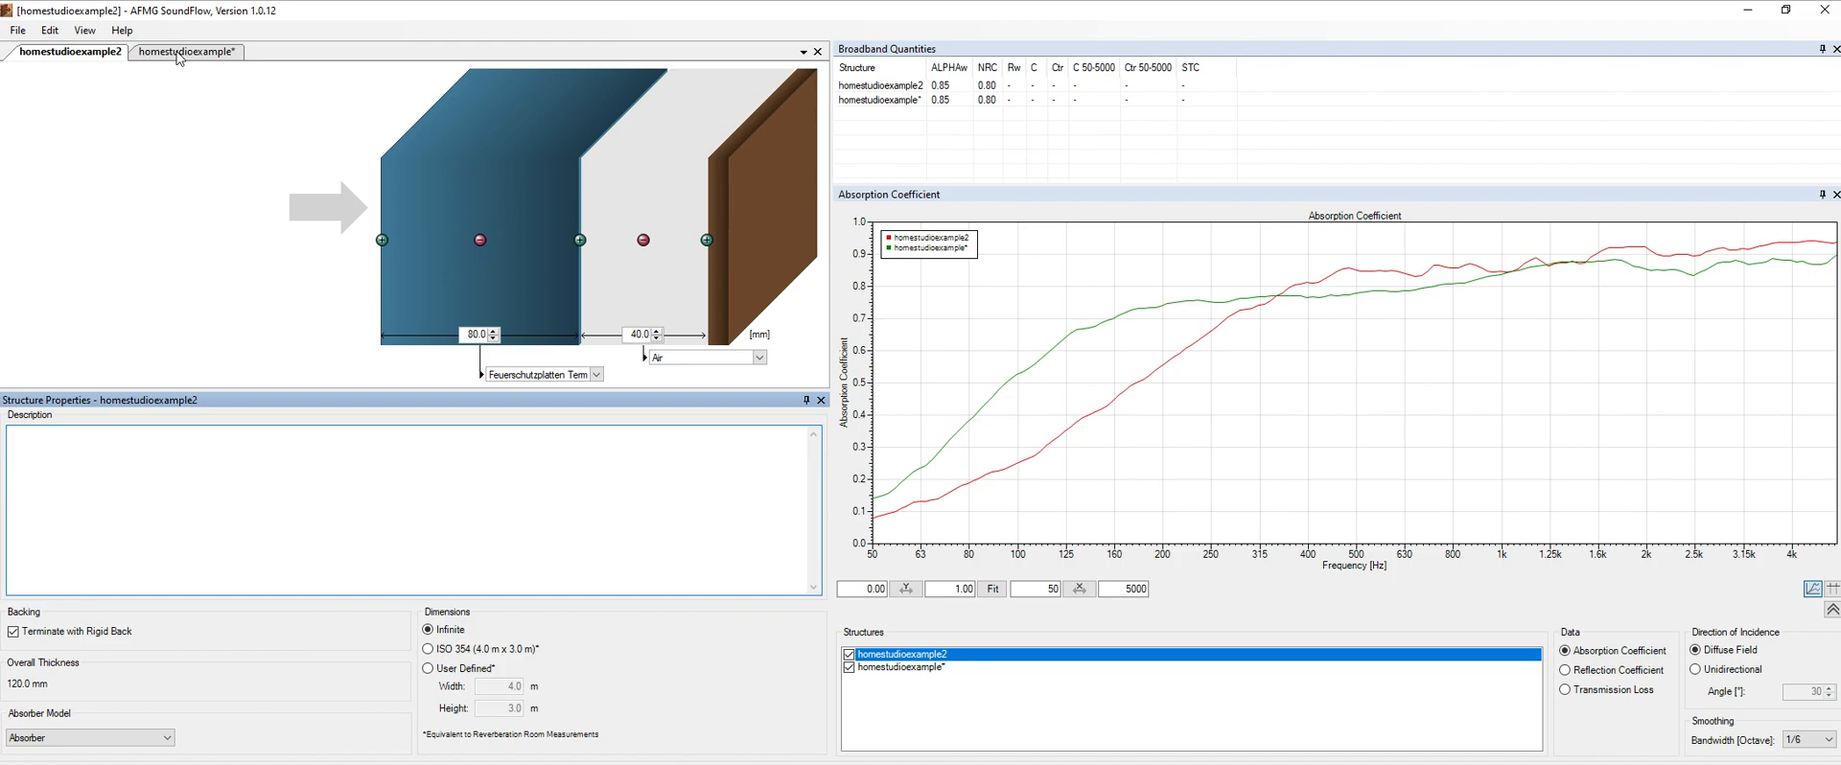
click(177, 54)
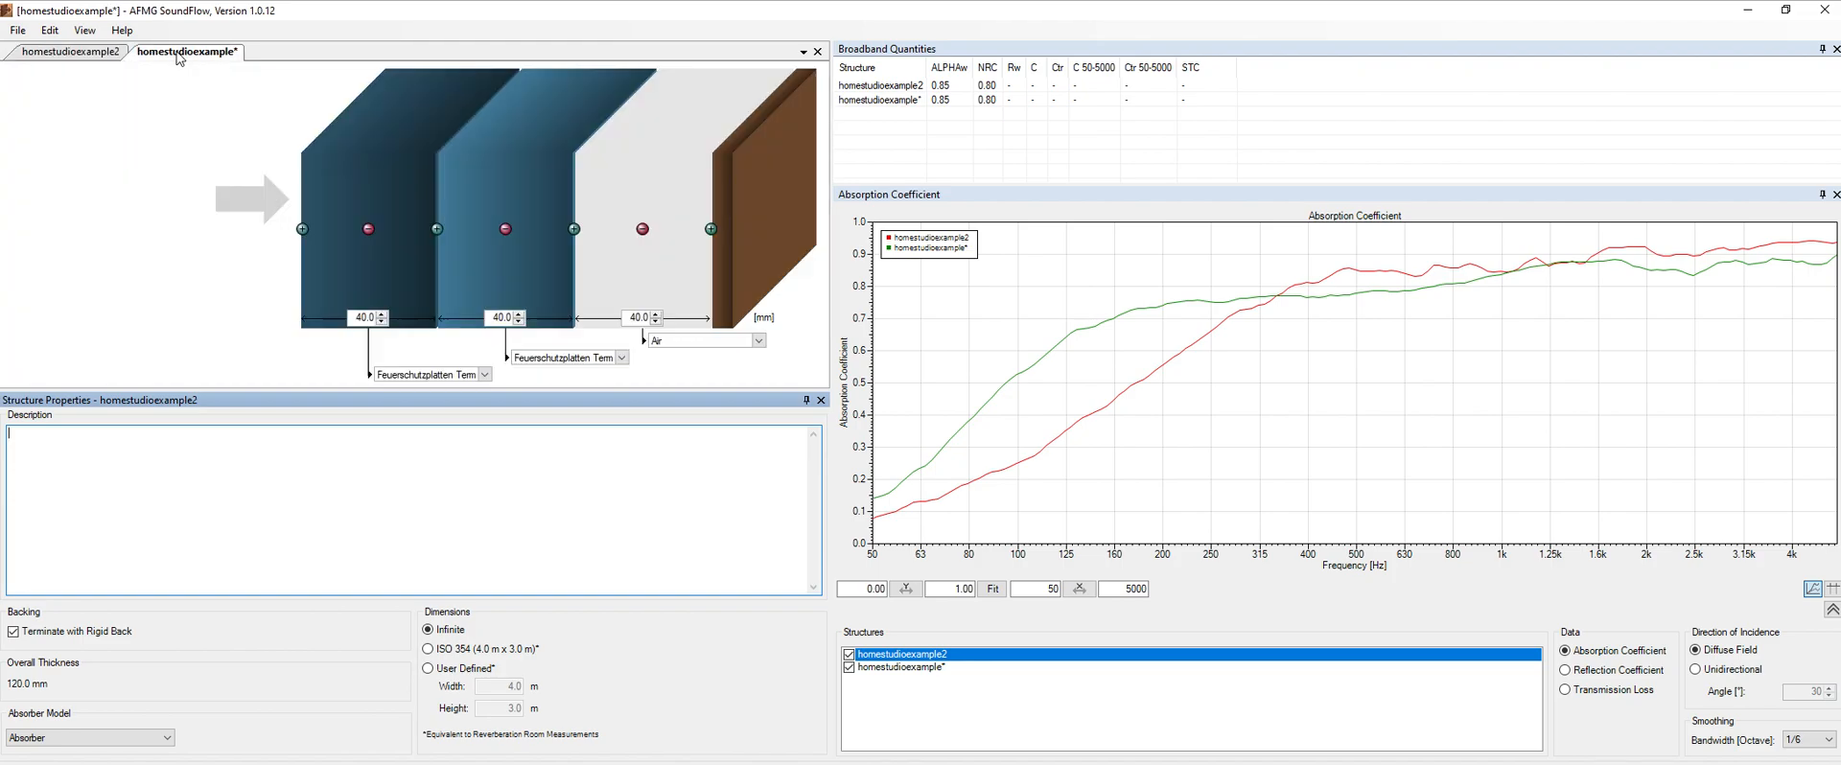
click(77, 54)
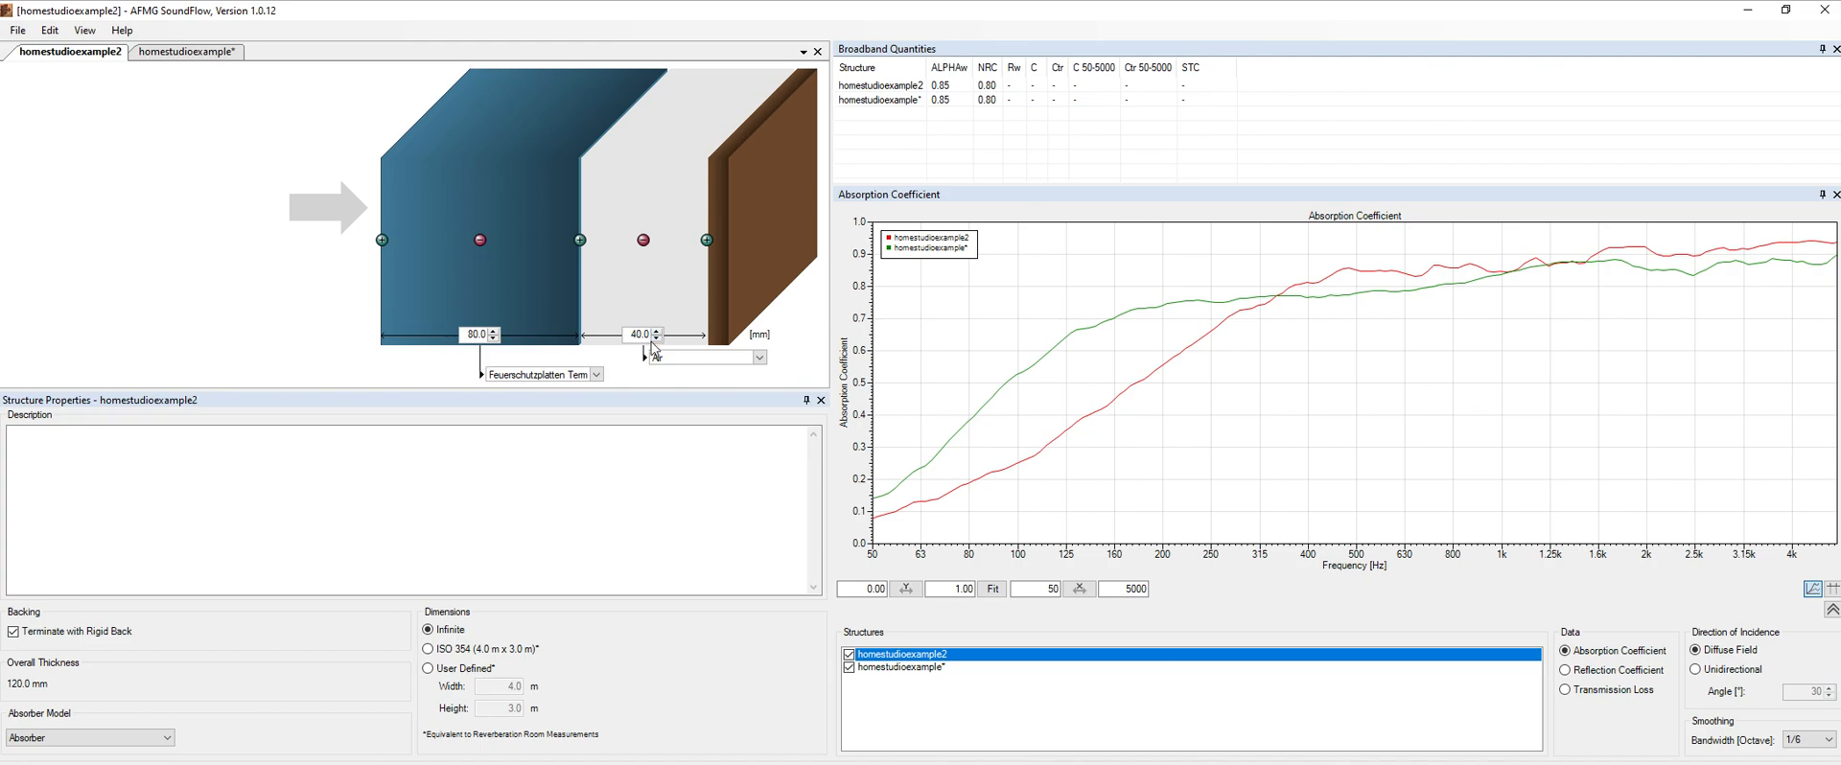
click(139, 54)
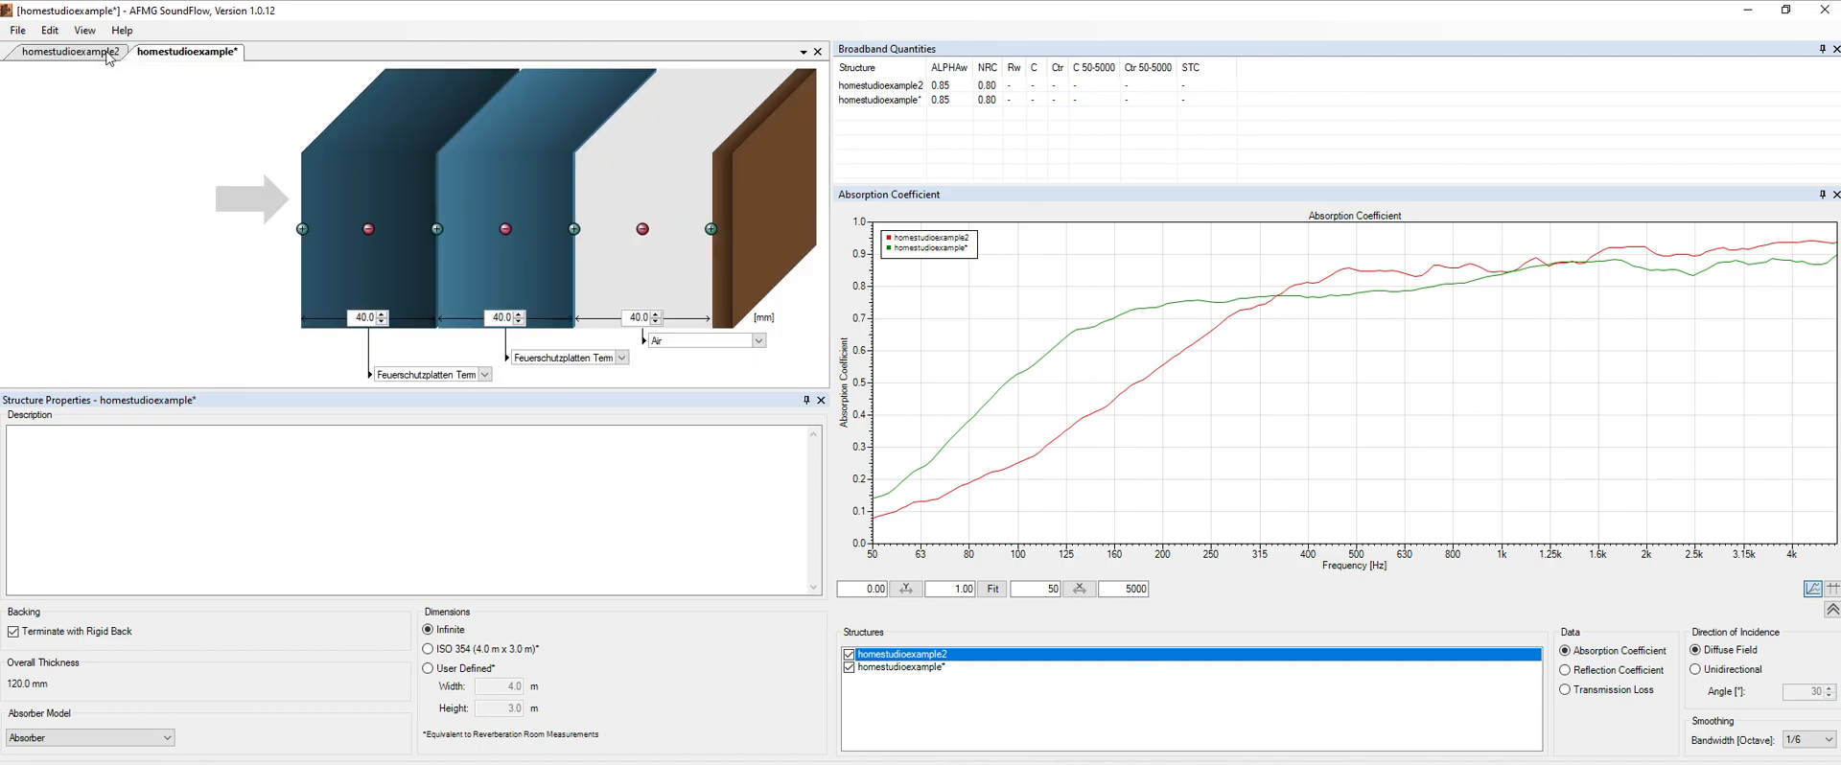
click(109, 54)
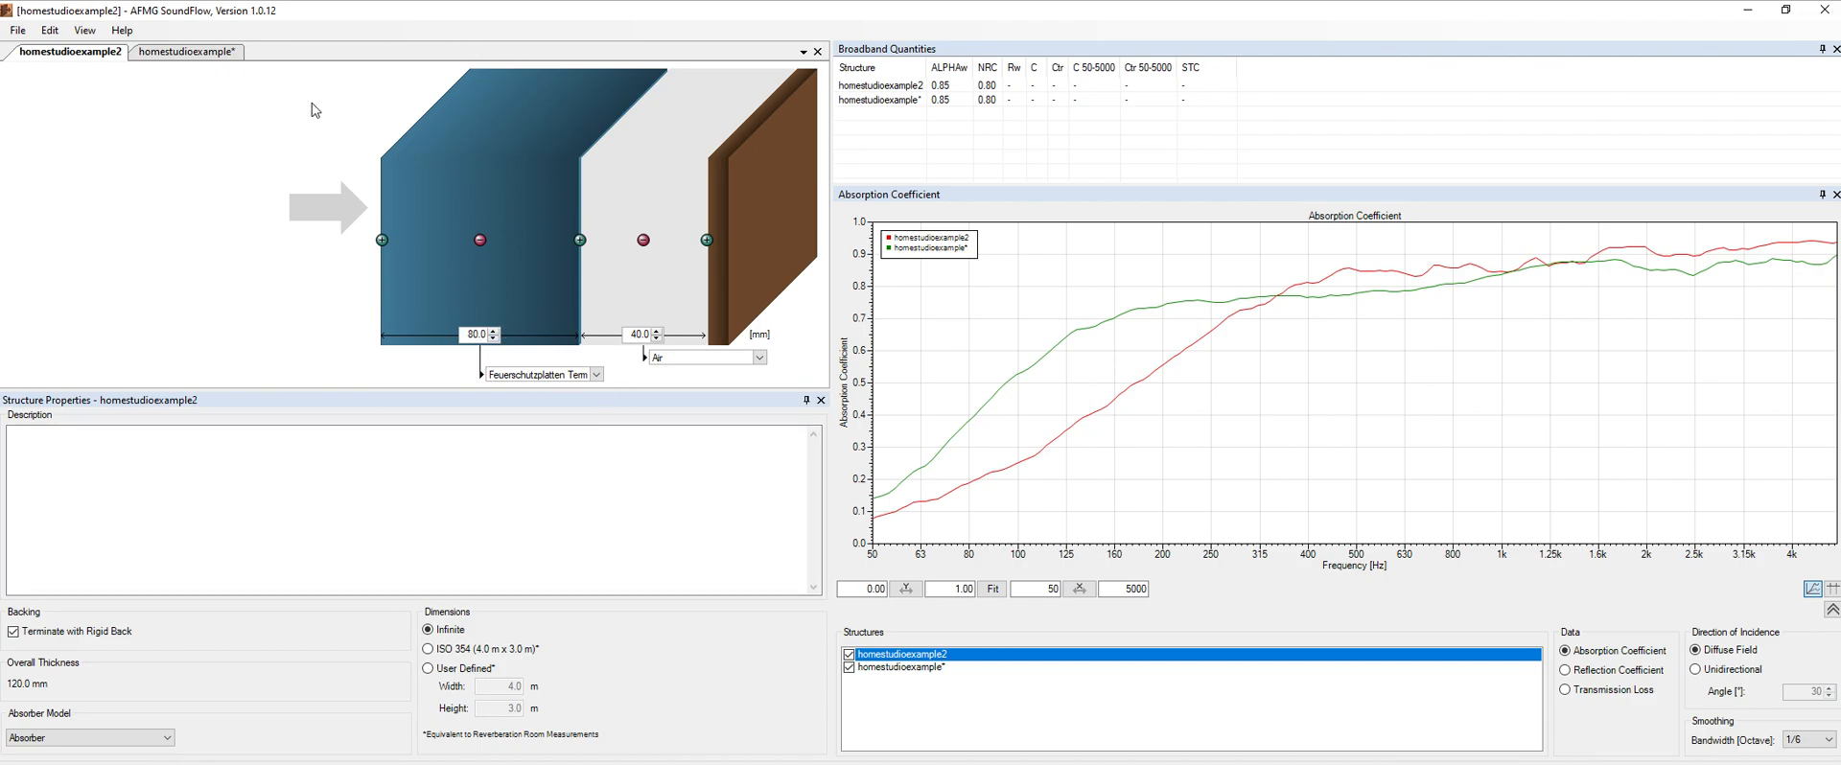
click(228, 53)
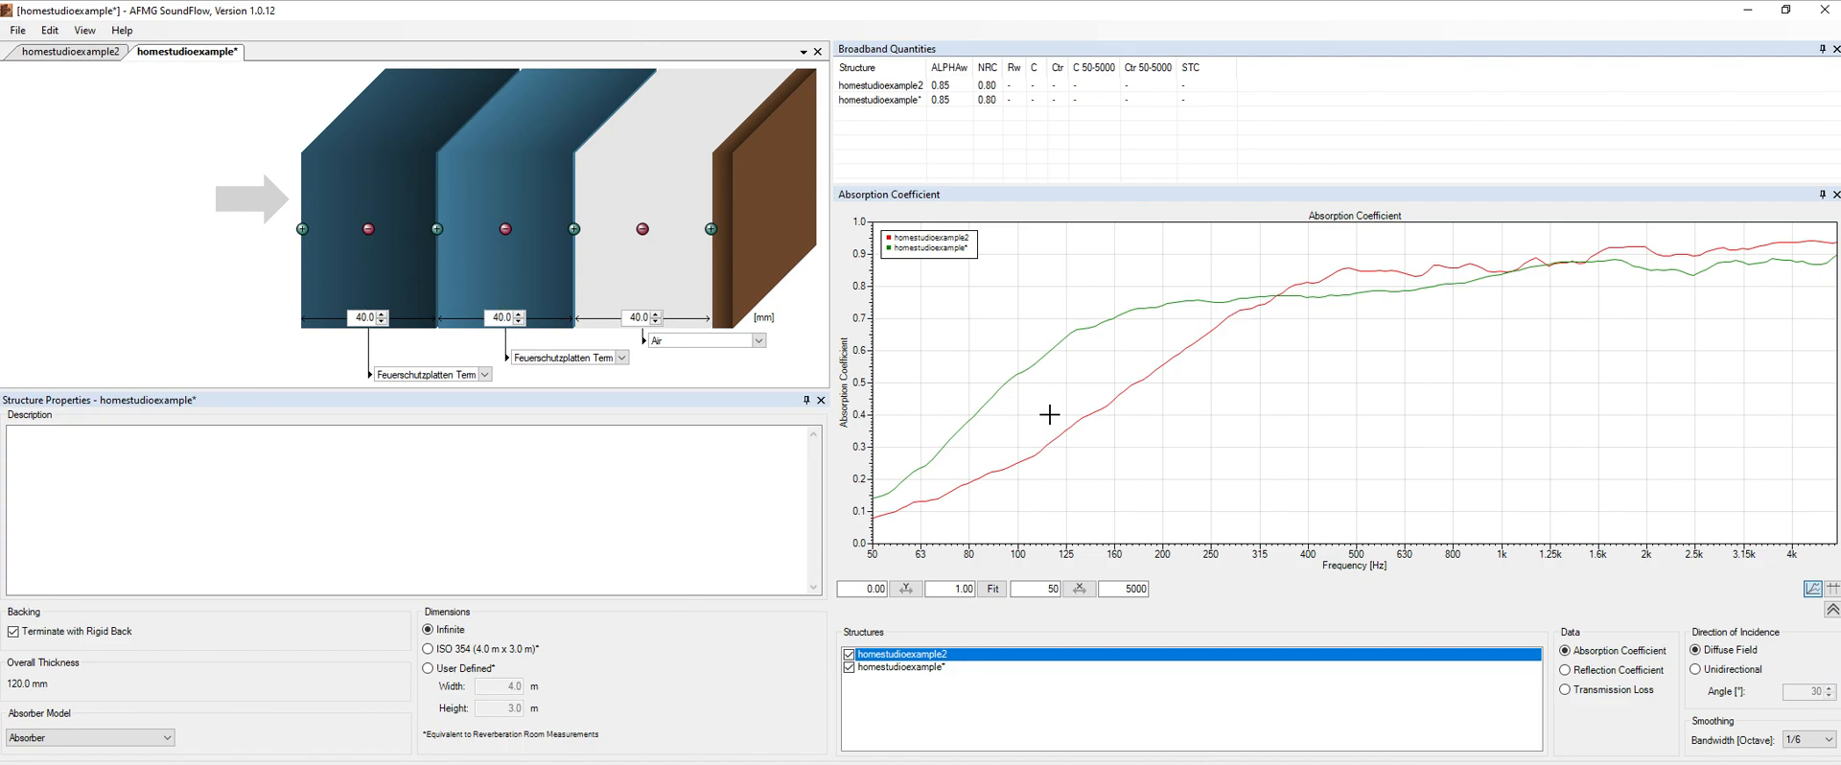
View the transmission loss and reflection coefficient graphs, and return to the absorption coefficient graph.
click(1619, 690)
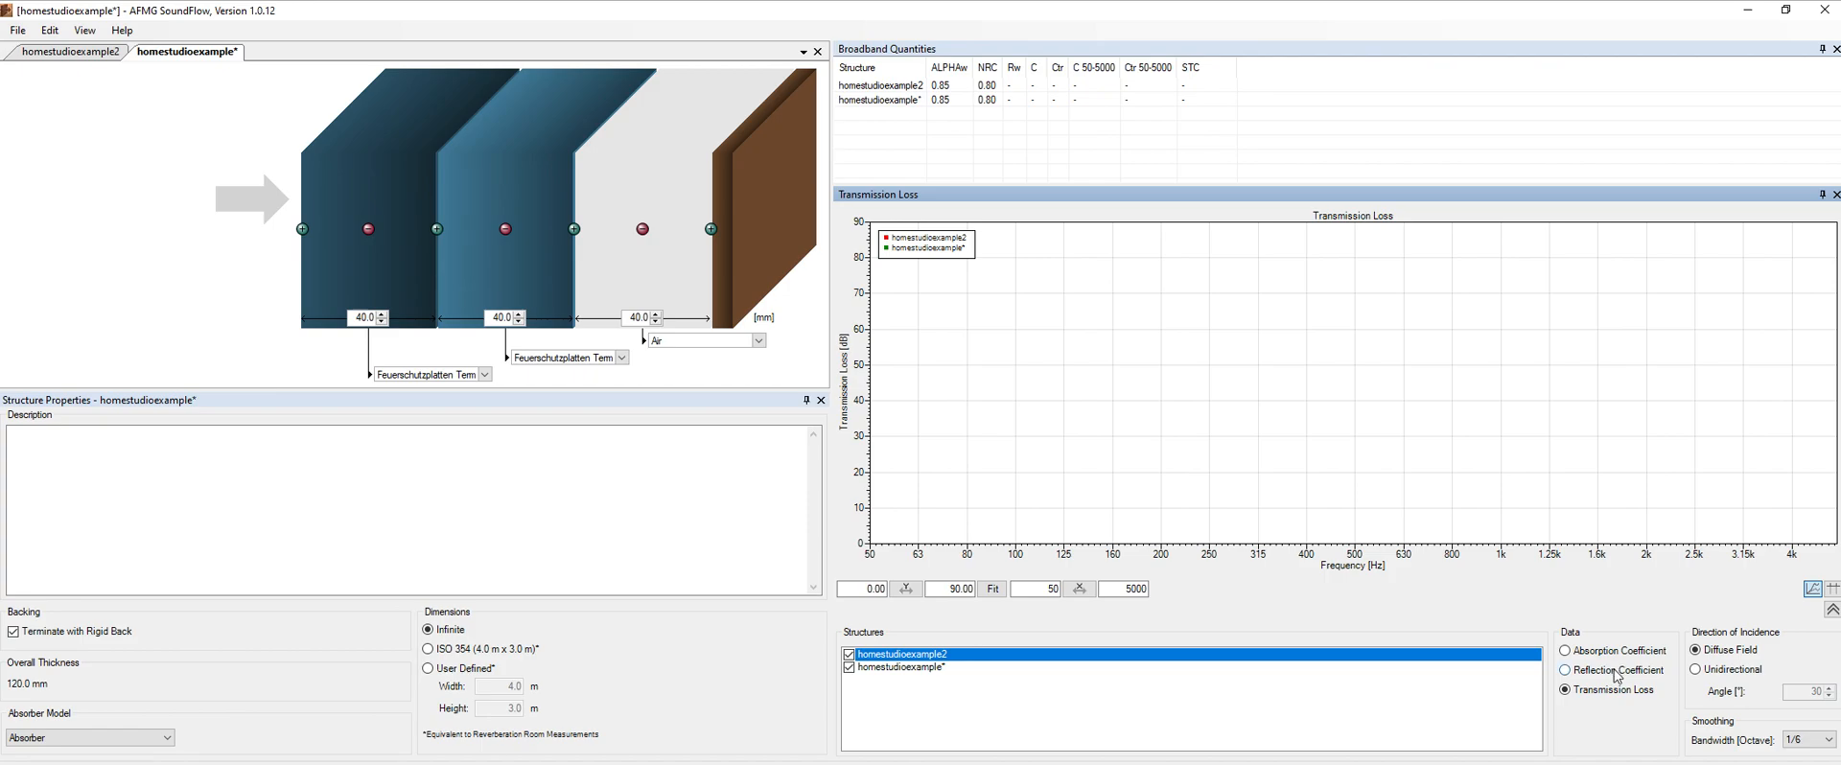
click(1617, 671)
click(1616, 651)
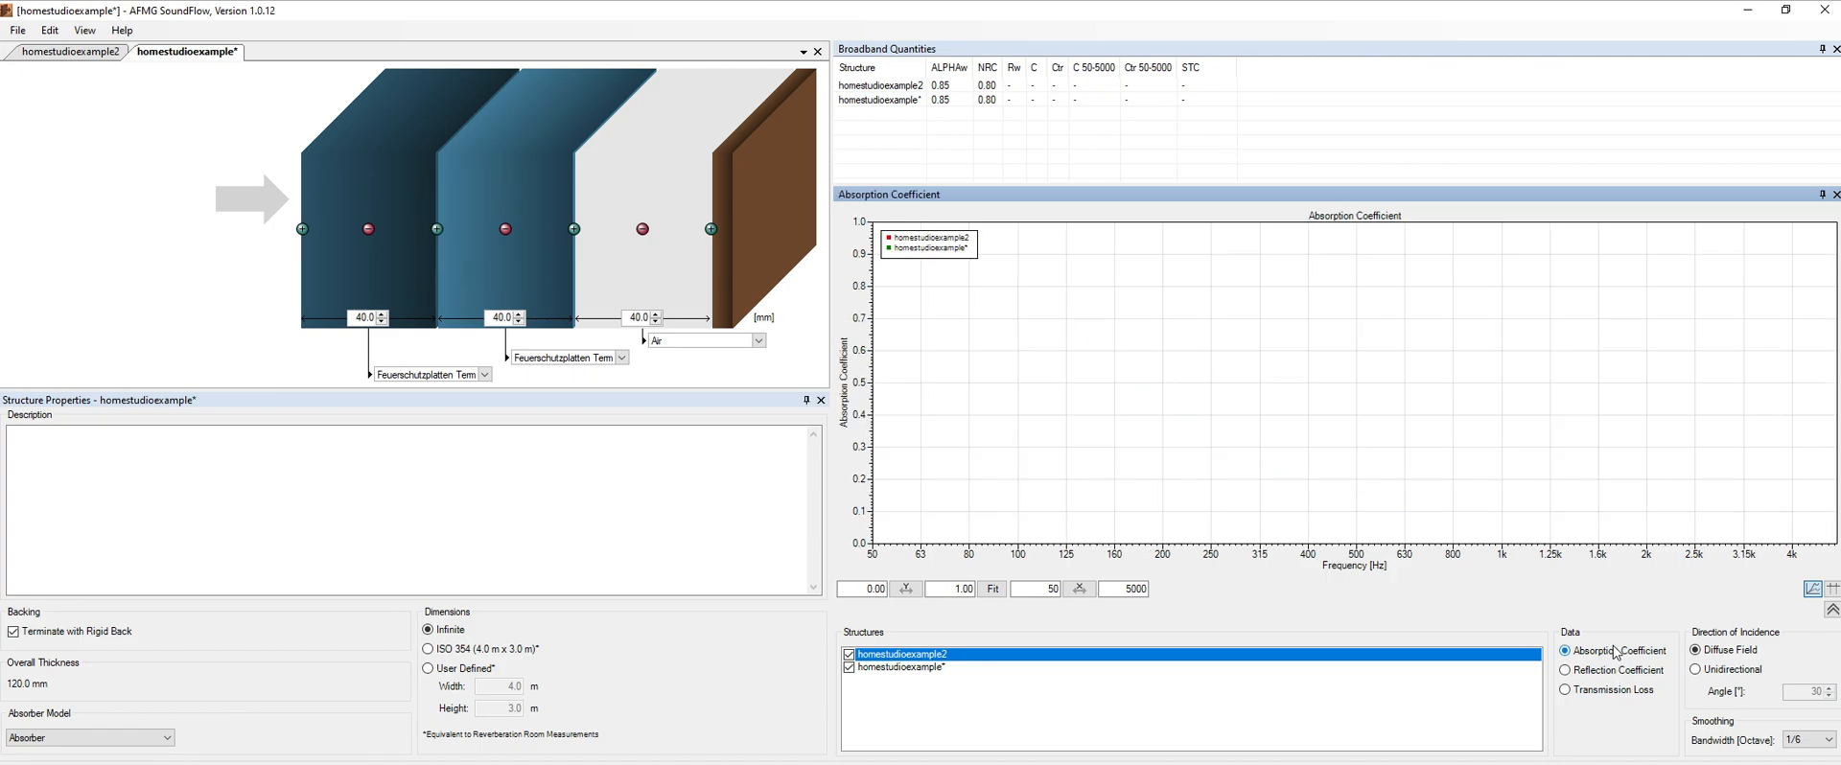
Try homestudioexample without its rigid back termination, and restore the rigid back.
click(14, 631)
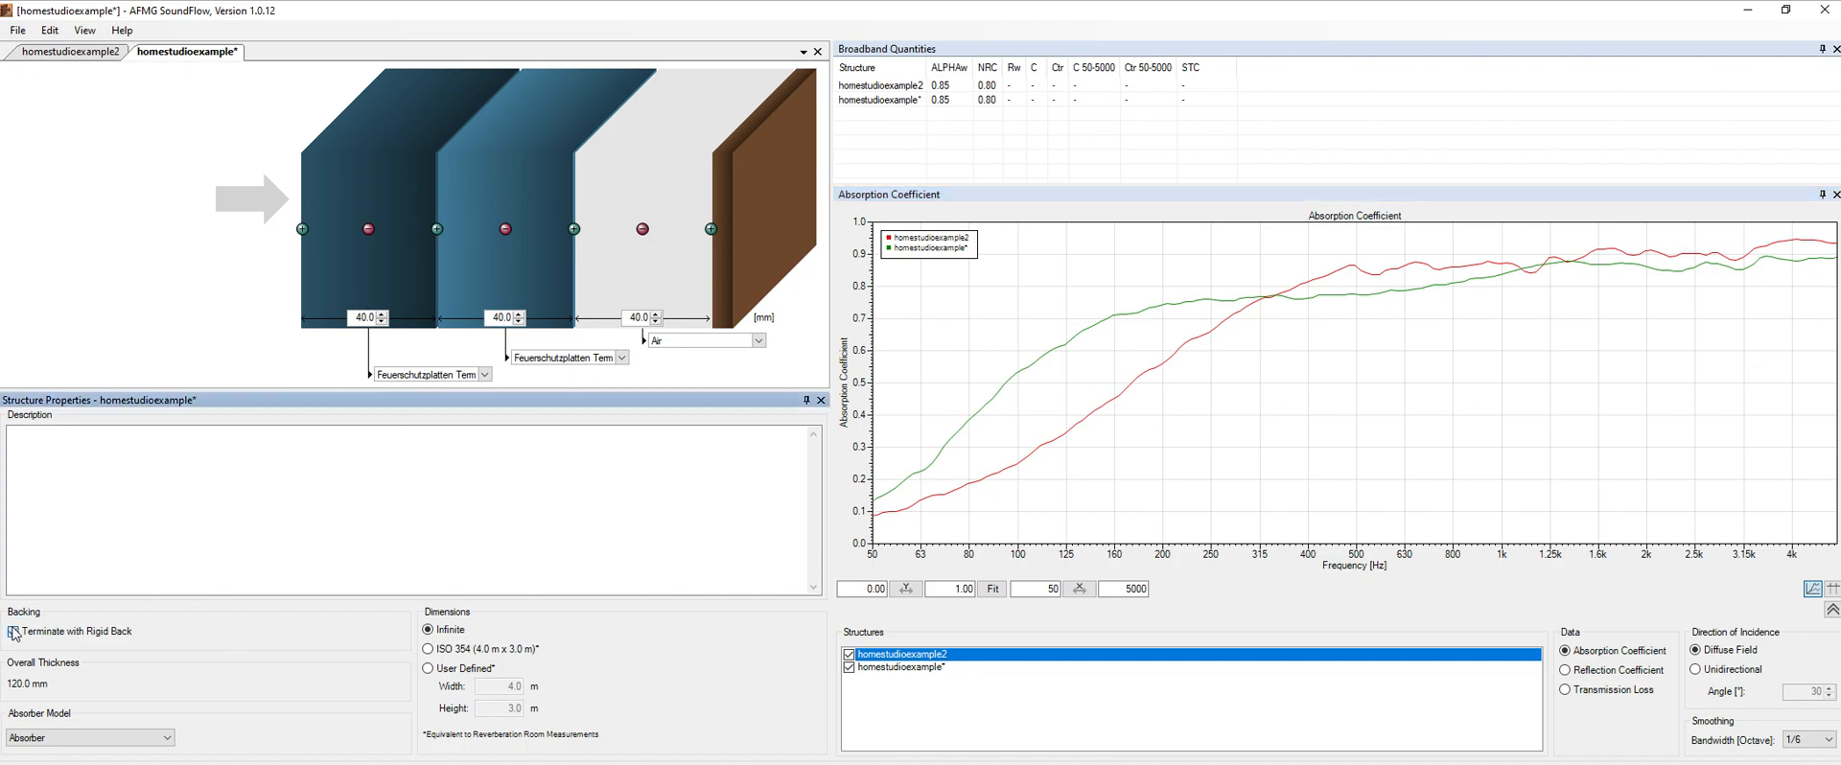
click(13, 632)
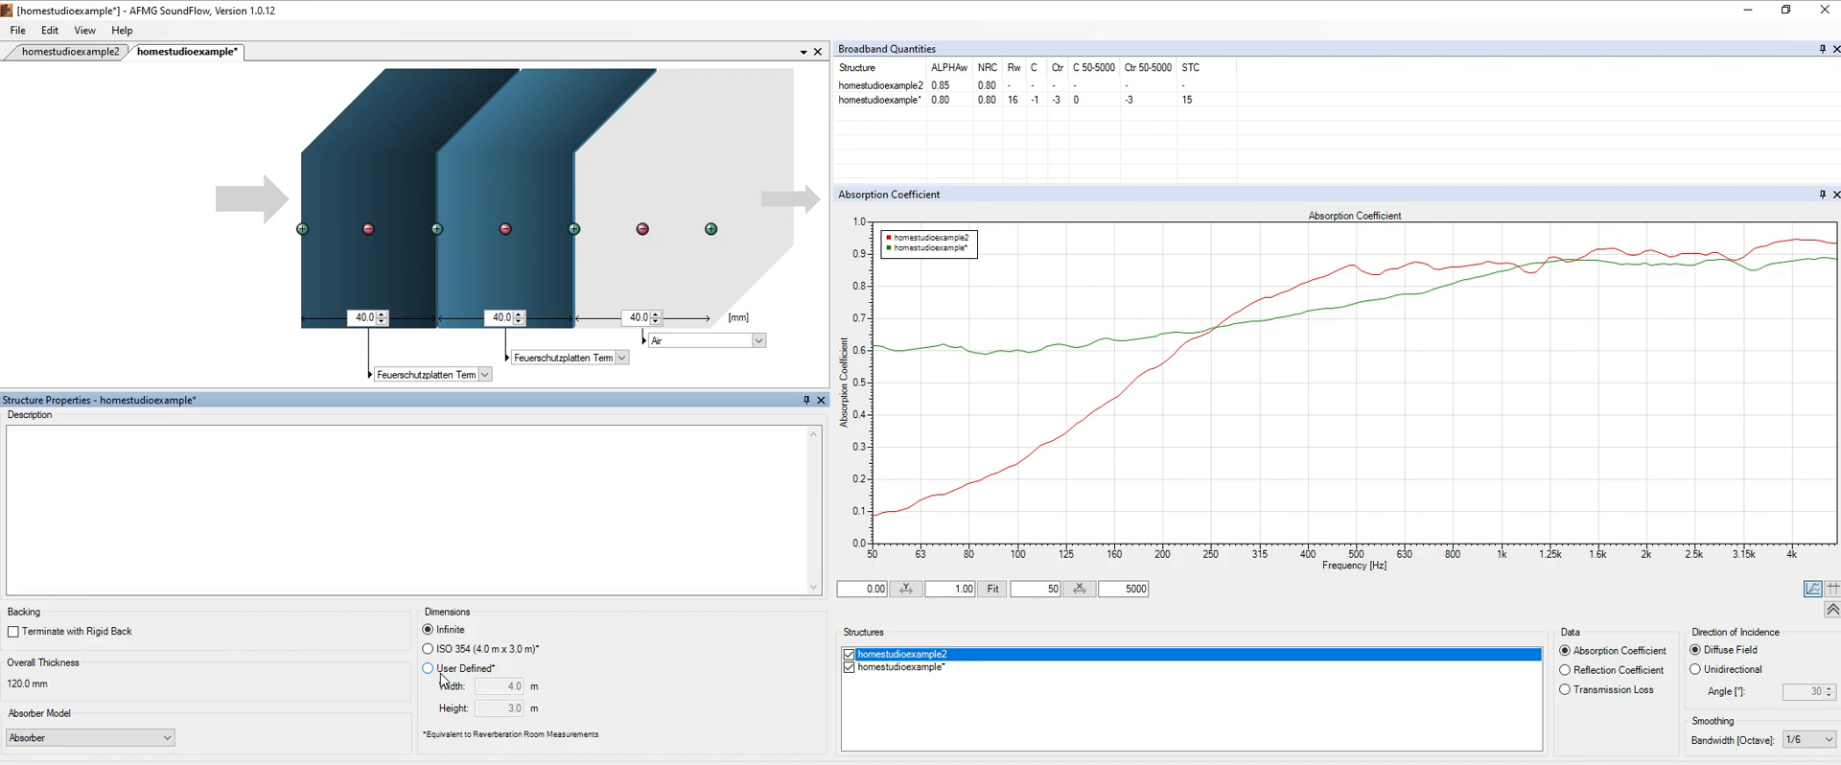
click(14, 631)
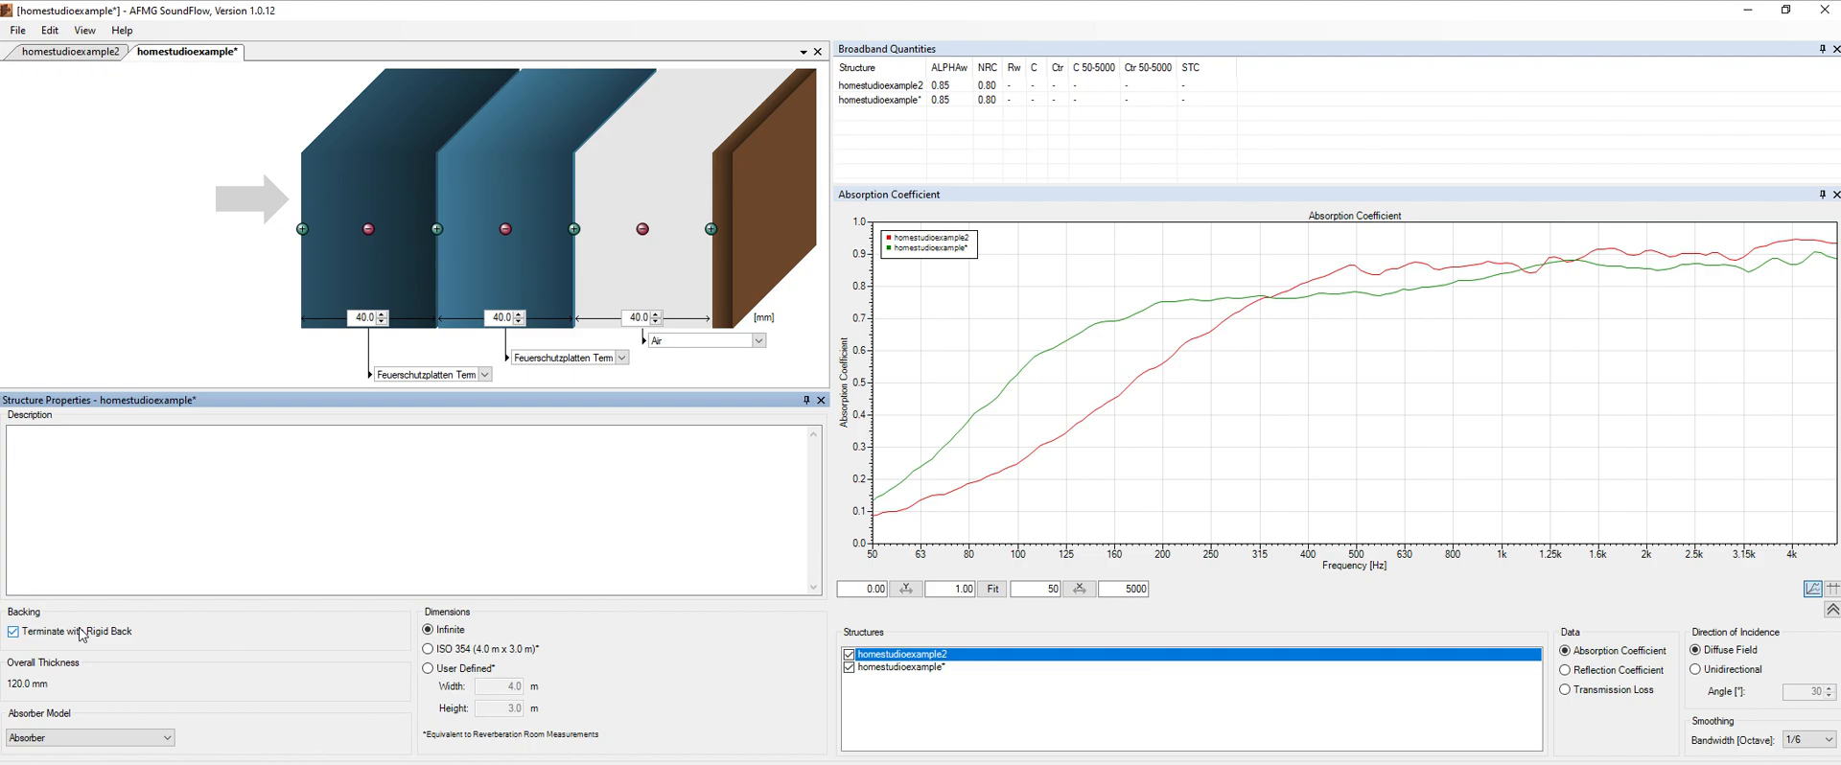
Set the dimensions of homestudioexample to ISO 354 (4.0 m x 3.0 m) and the graph's upper absorption limit to 1.20.
click(502, 652)
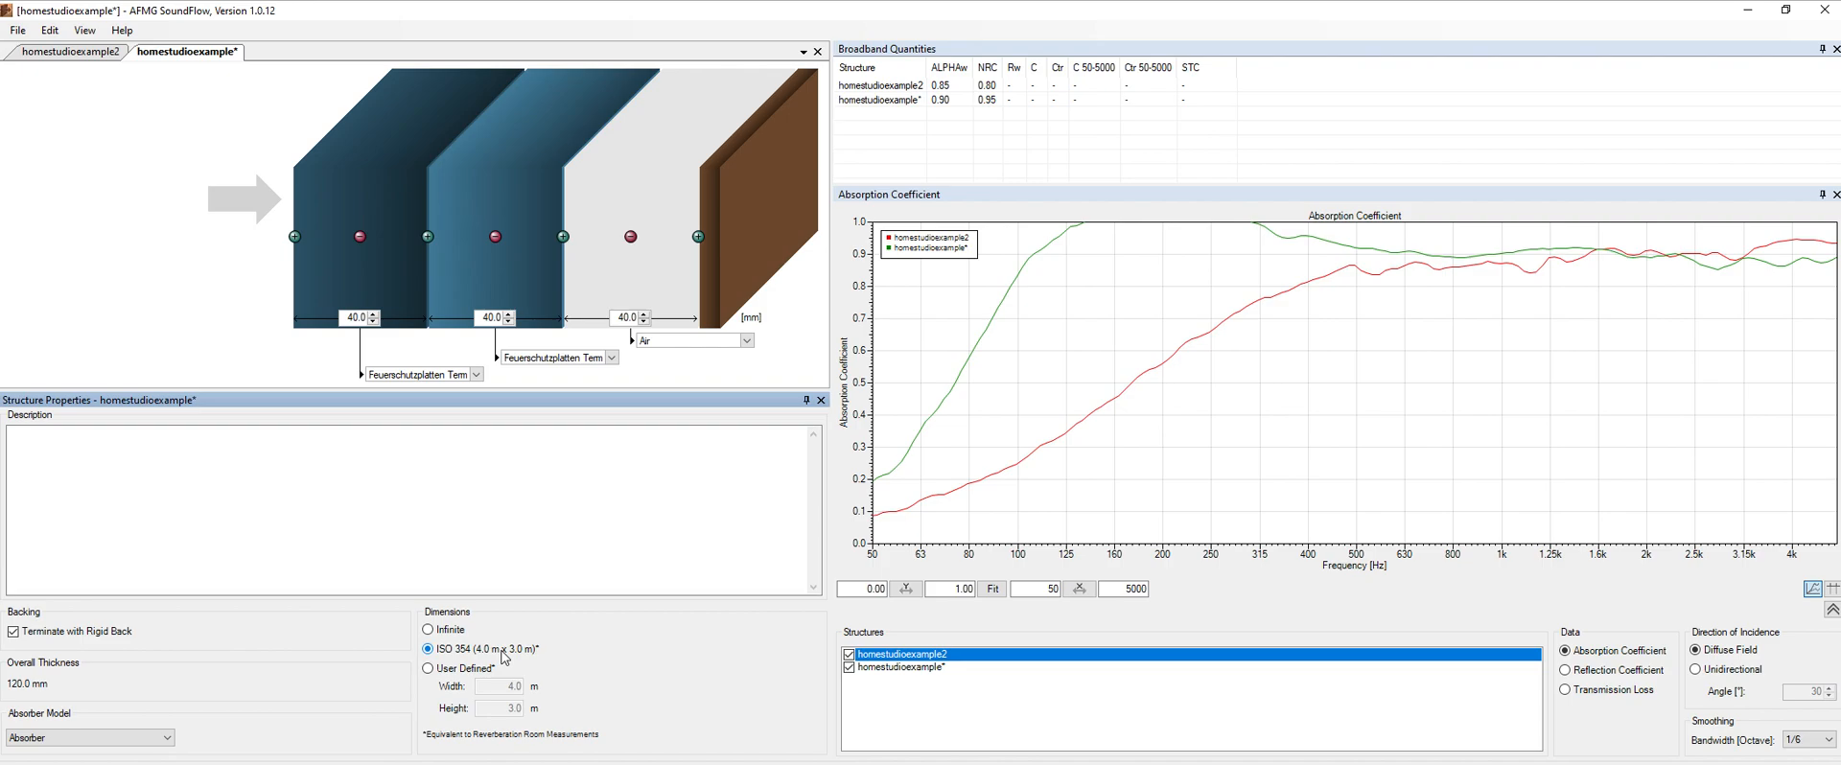
click(967, 589)
key(BackSpace)
text(2)
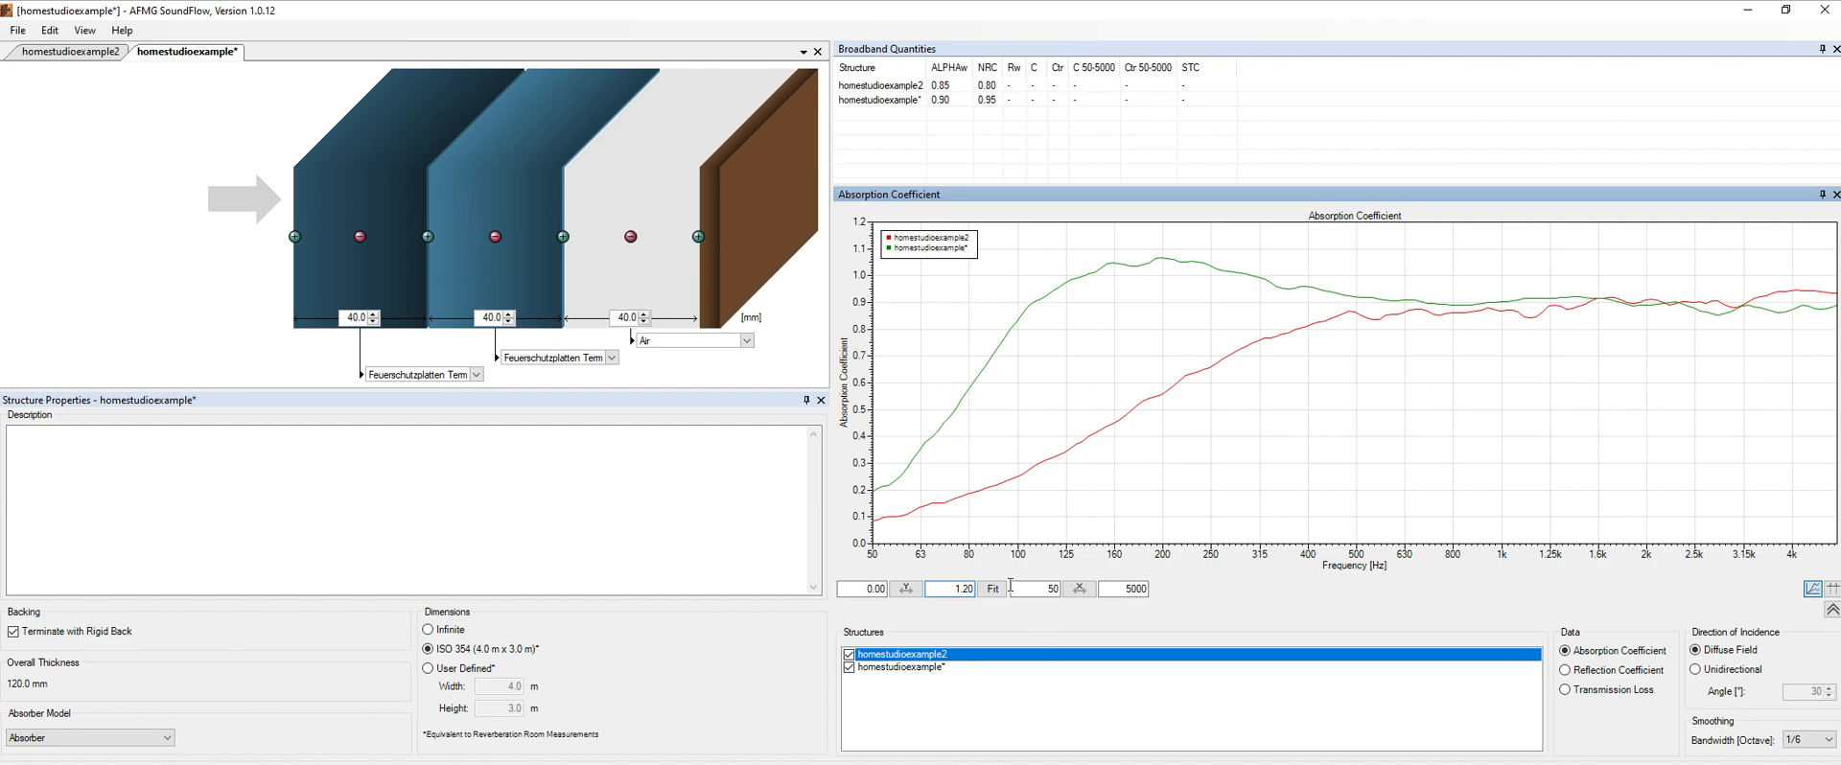
click(328, 554)
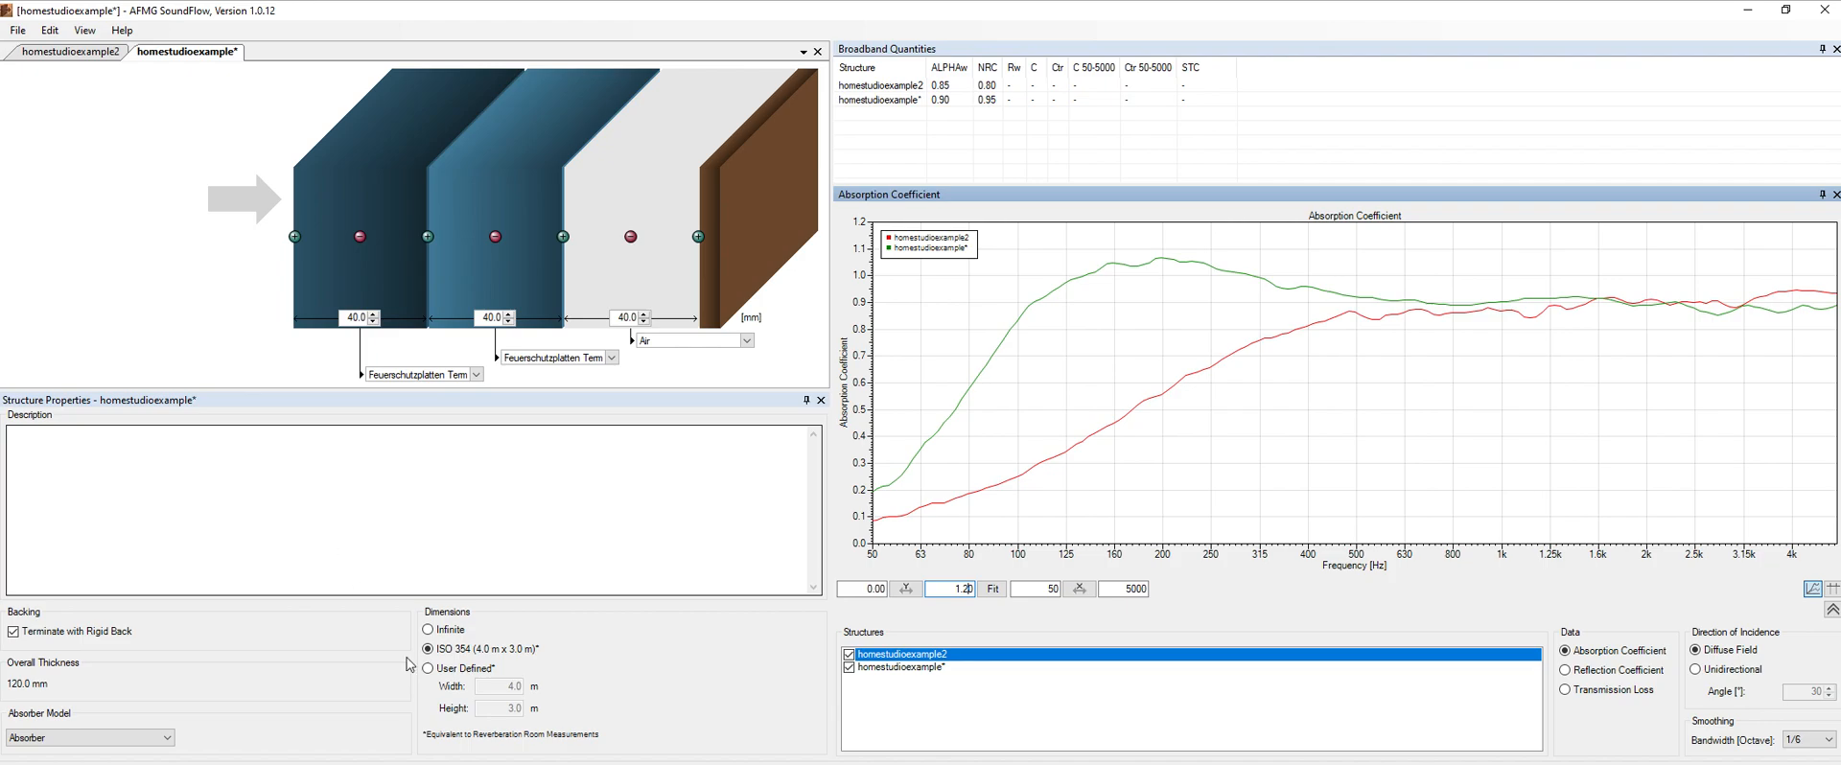
Compare the structures of homestudioexample2 and the ISO 354-sized homestudioexample against their absorption curves.
click(69, 52)
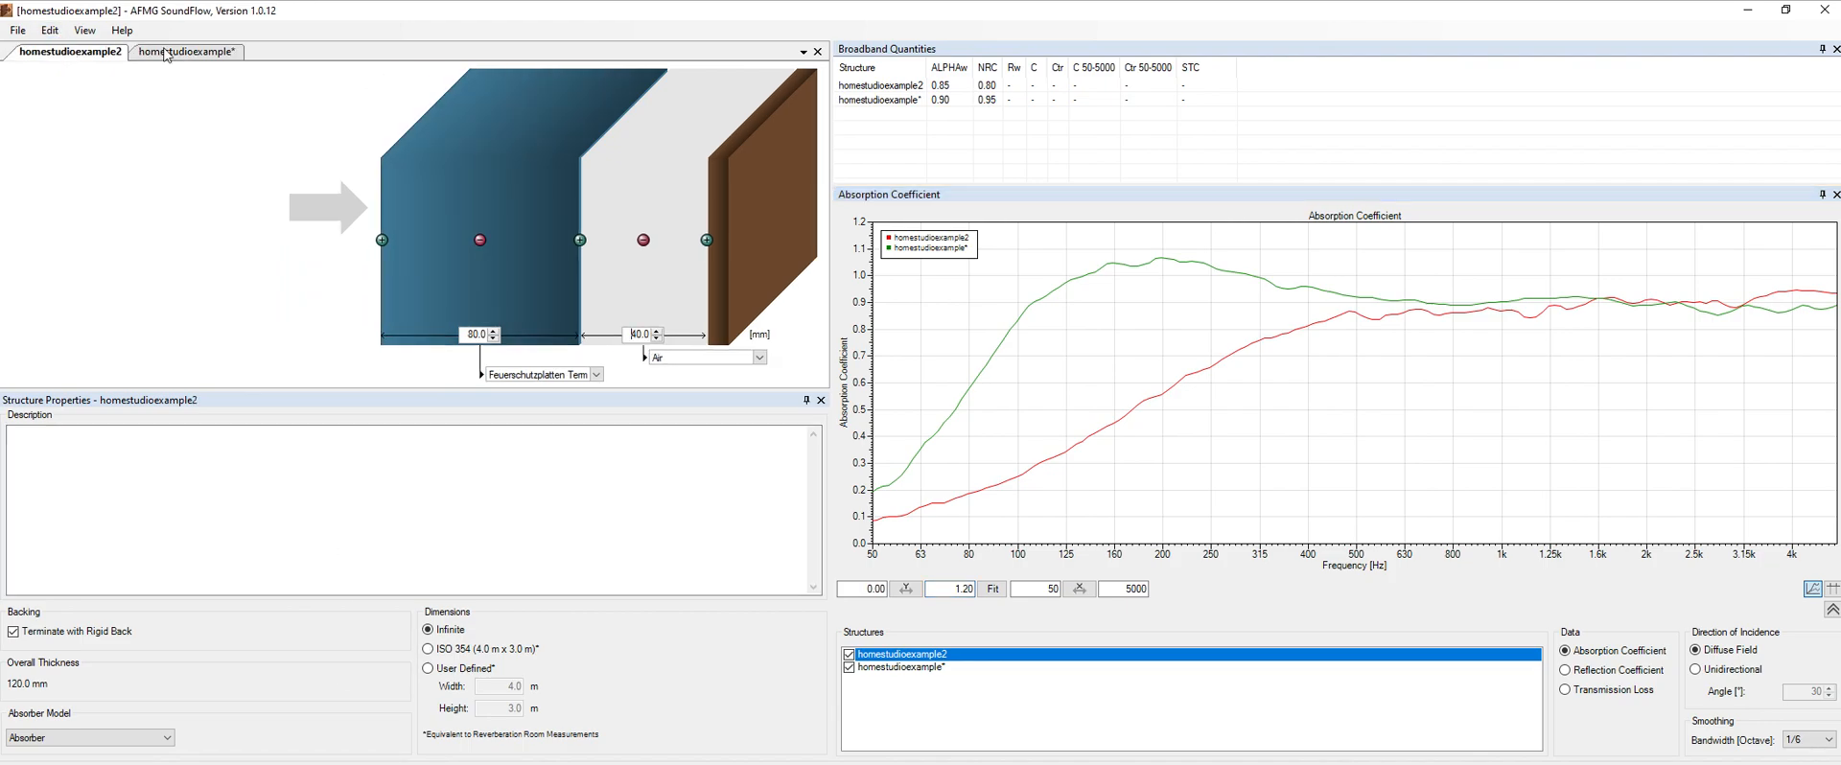
click(165, 53)
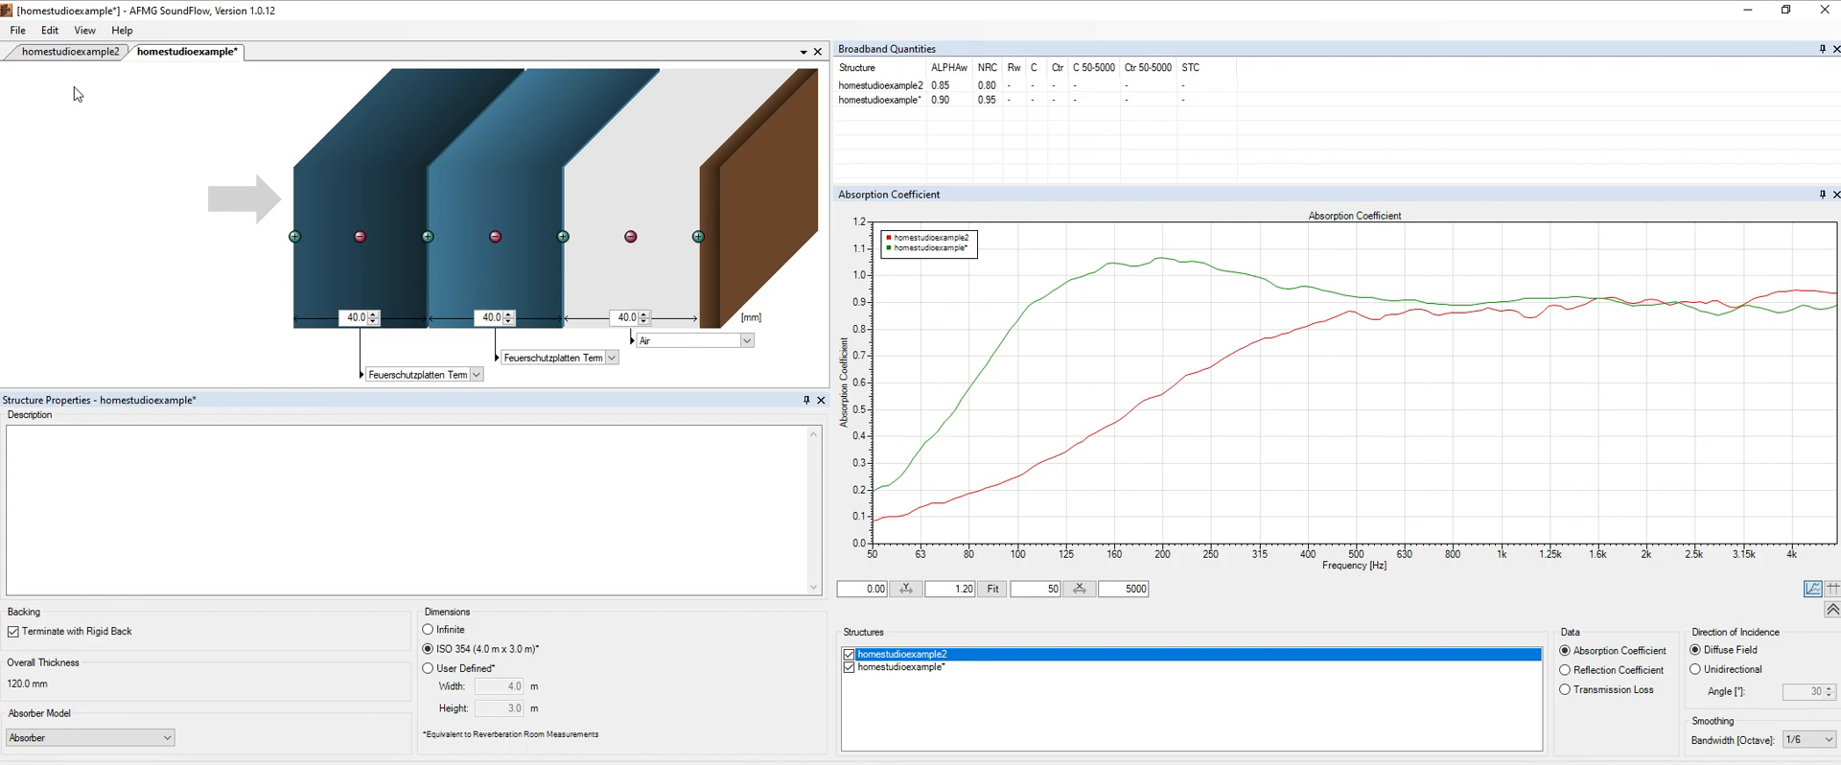
click(67, 53)
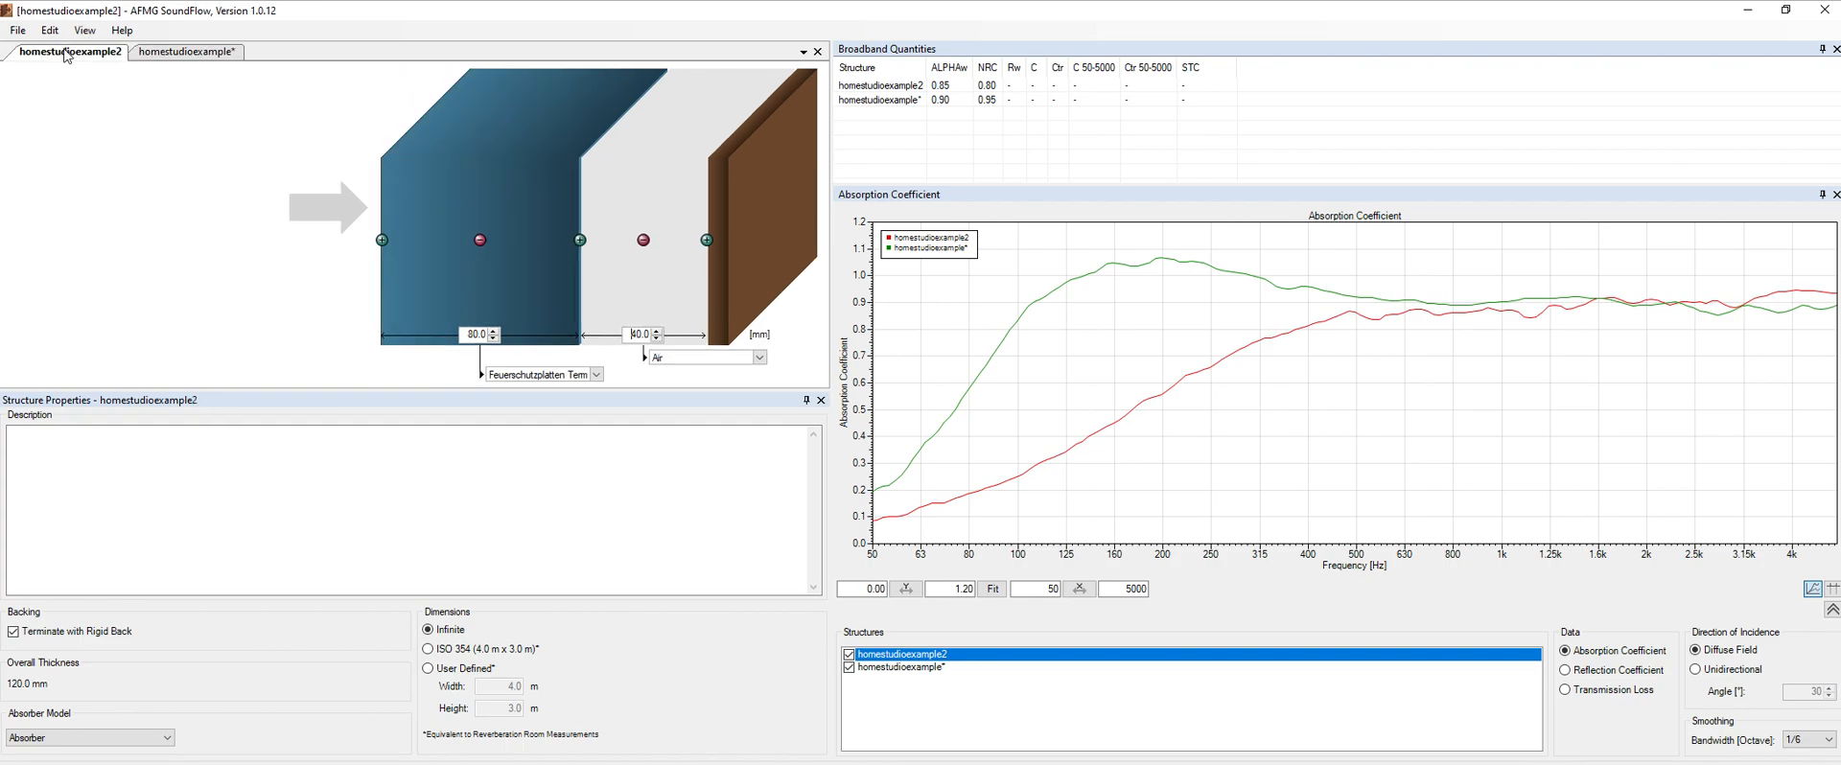
click(168, 53)
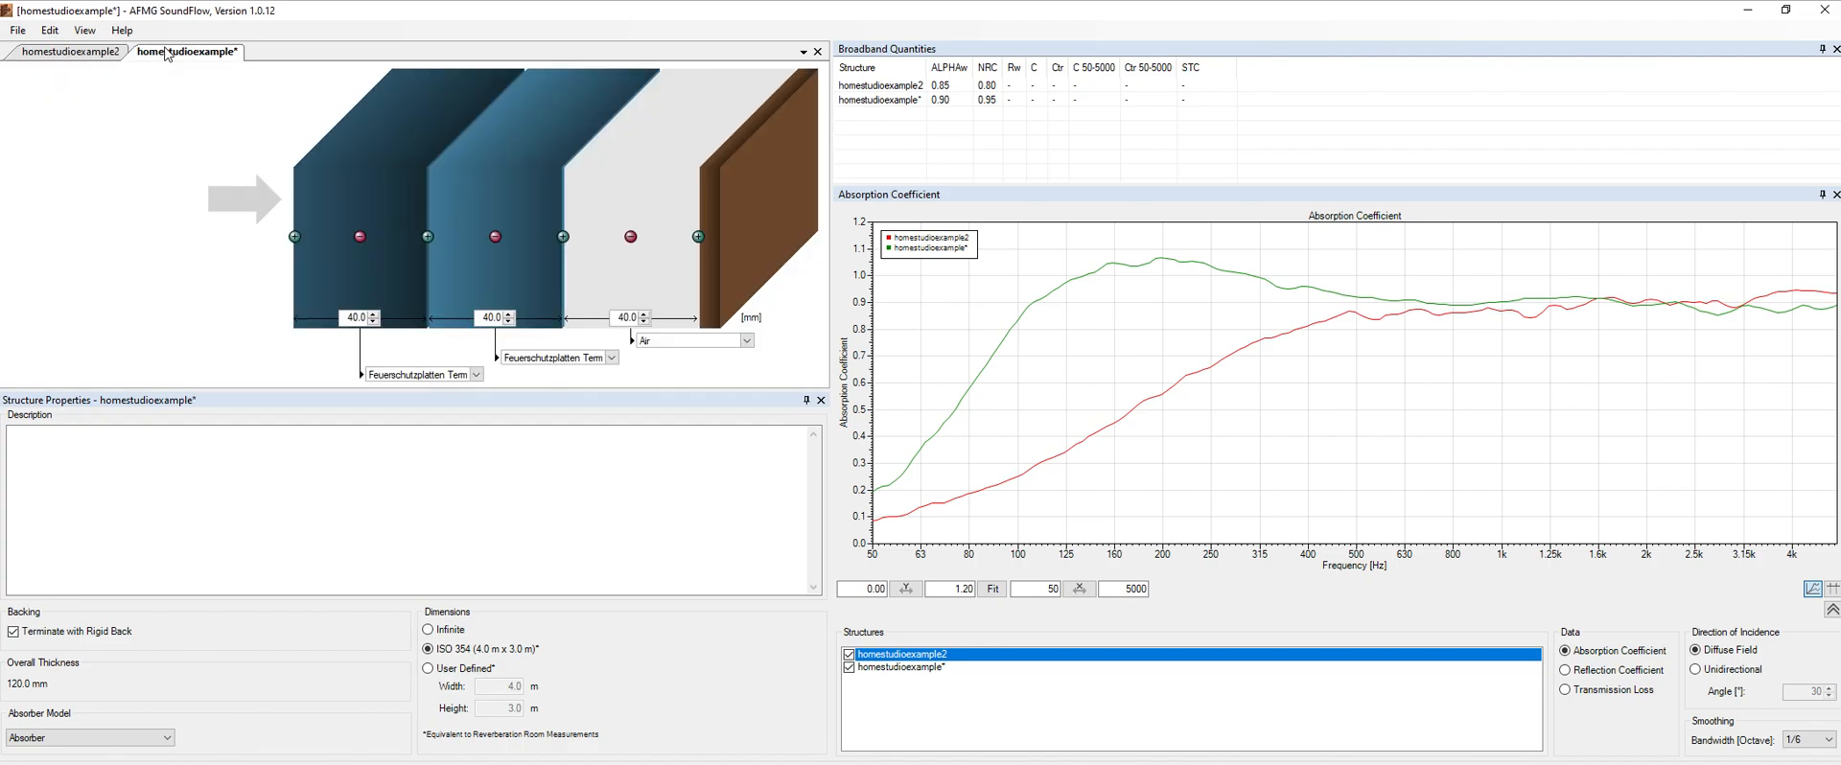
click(42, 56)
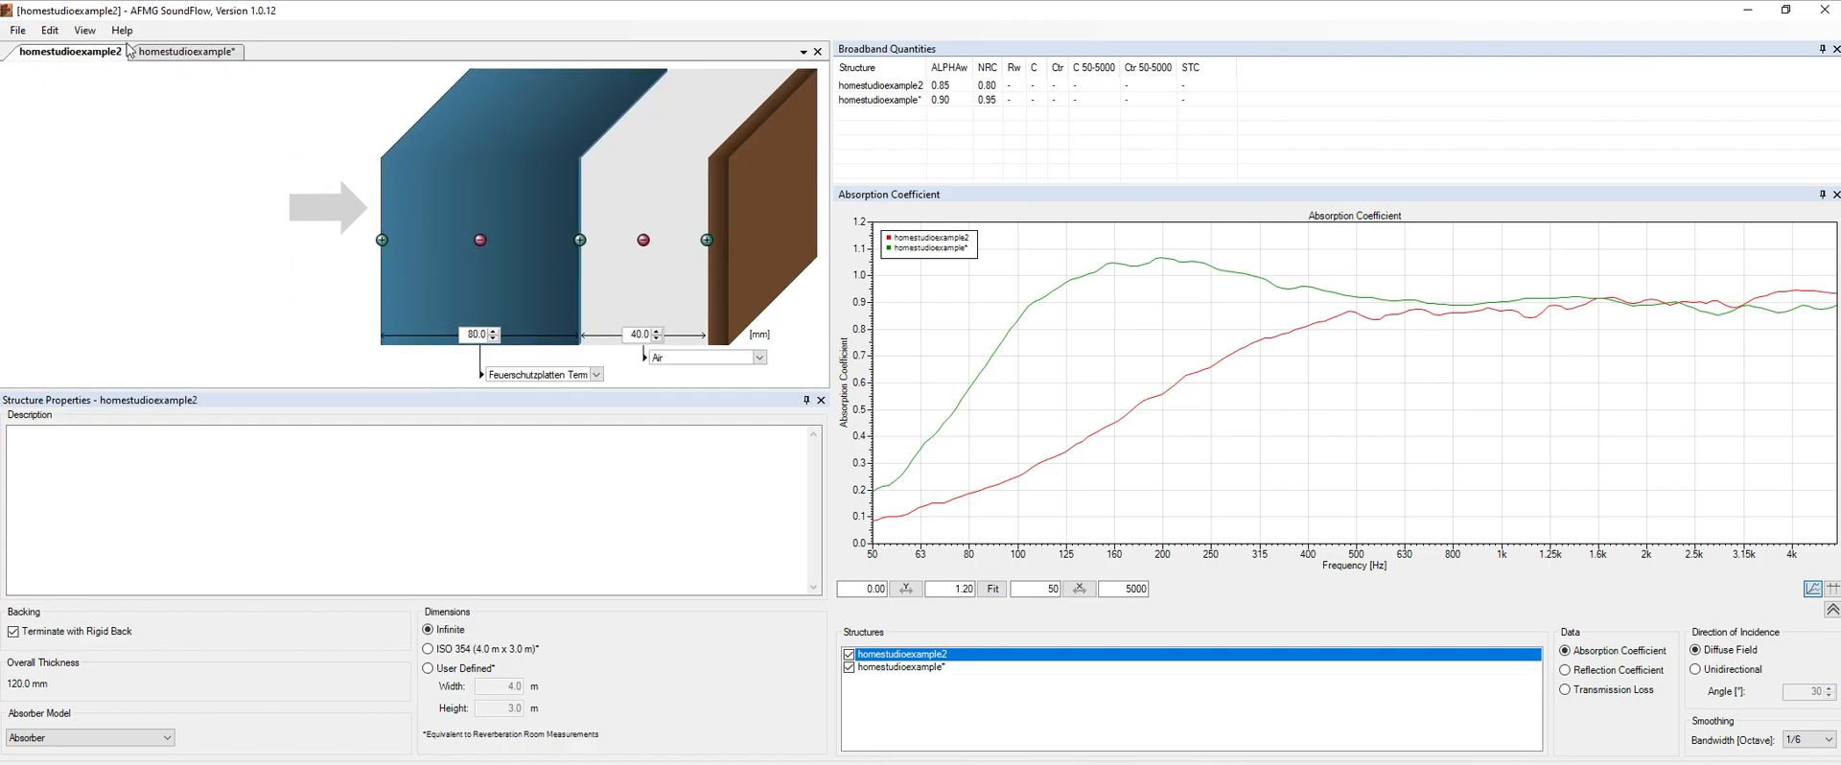
click(169, 53)
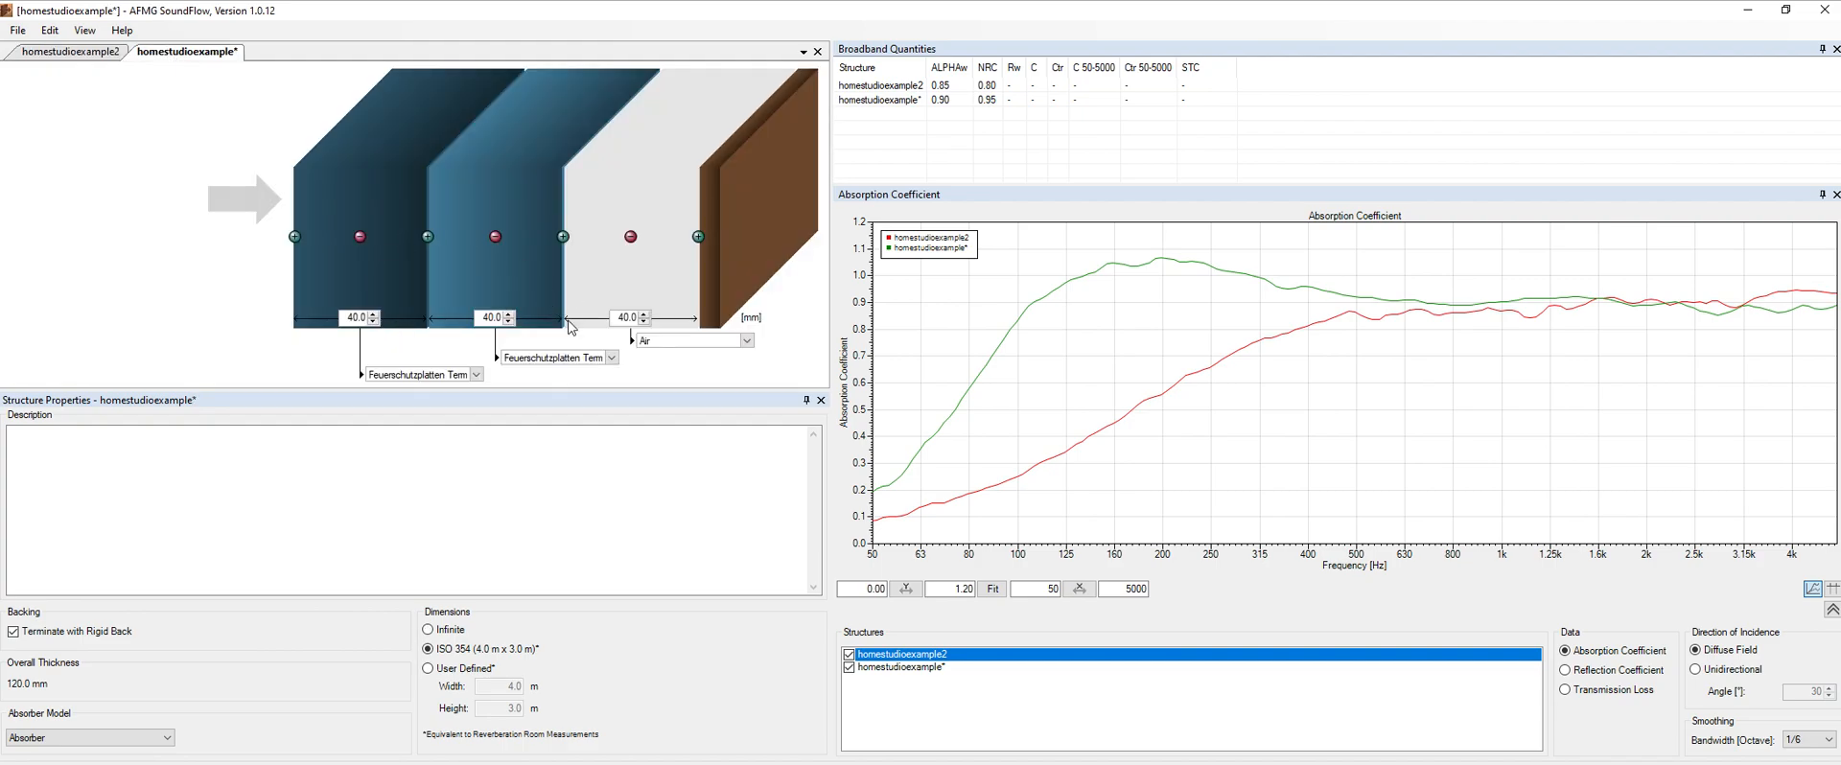
Inspect the material properties of the Termarock 40 layer and the air gap in homestudioexample.
click(390, 262)
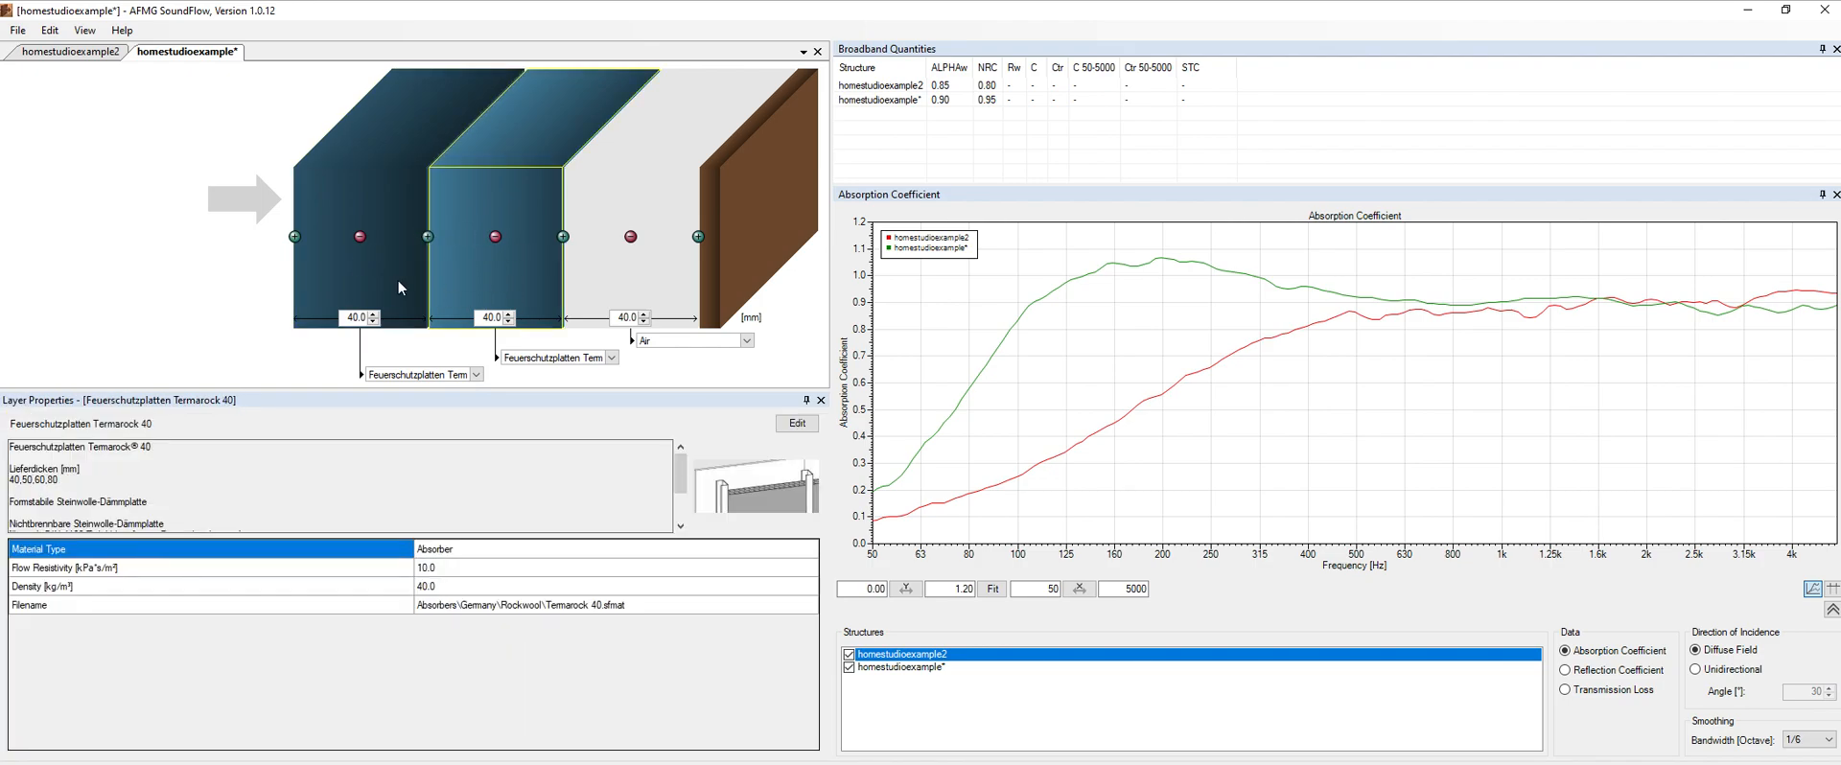
click(596, 285)
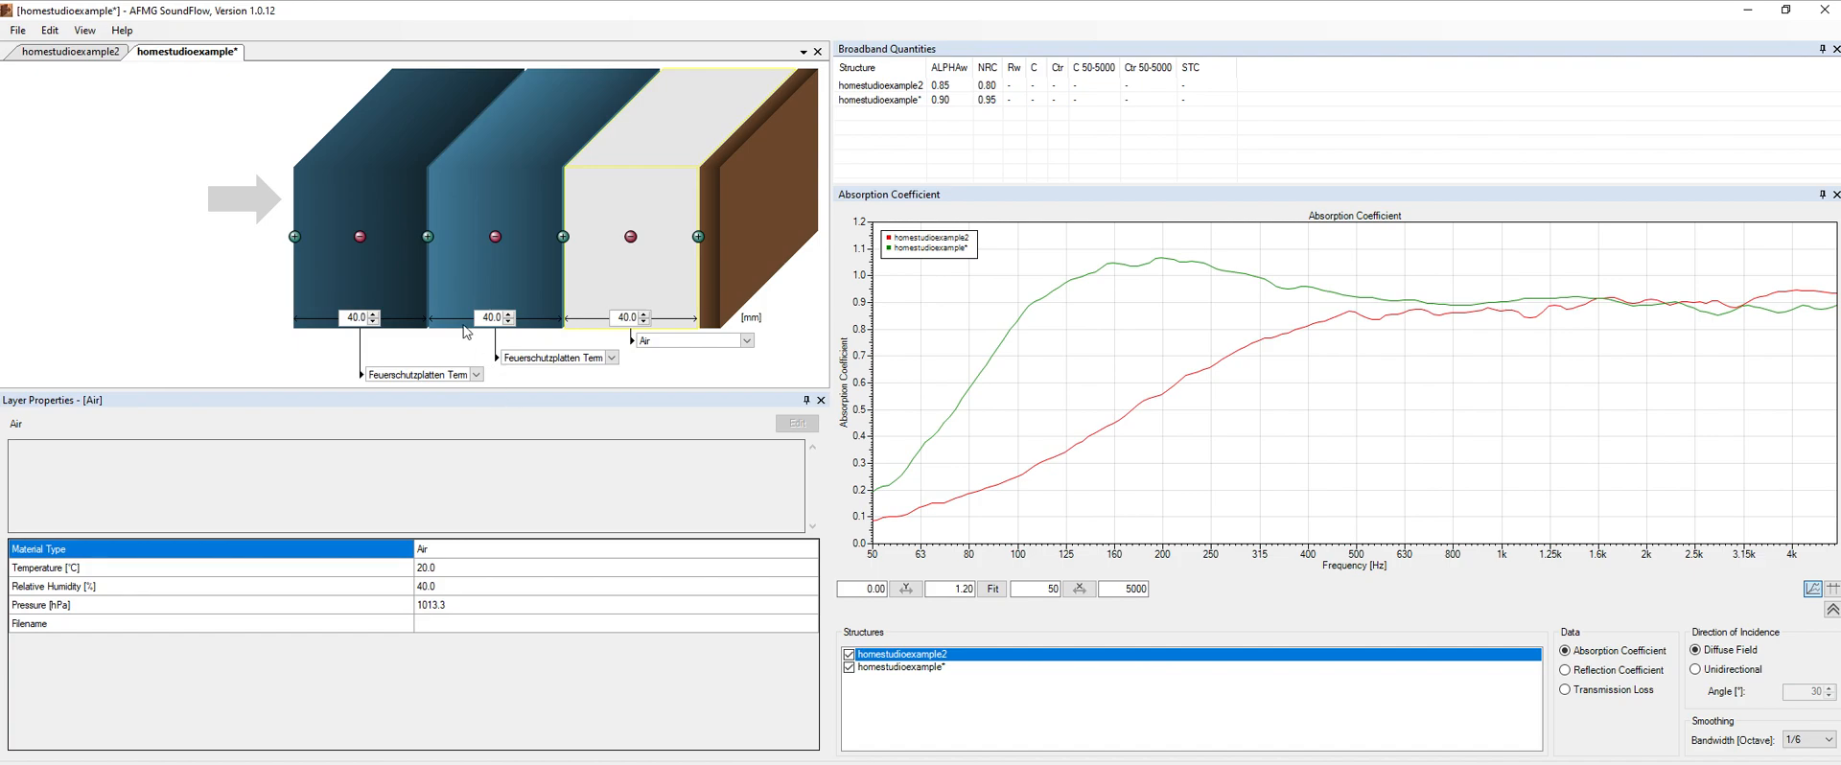
click(488, 254)
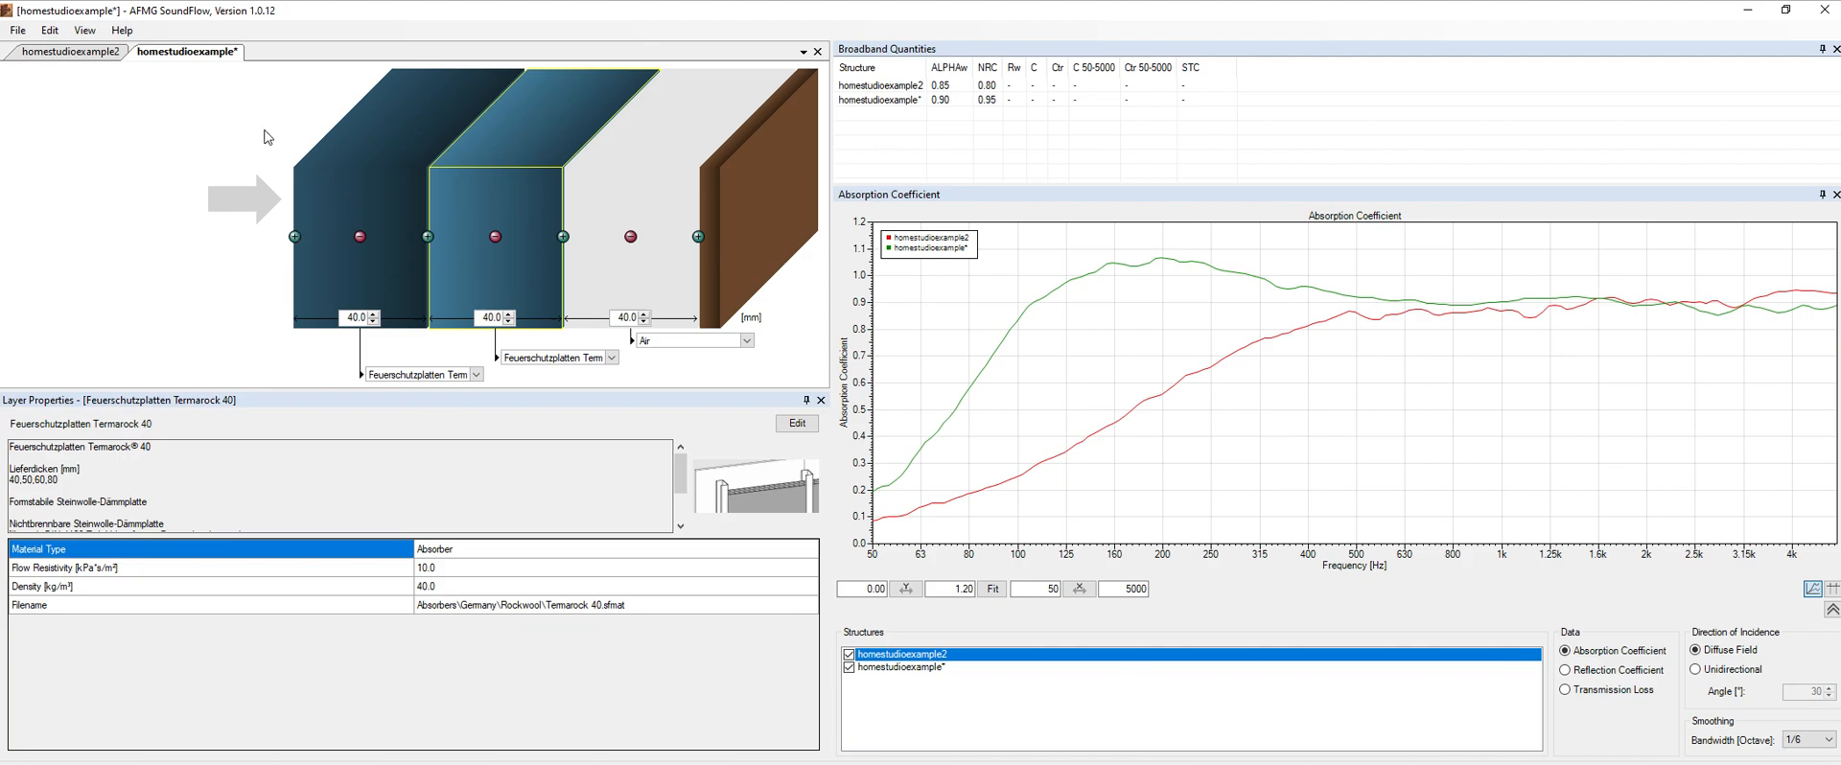
Save the two-density homestudioexample structure under the new name homestudioexample3.
click(17, 30)
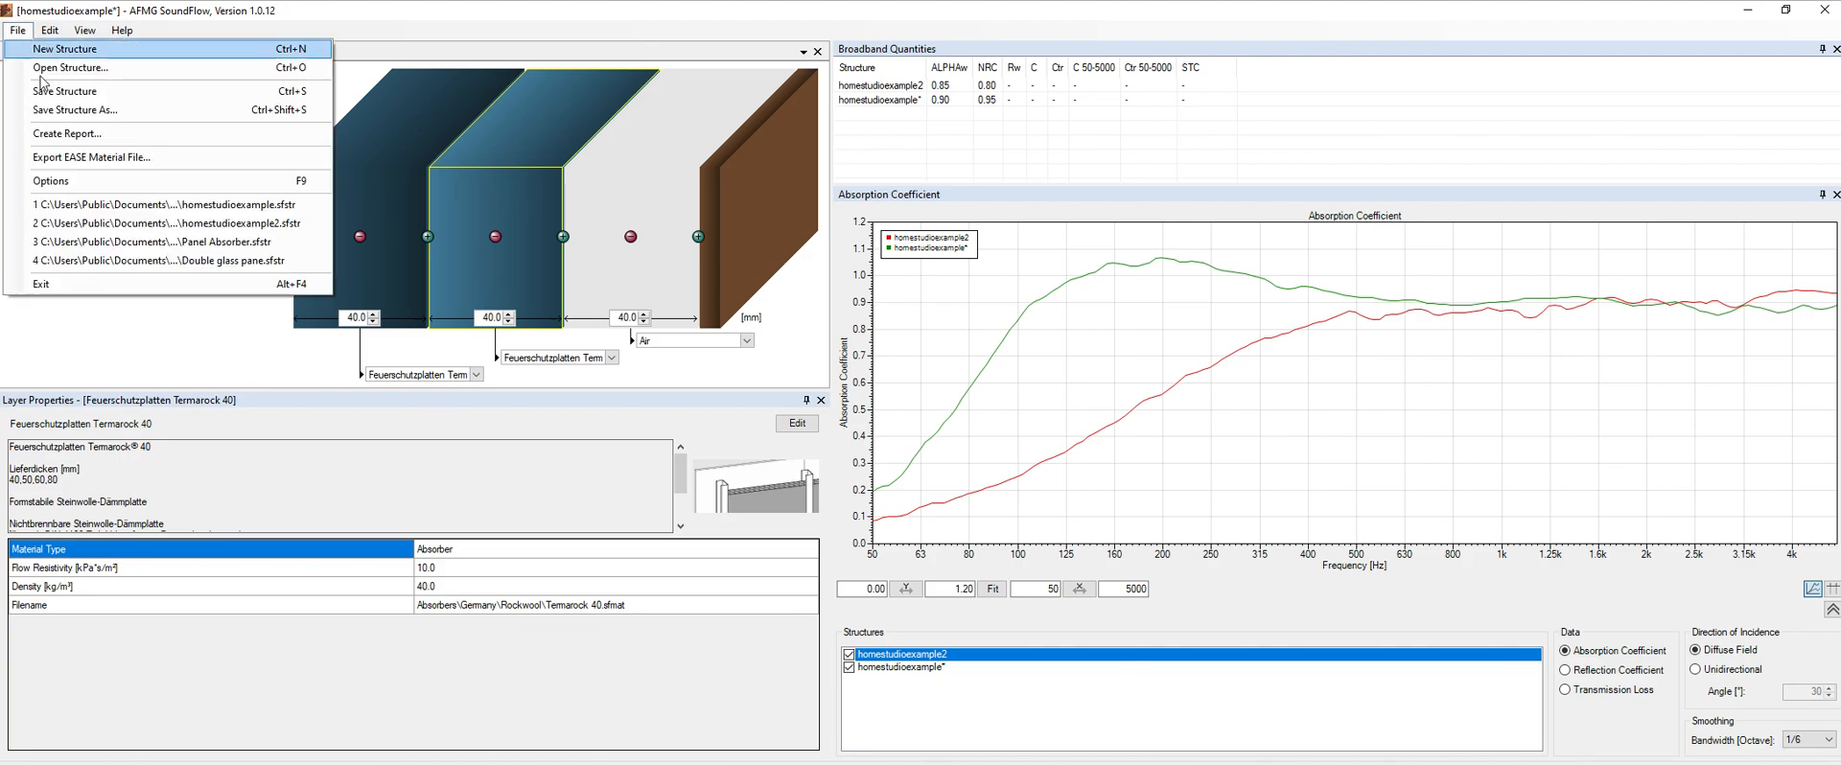
click(42, 111)
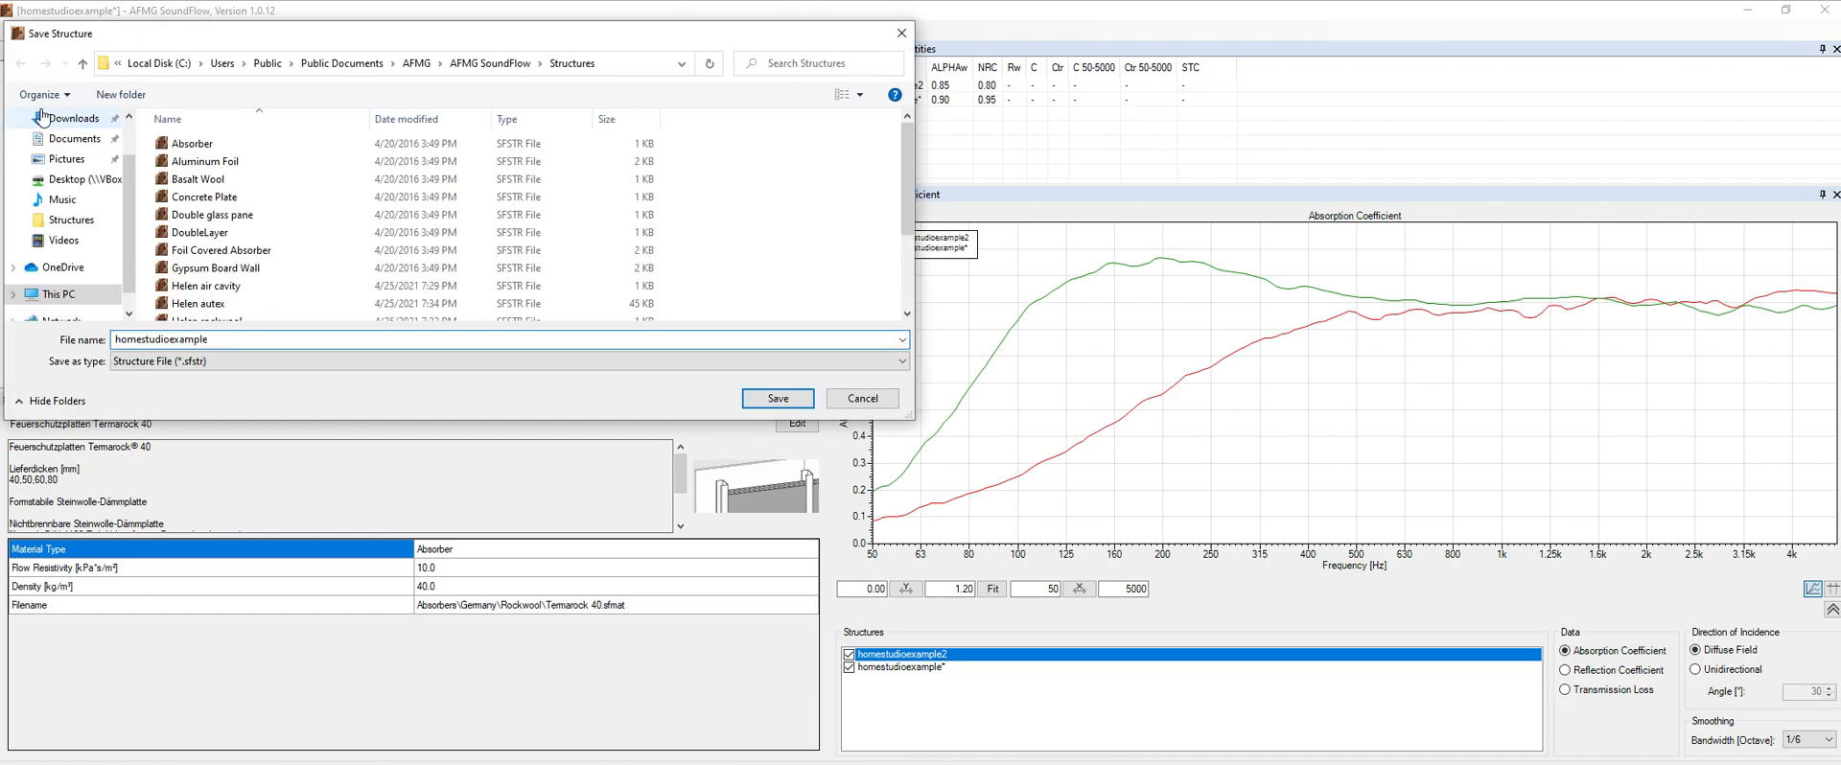
text(3)
key(Return)
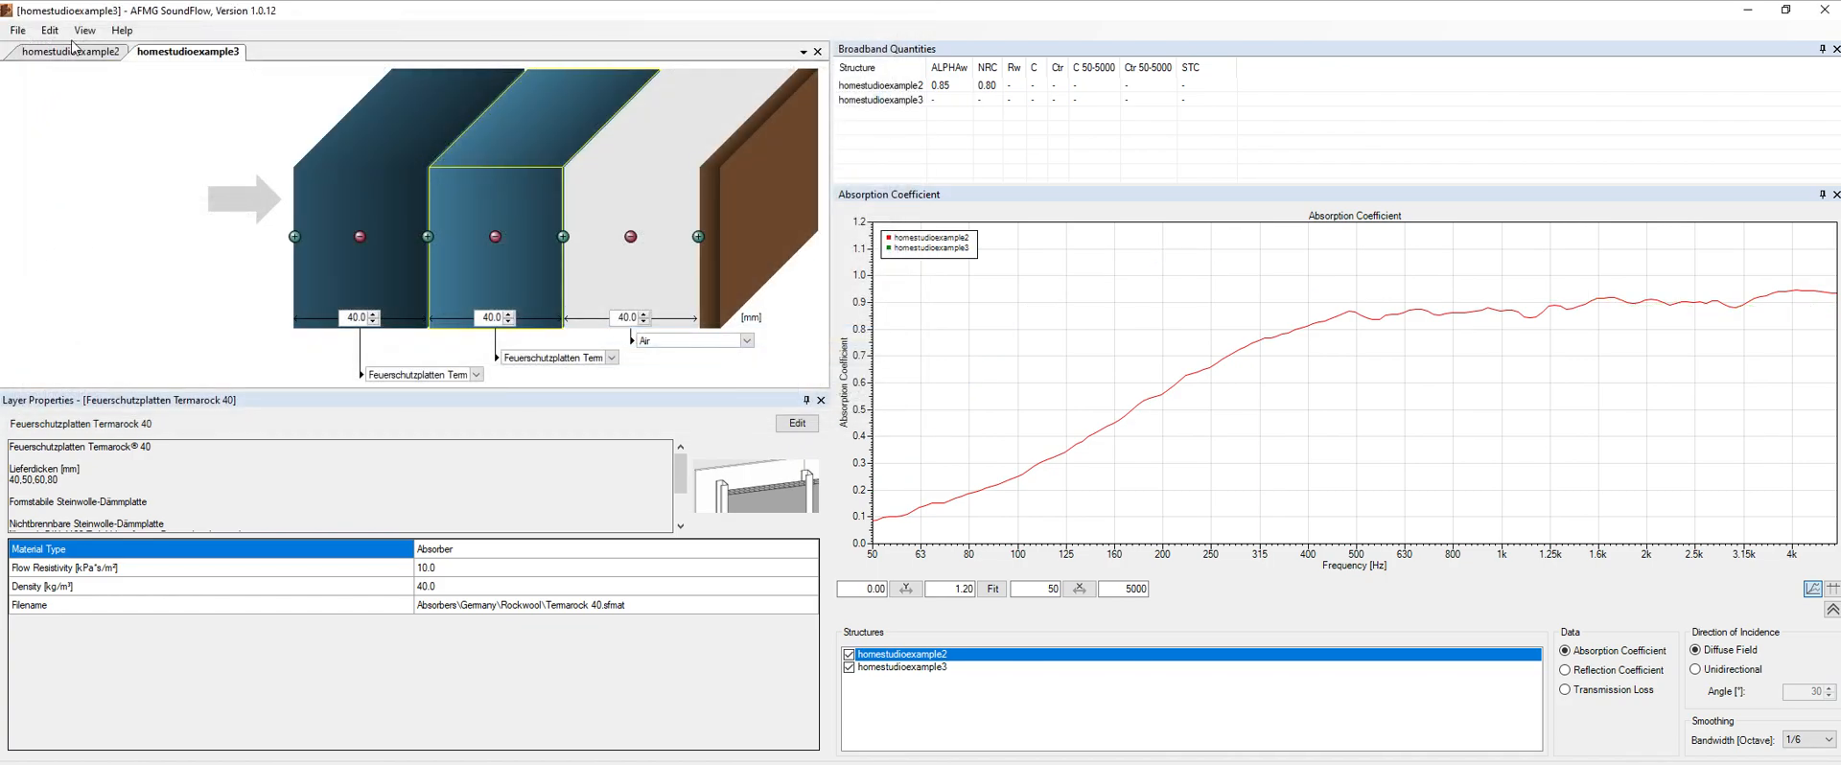
Reopen the saved single-layer homestudioexample structure so it is plotted alongside homestudioexample2 and homestudioexample3.
click(18, 30)
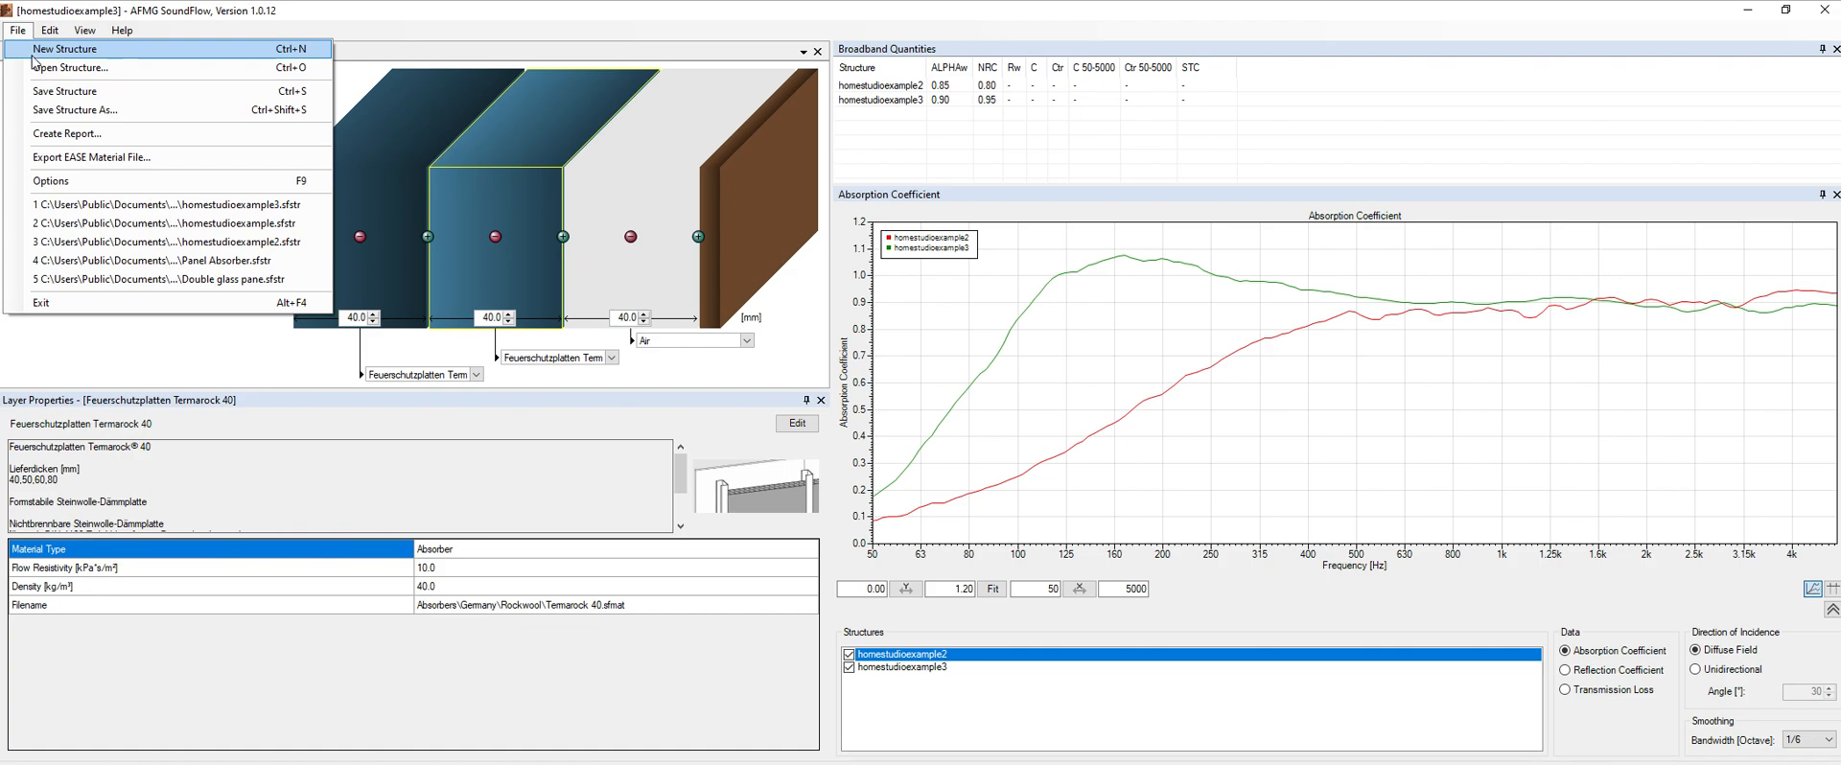
click(111, 205)
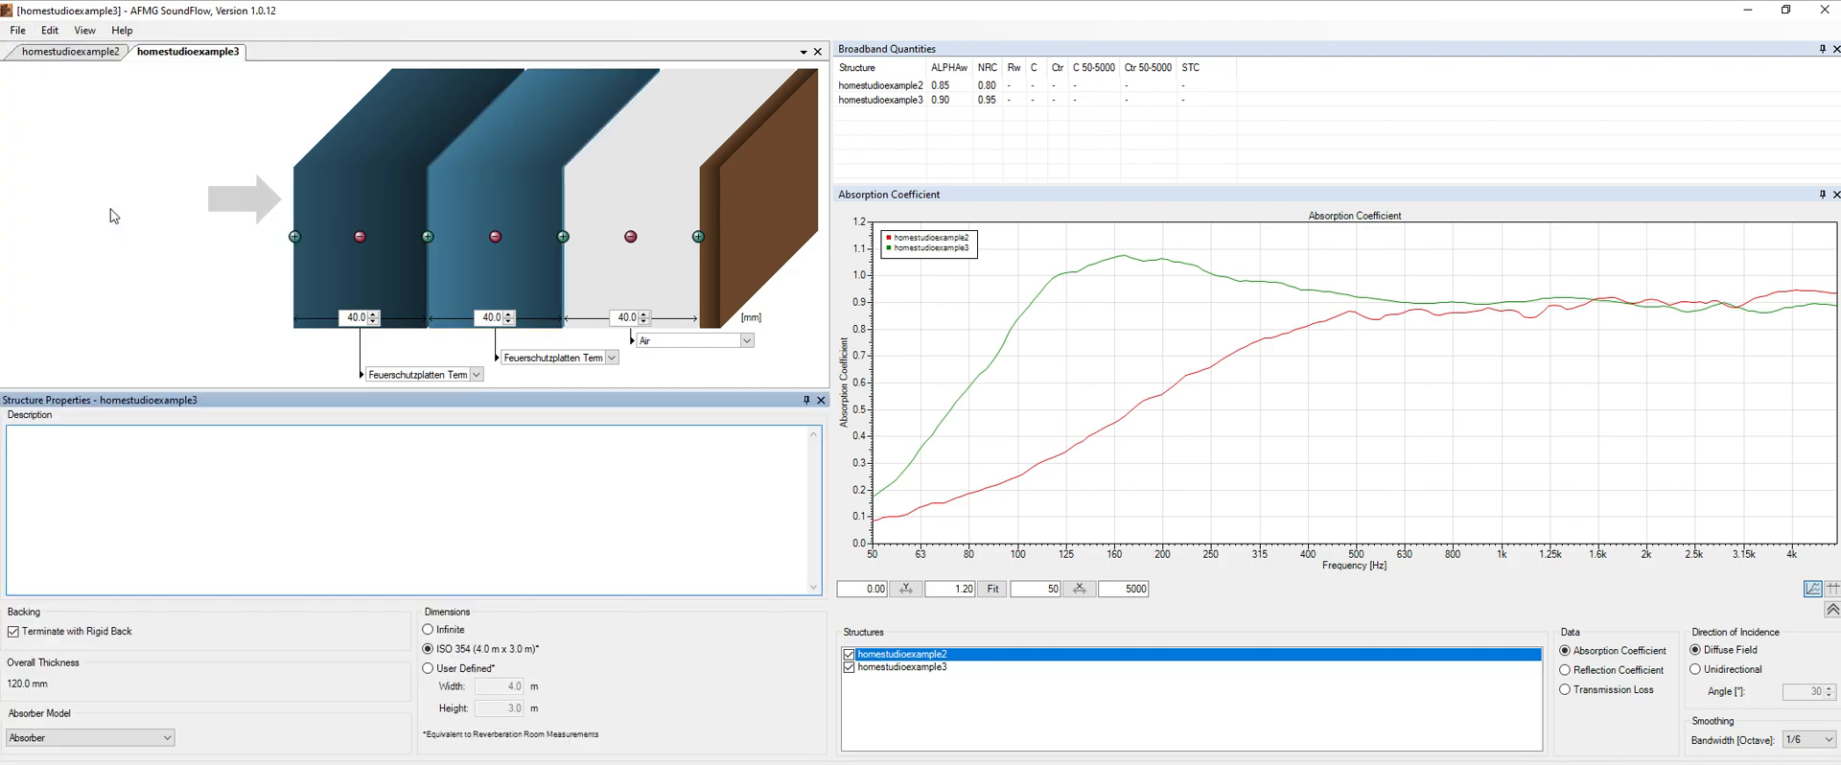
click(19, 31)
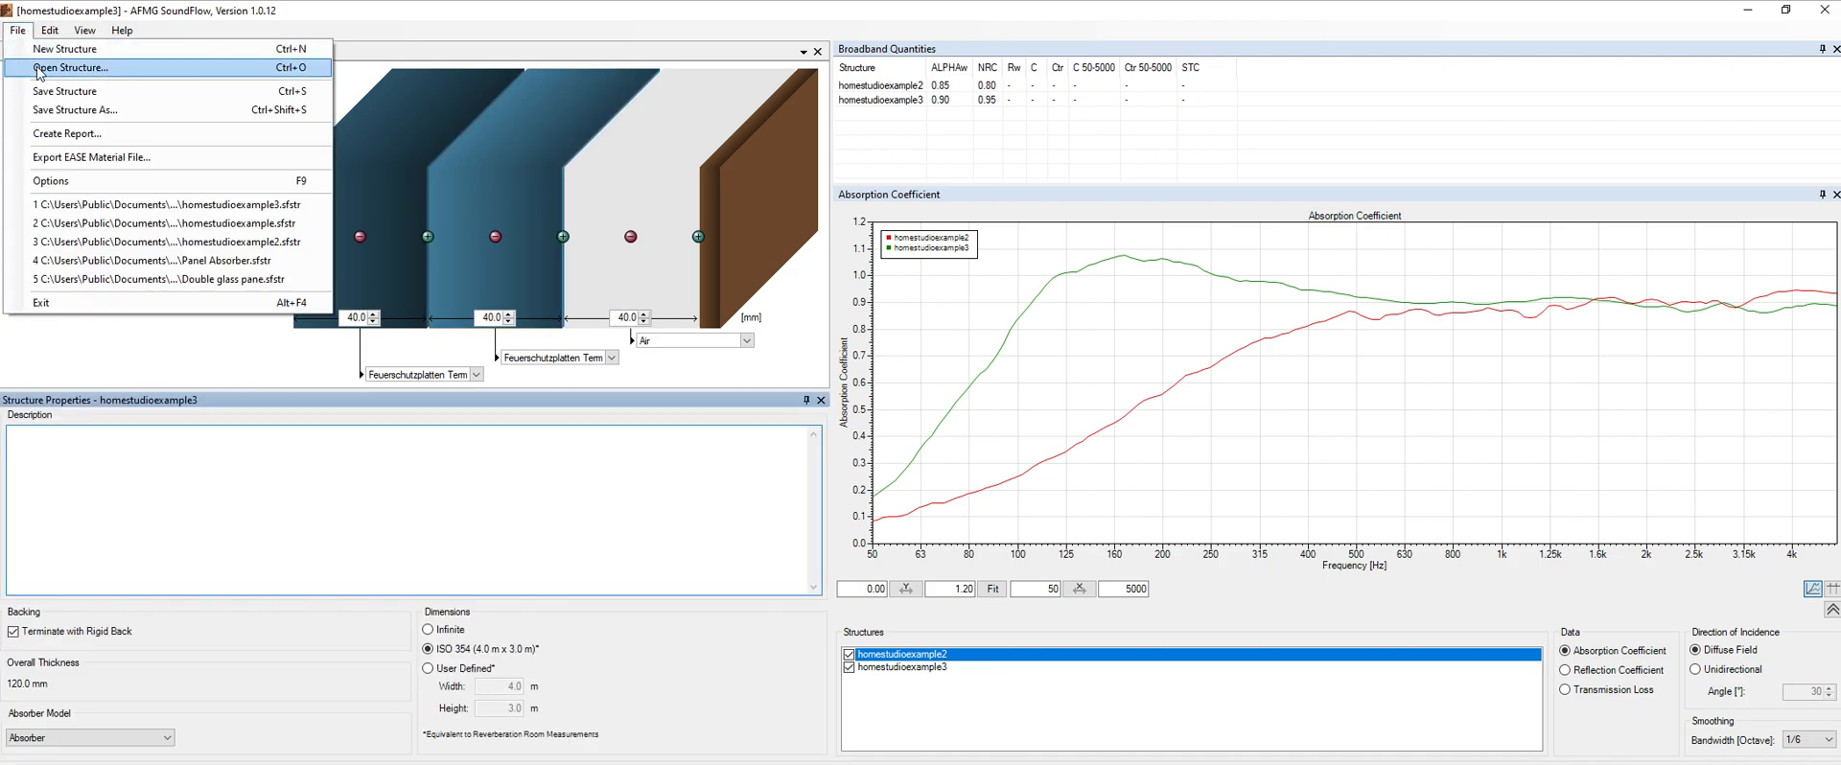
click(145, 223)
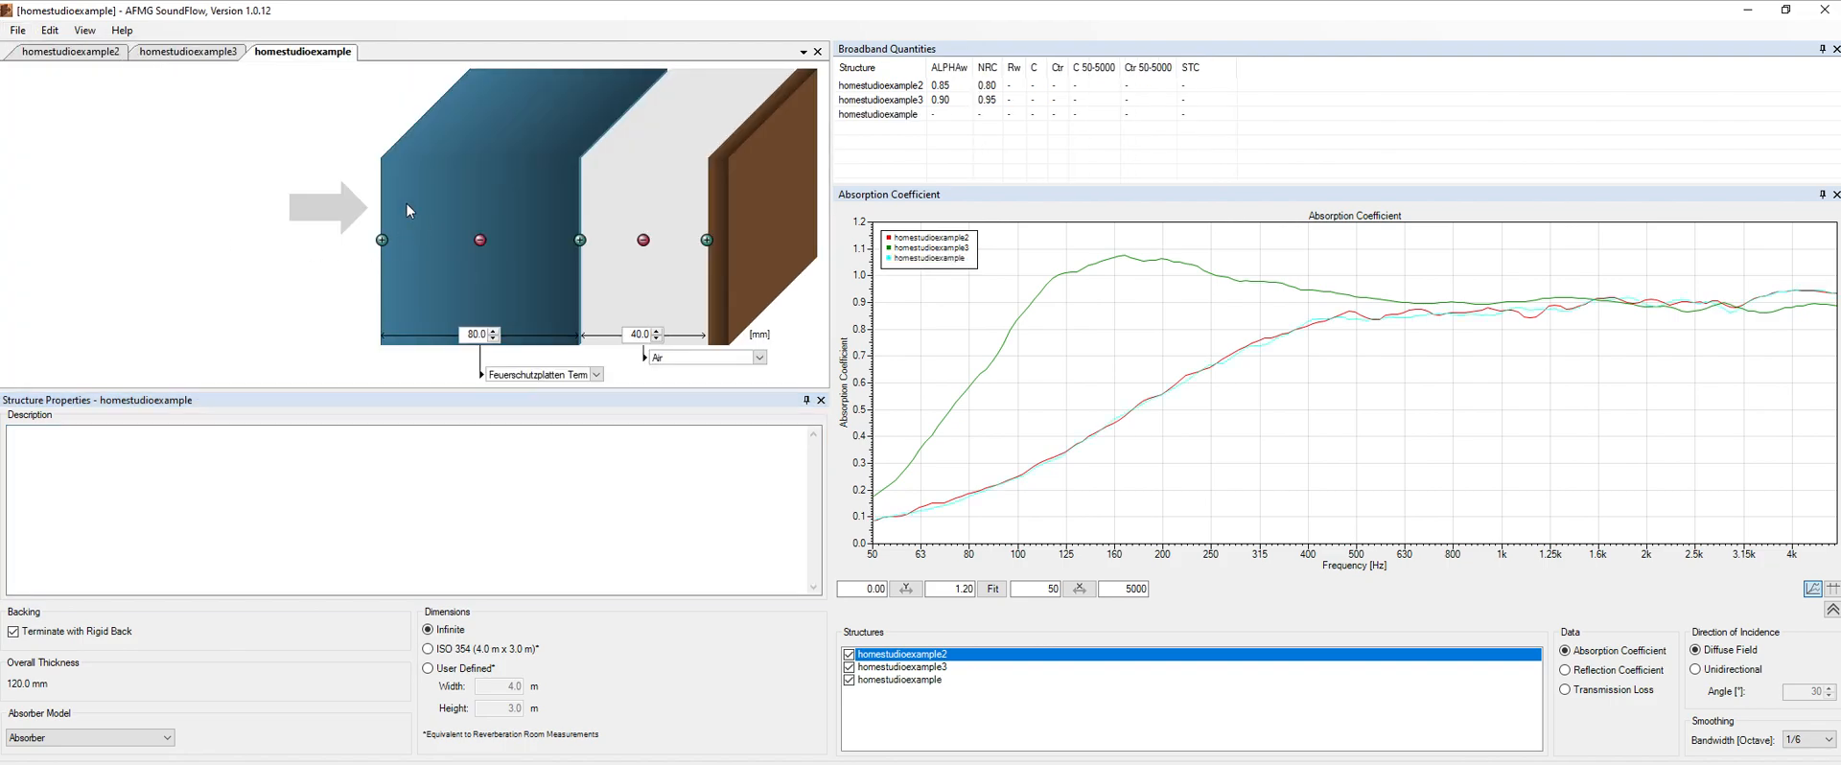
In homestudioexample3, set the front layer's material to Feuerschutzplatten Termarock 40 and the second layer's to Feuerschutzplatten Termarock 100.
click(206, 58)
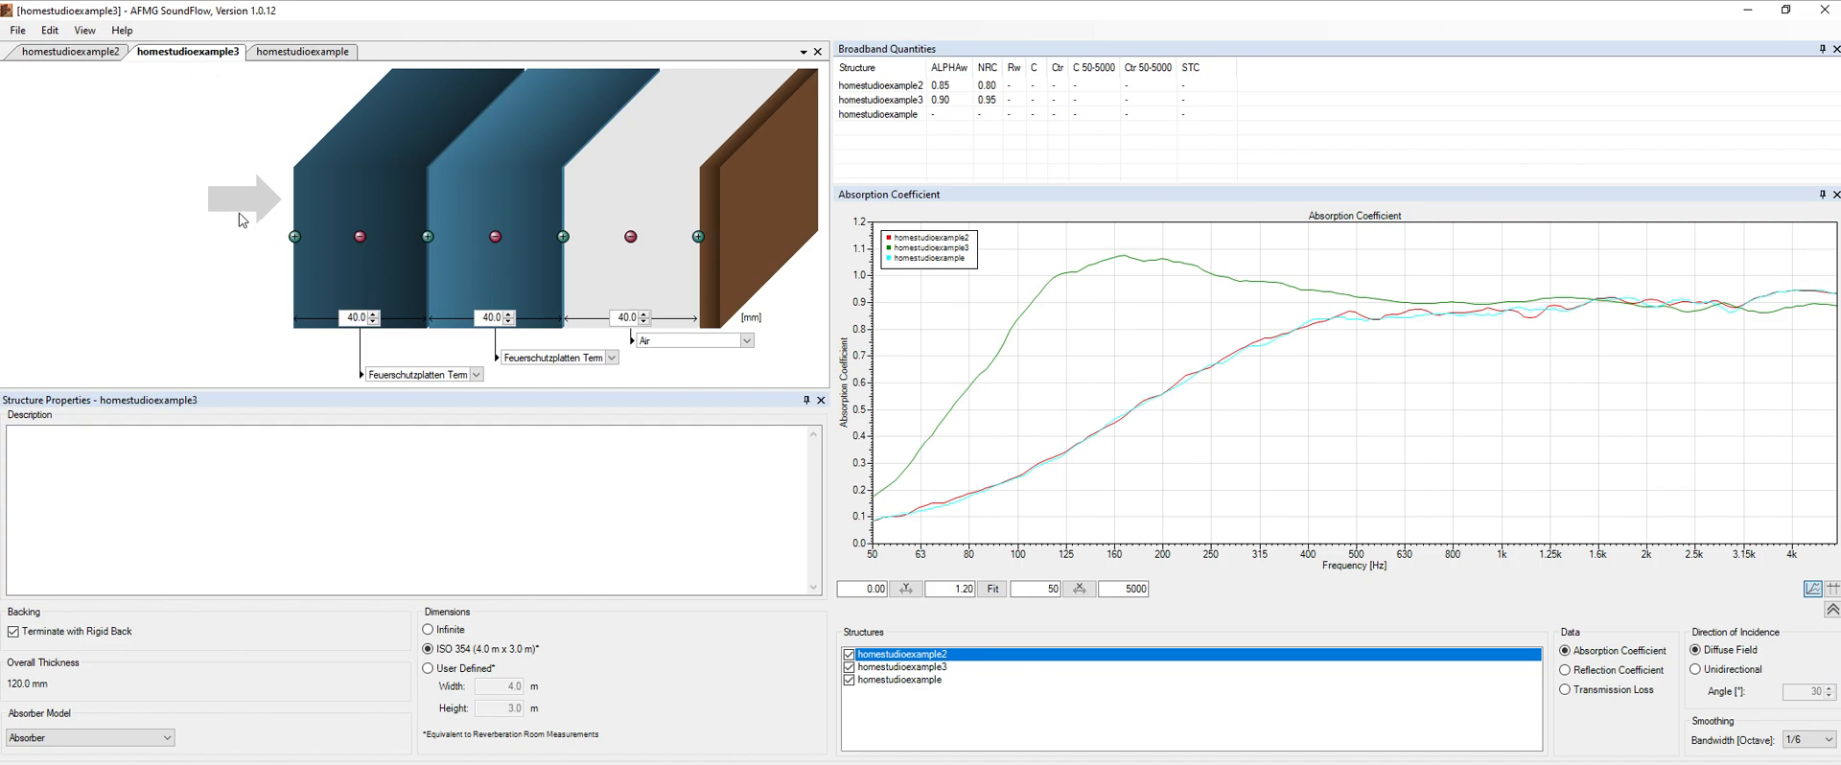
click(565, 358)
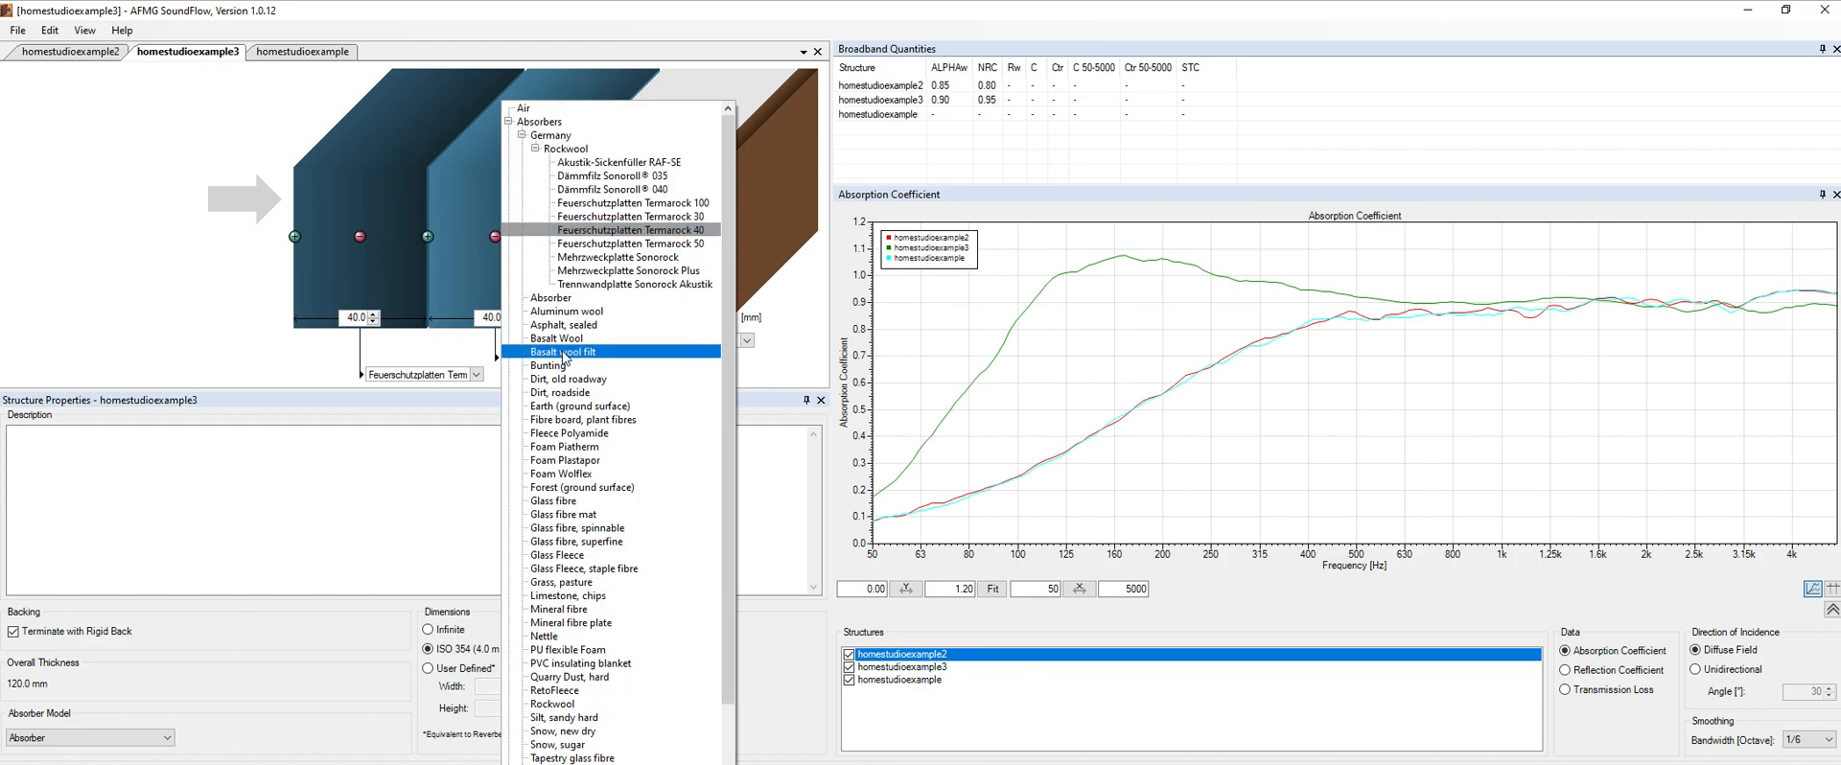
click(452, 372)
click(475, 374)
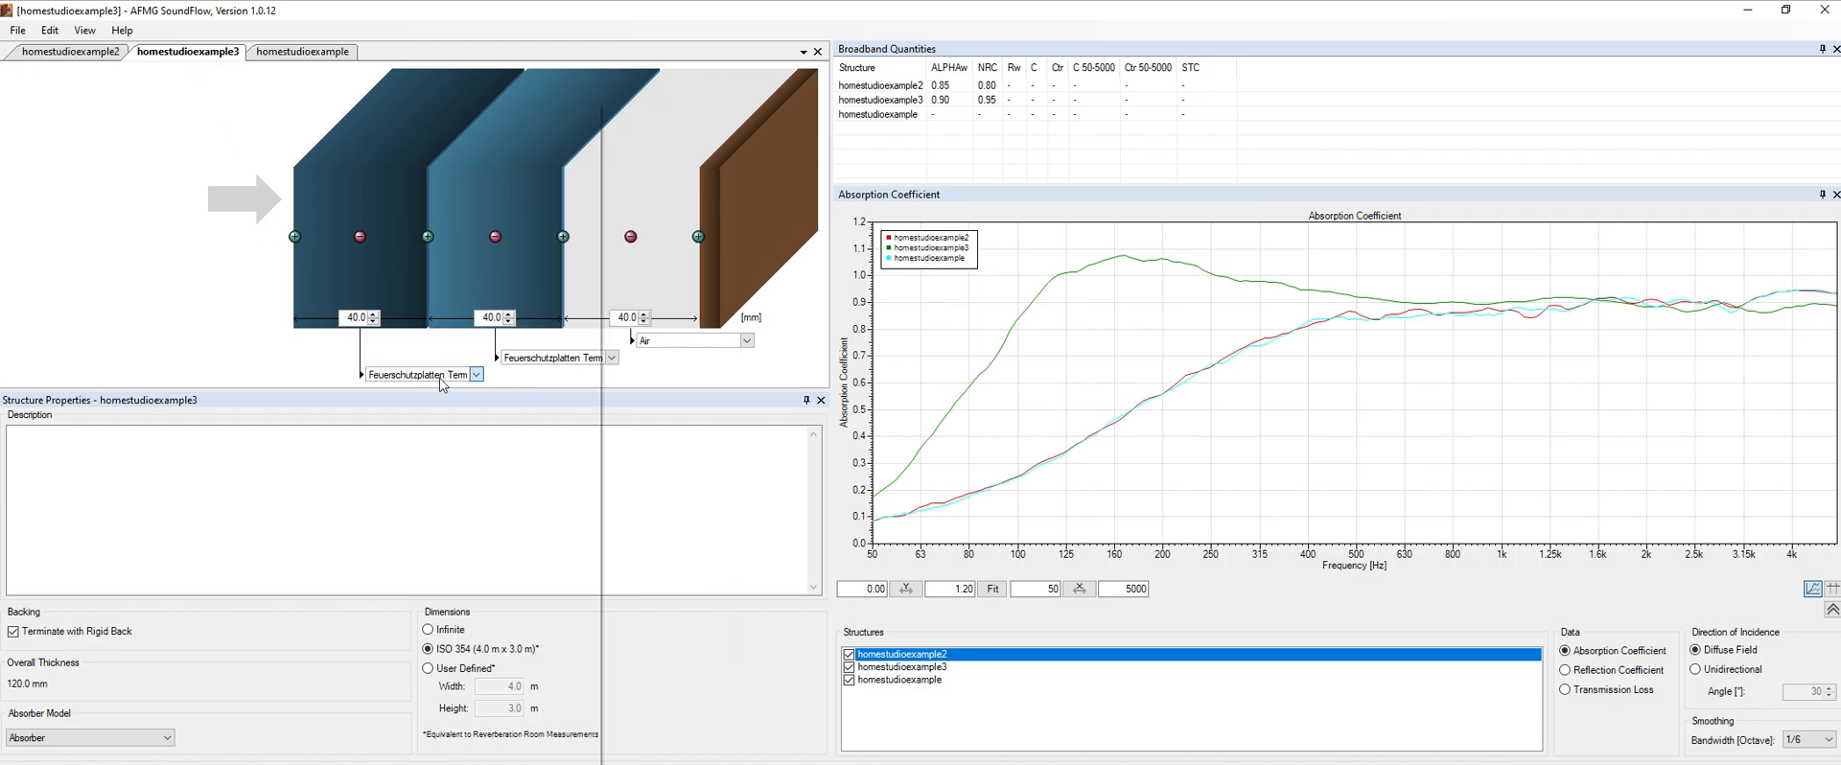
click(484, 202)
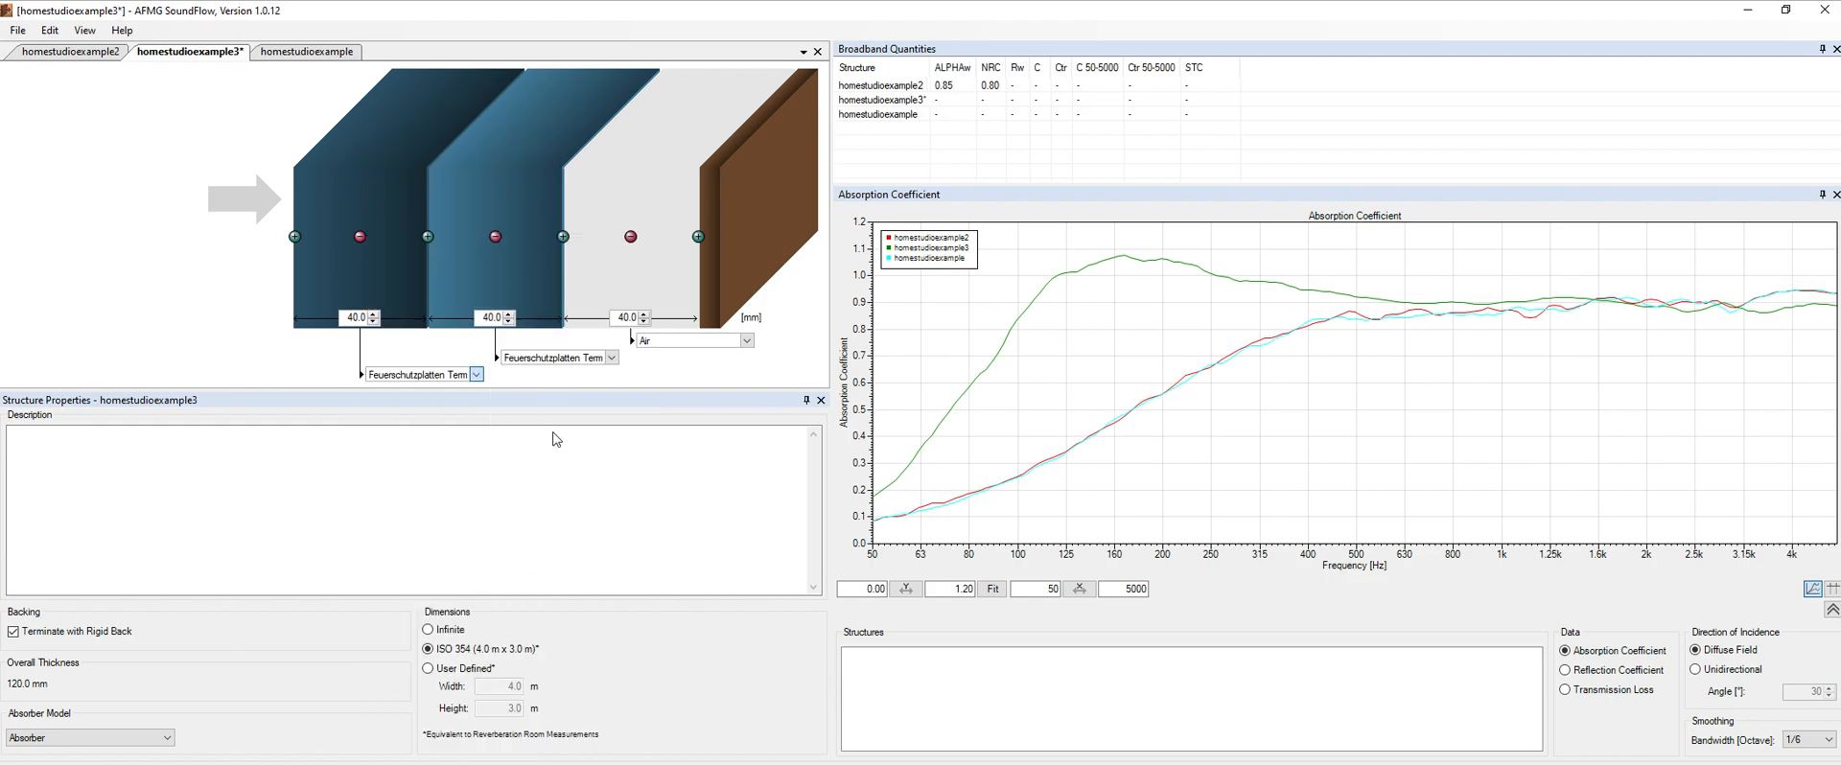
click(556, 357)
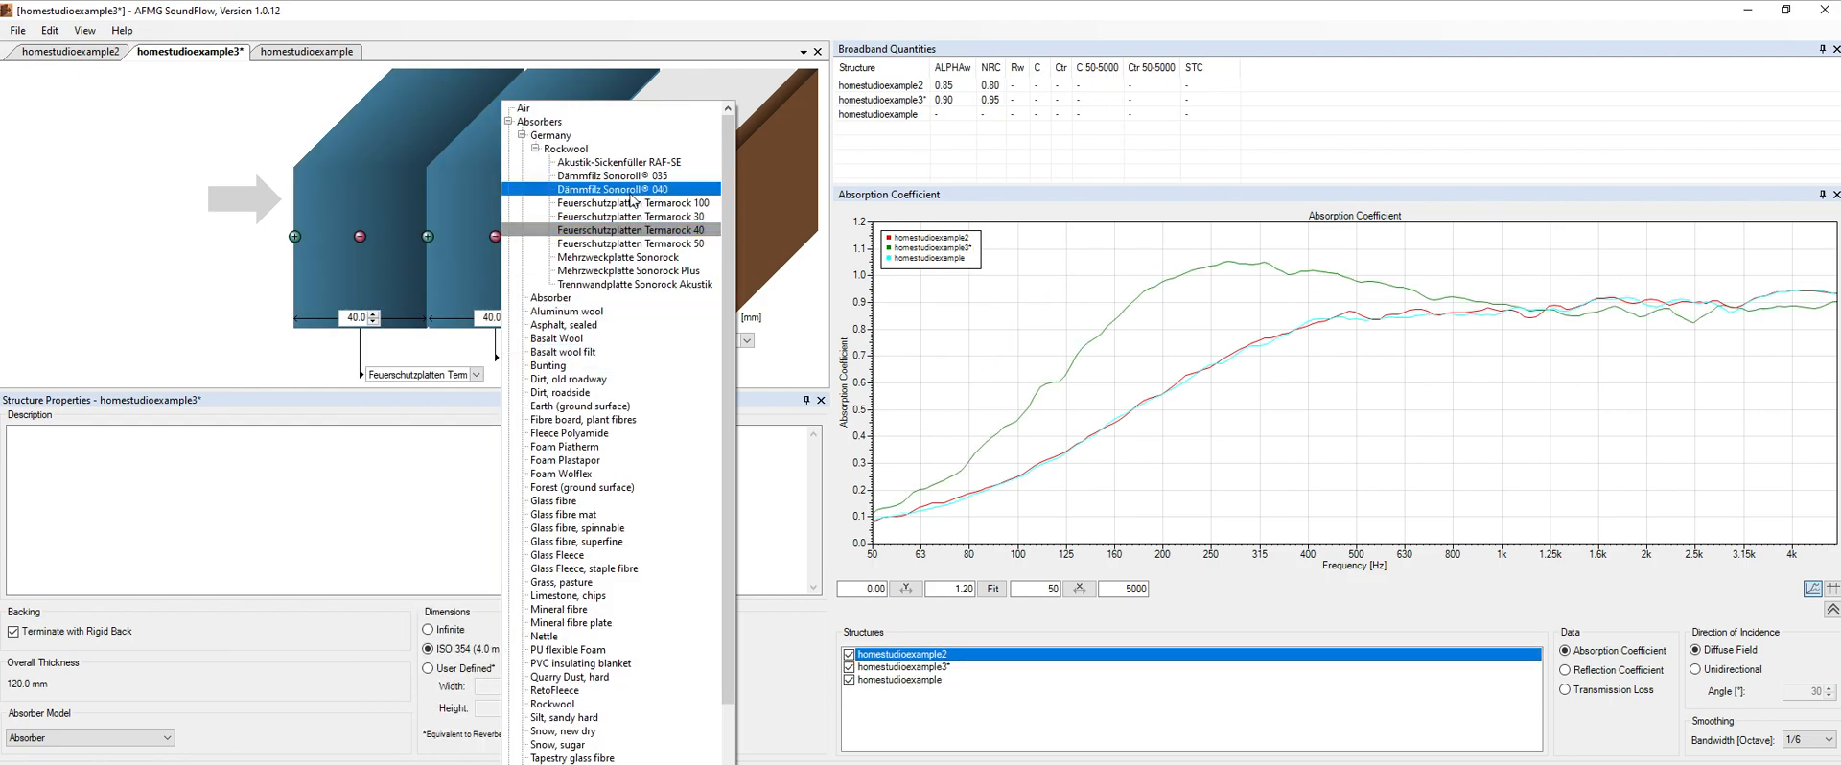
click(629, 203)
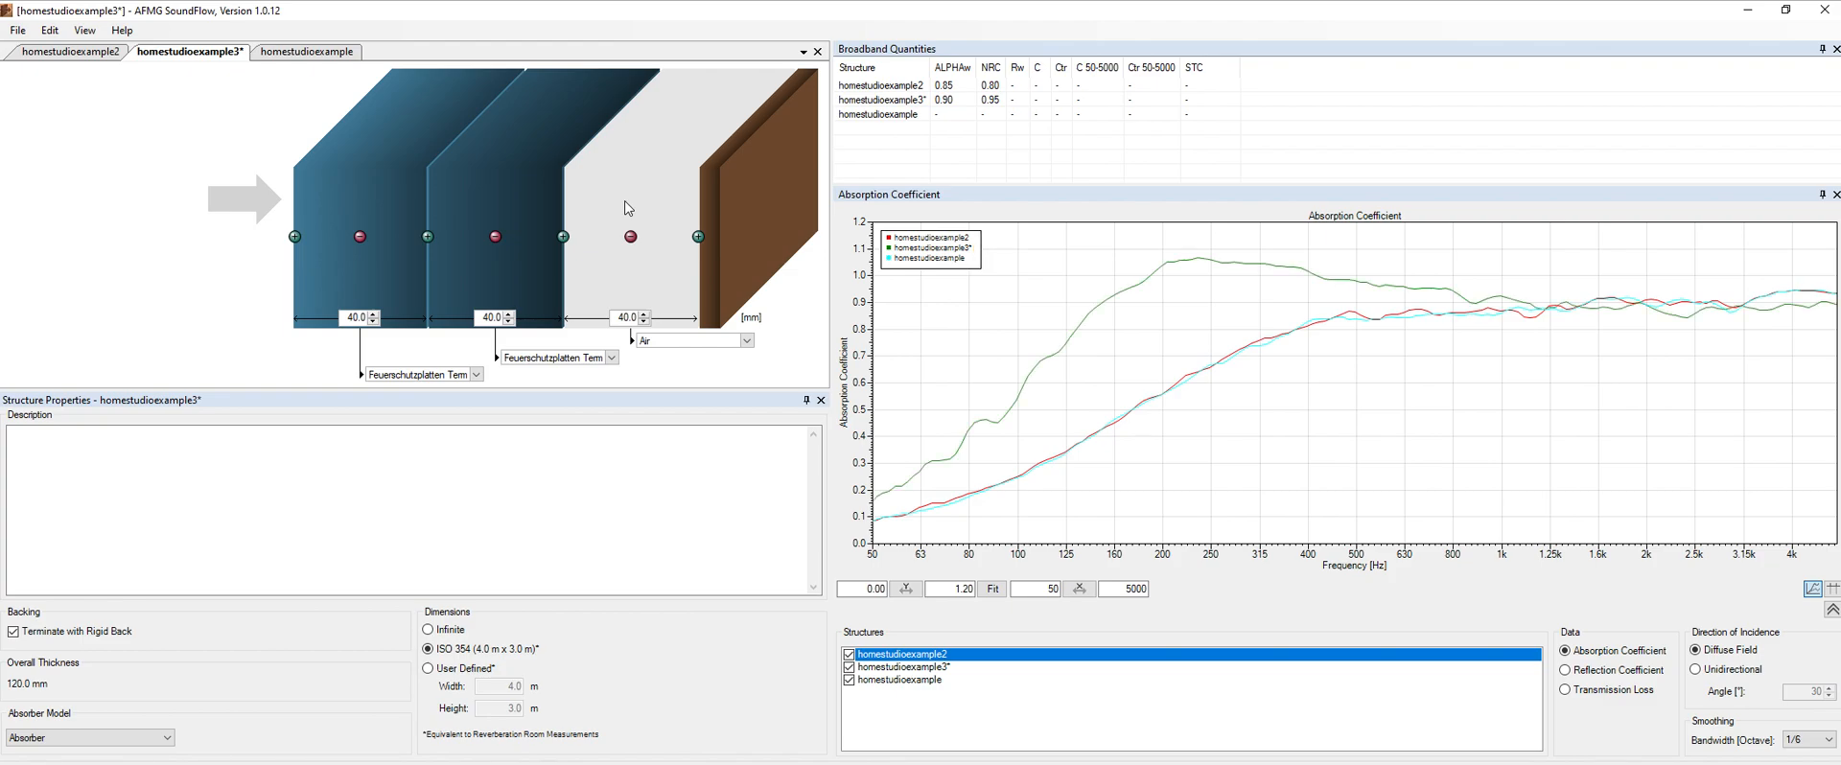
View the homestudioexample2 structure, and inspect the material properties of both rockwool layers in homestudioexample3.
click(83, 54)
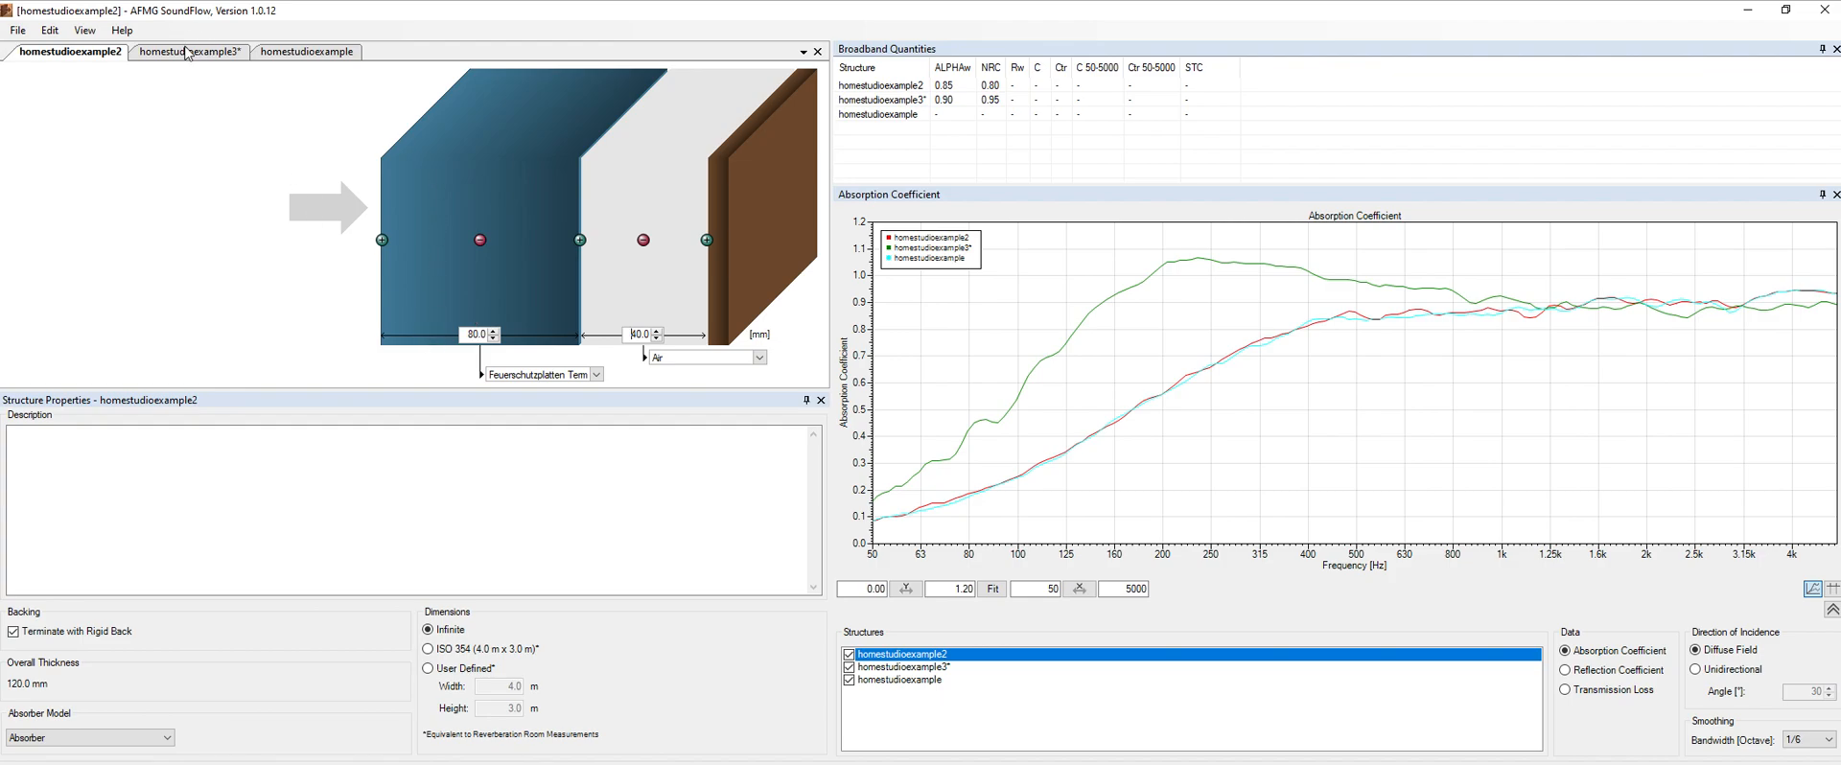
click(188, 51)
click(411, 244)
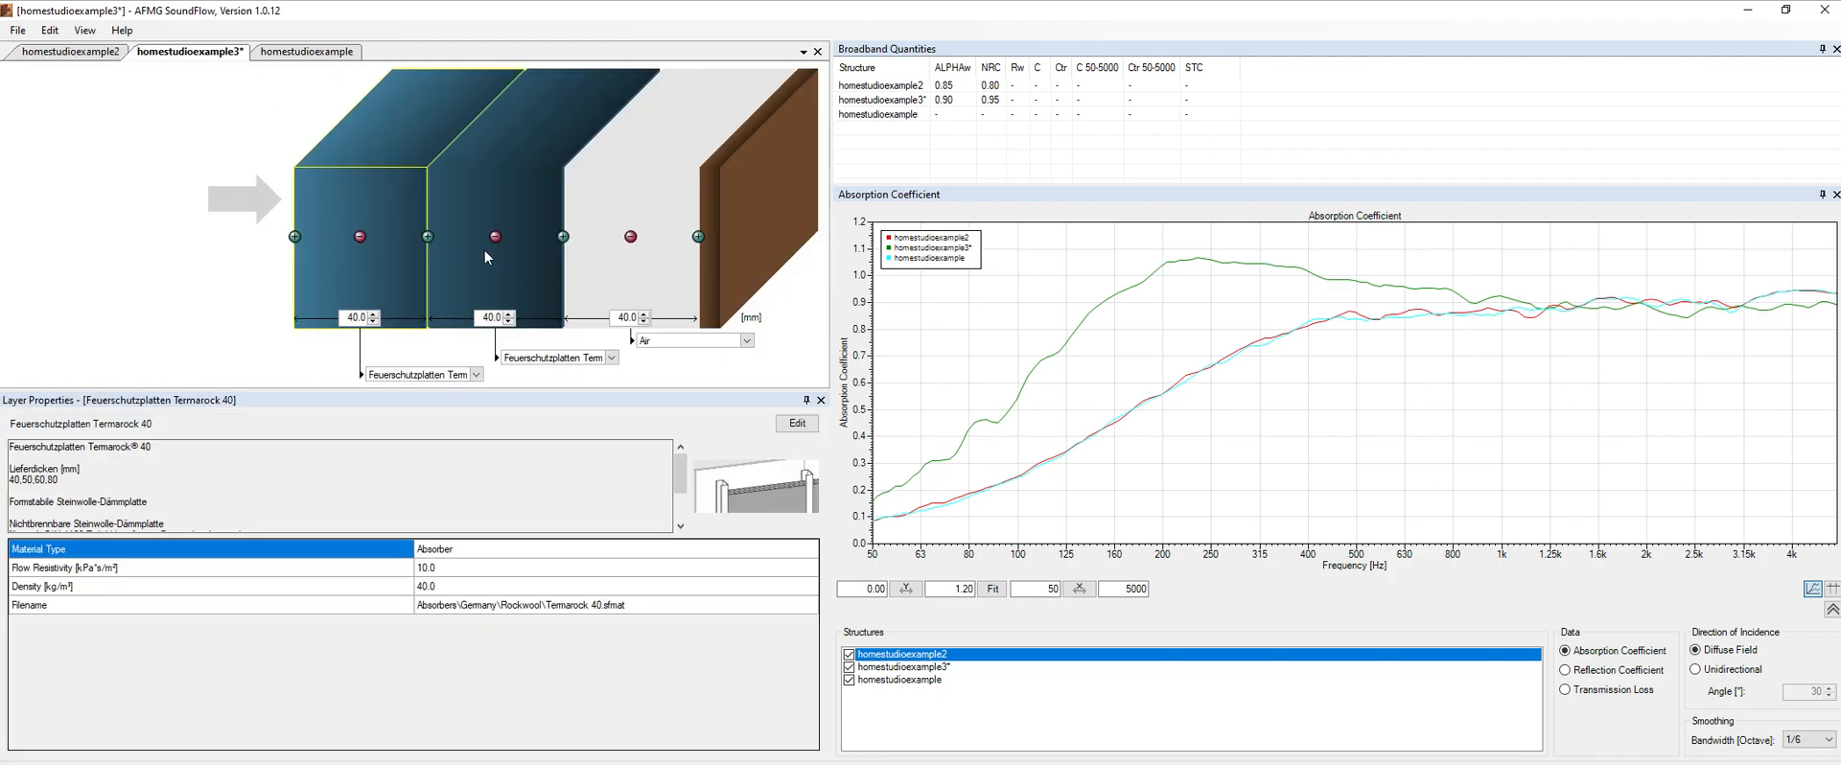
click(485, 255)
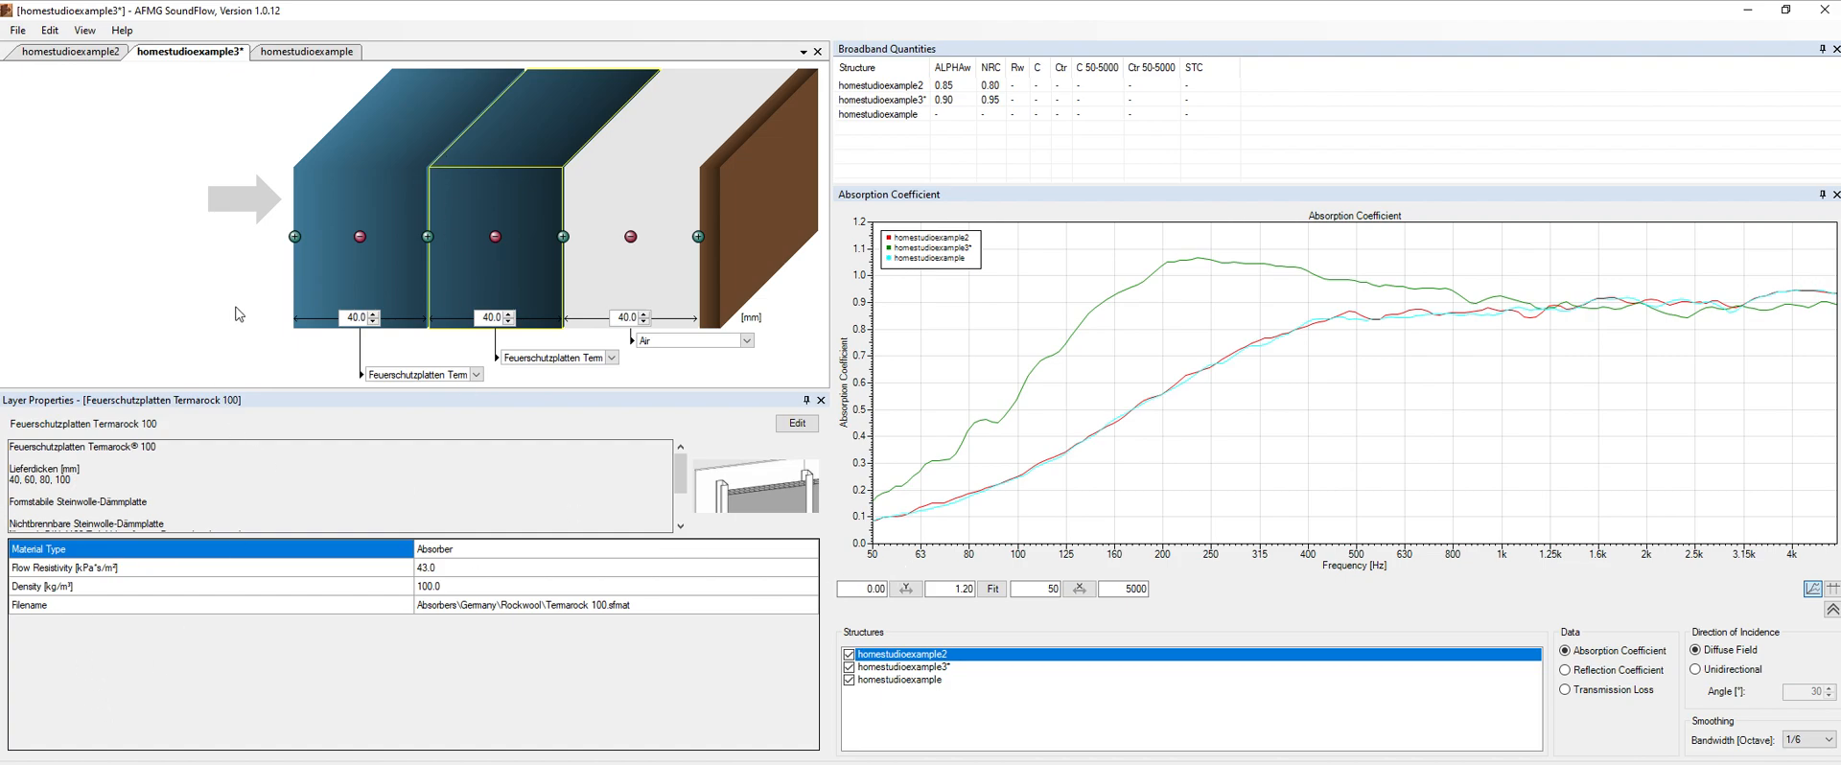
Compare the layer build-ups of homestudioexample, homestudioexample2 and homestudioexample3 against their absorption curves.
click(294, 50)
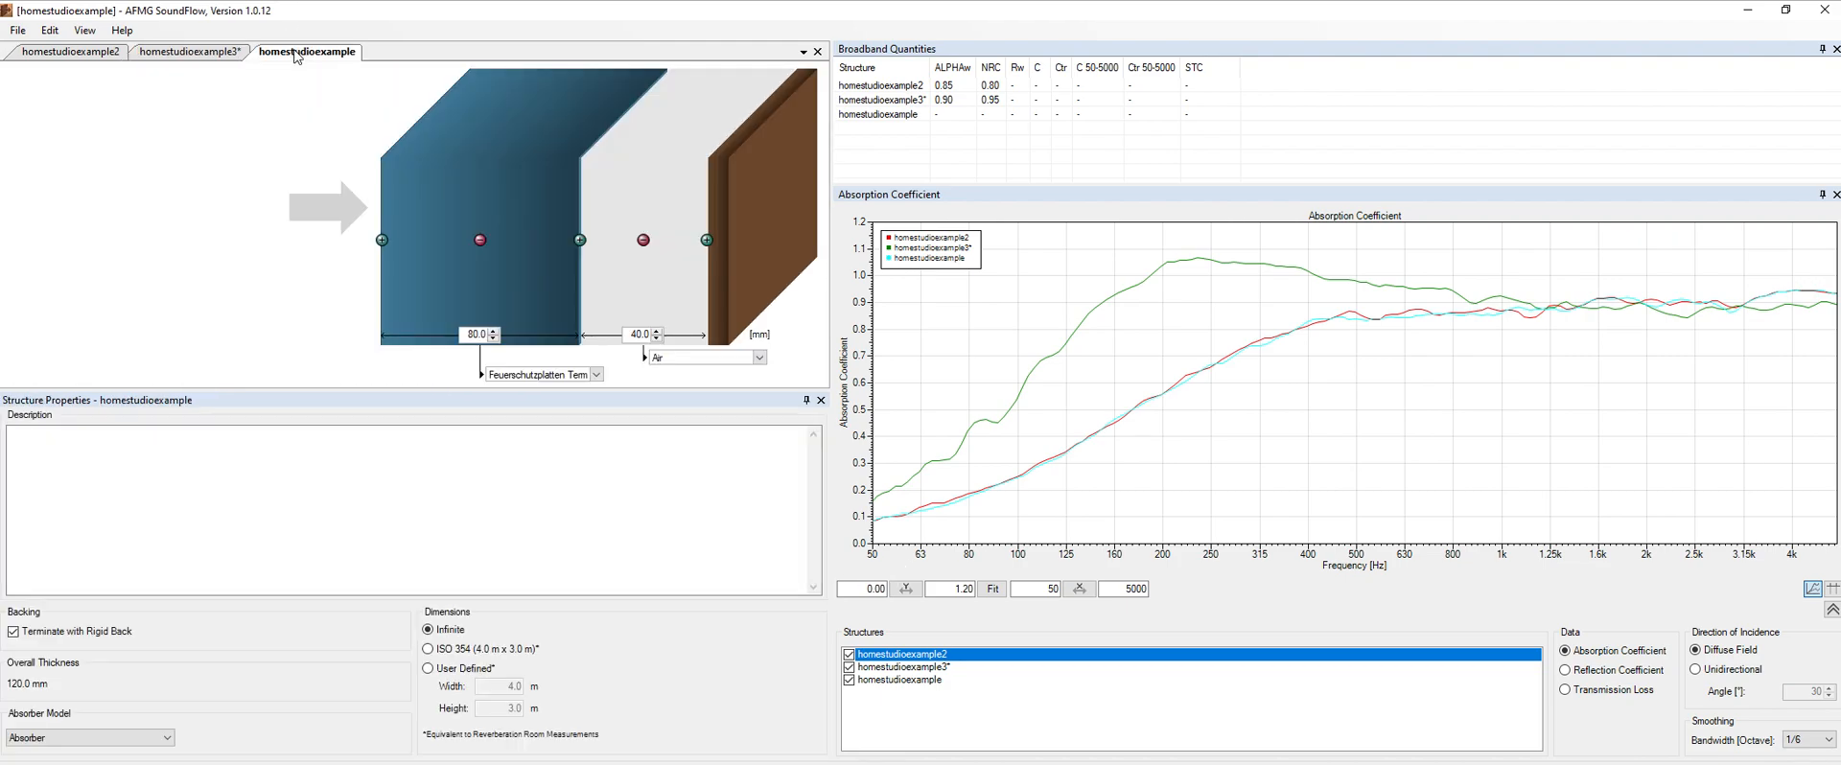
click(156, 54)
click(67, 53)
click(212, 54)
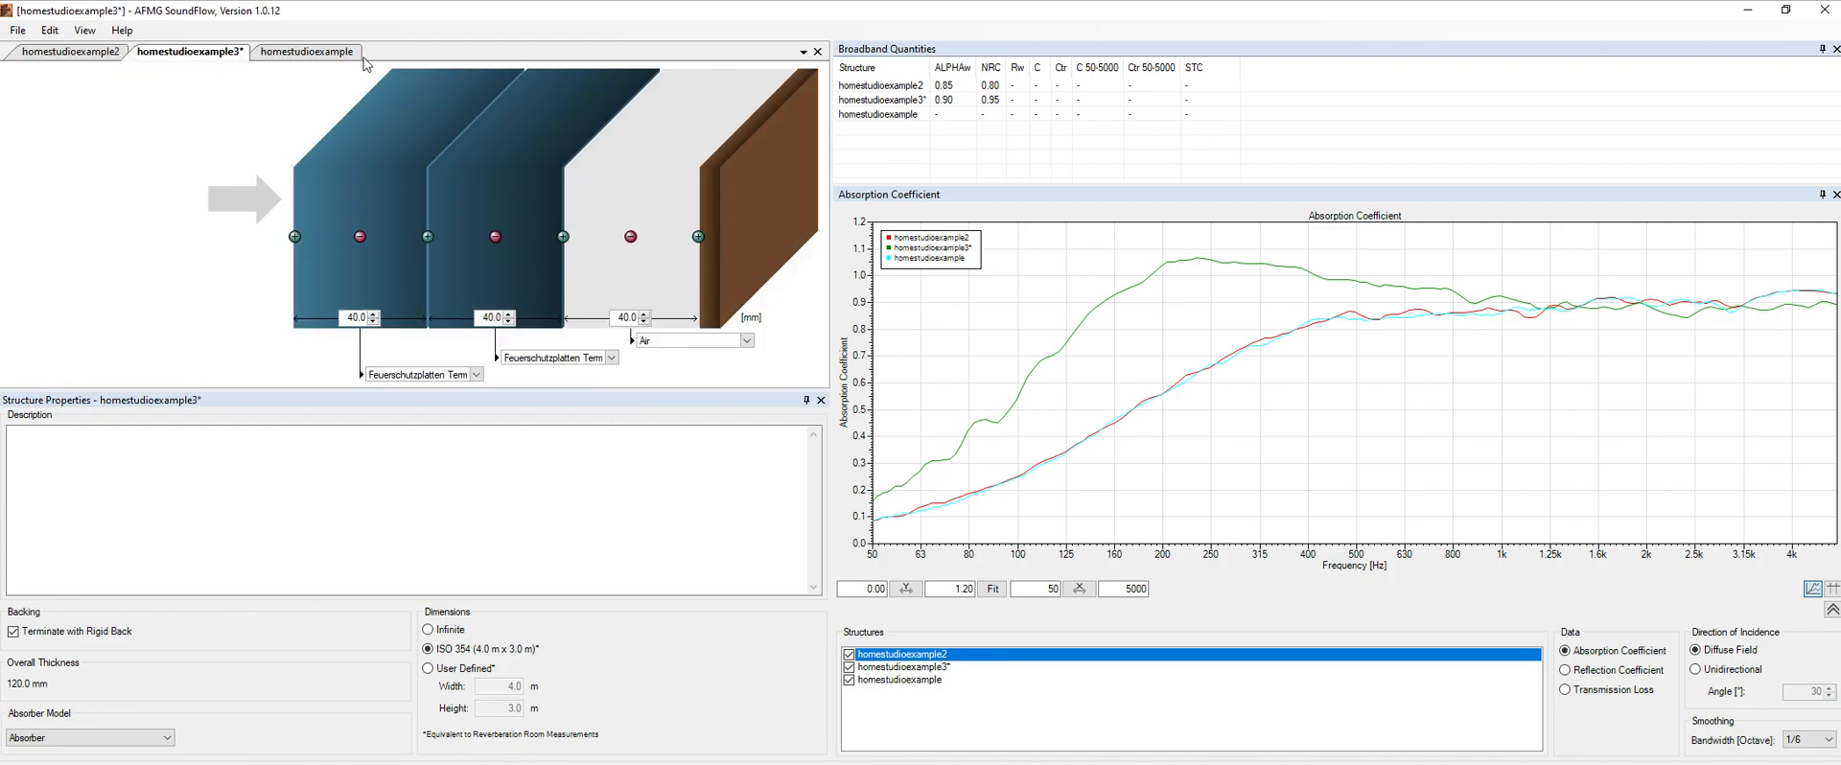
click(336, 56)
click(197, 57)
Save the modified homestudioexample3 structure as homestudioexample, replacing the existing file.
click(19, 28)
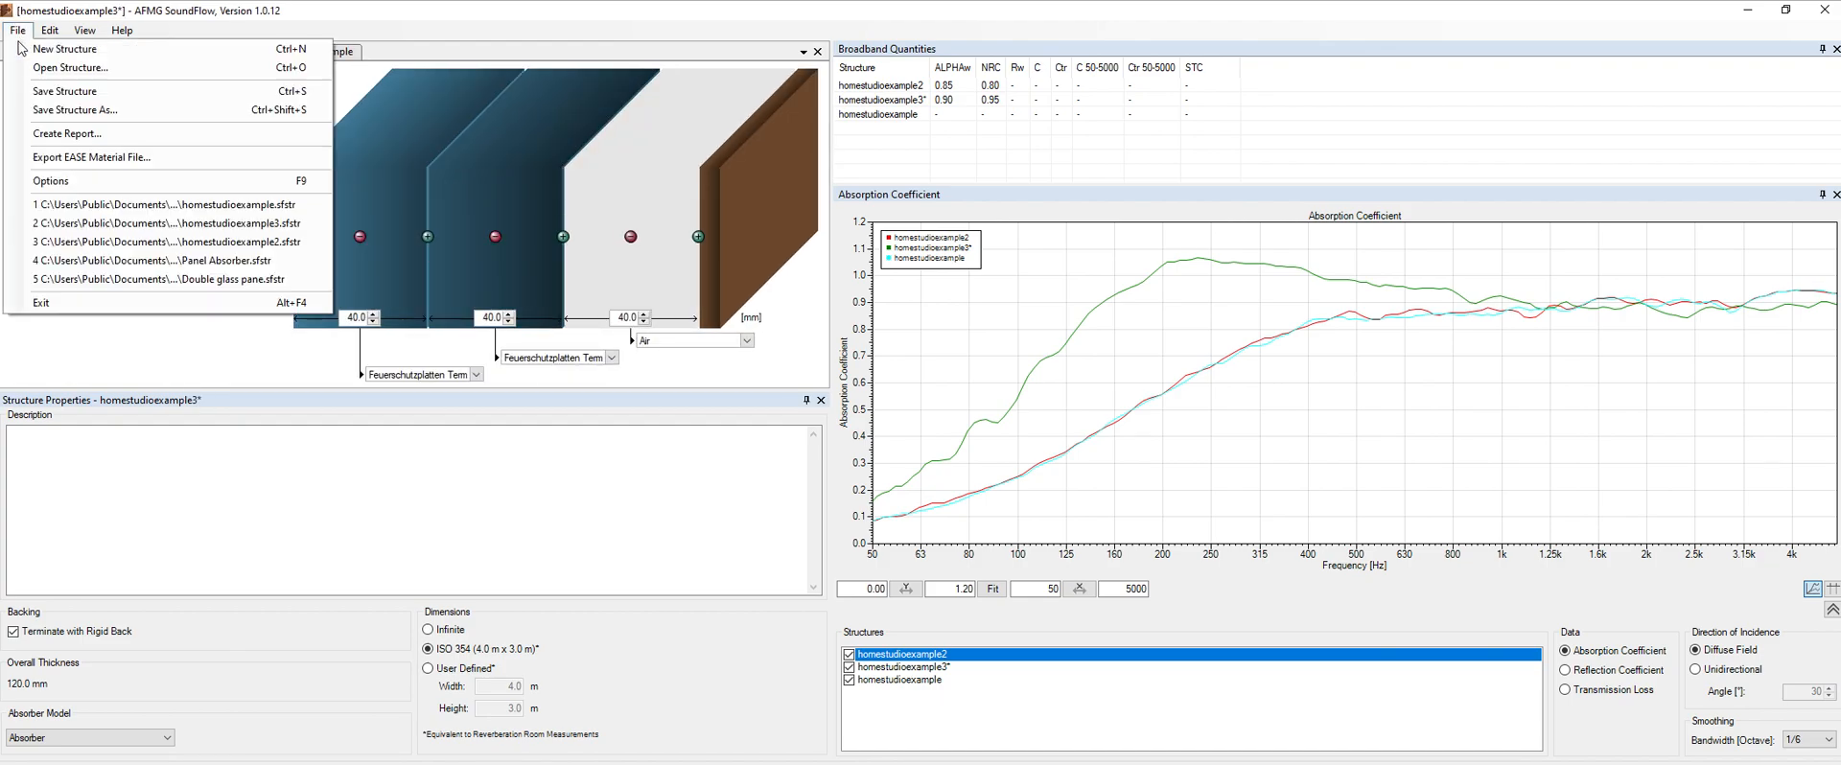
click(37, 121)
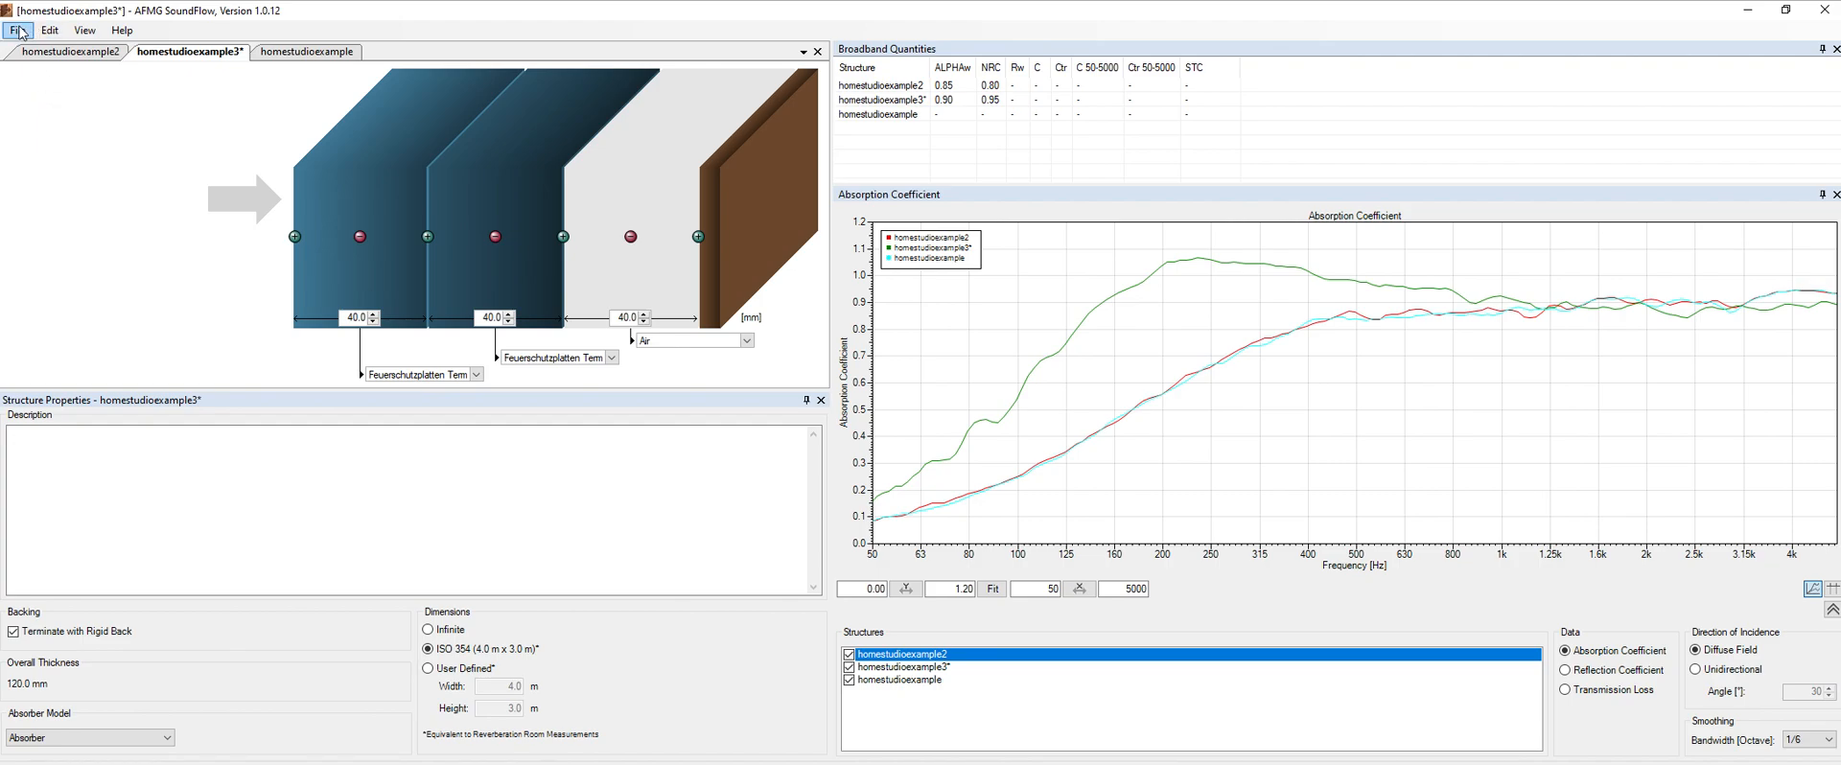
click(18, 30)
key(ctrl+s)
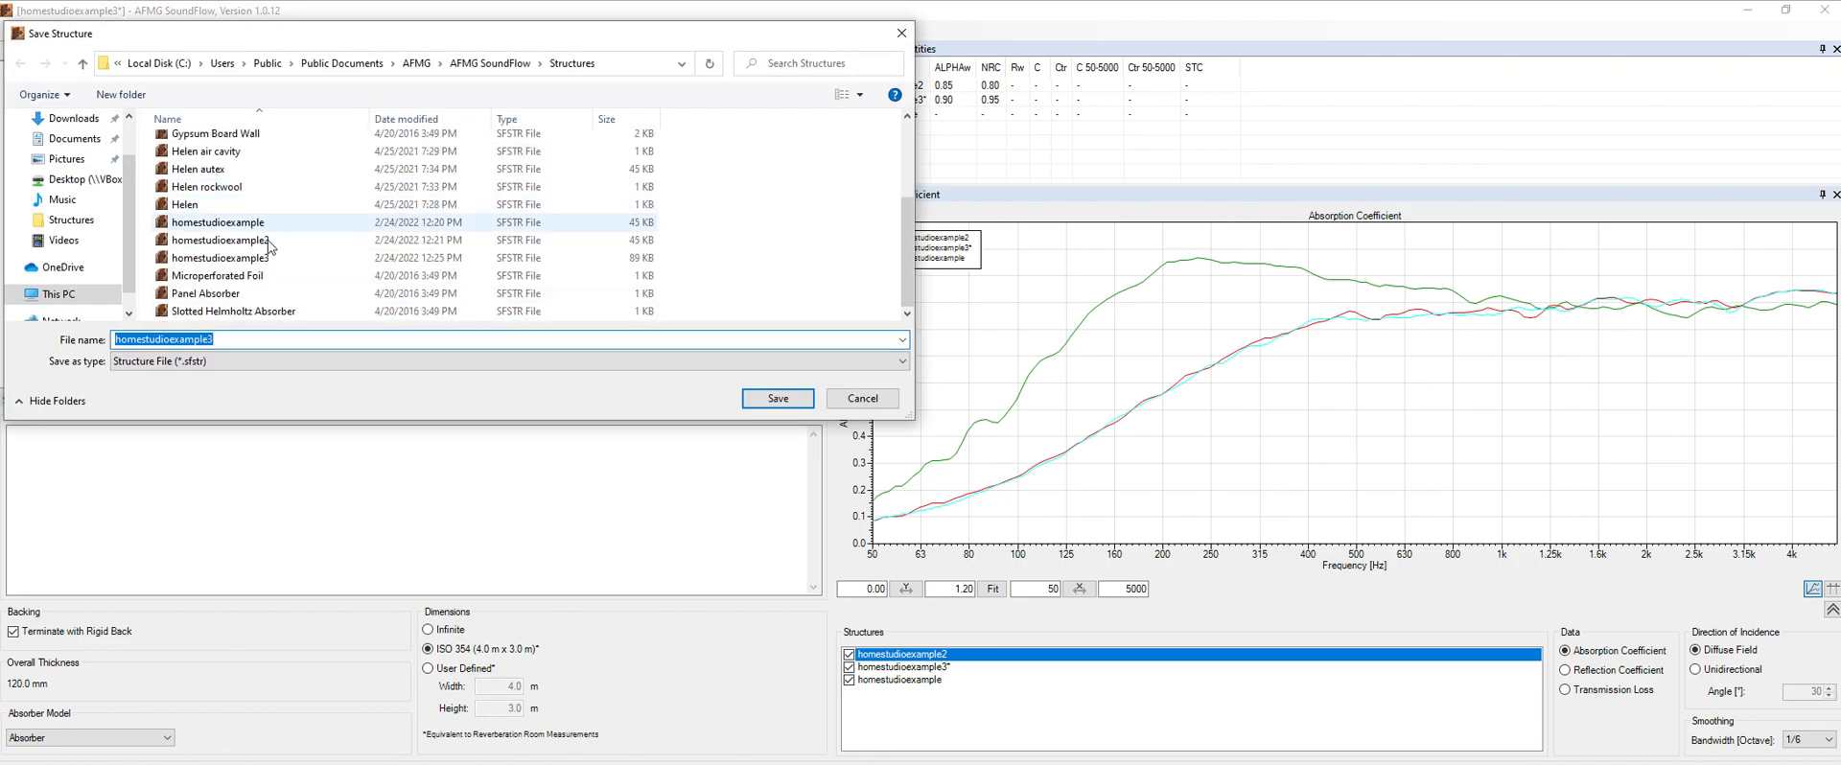
click(237, 207)
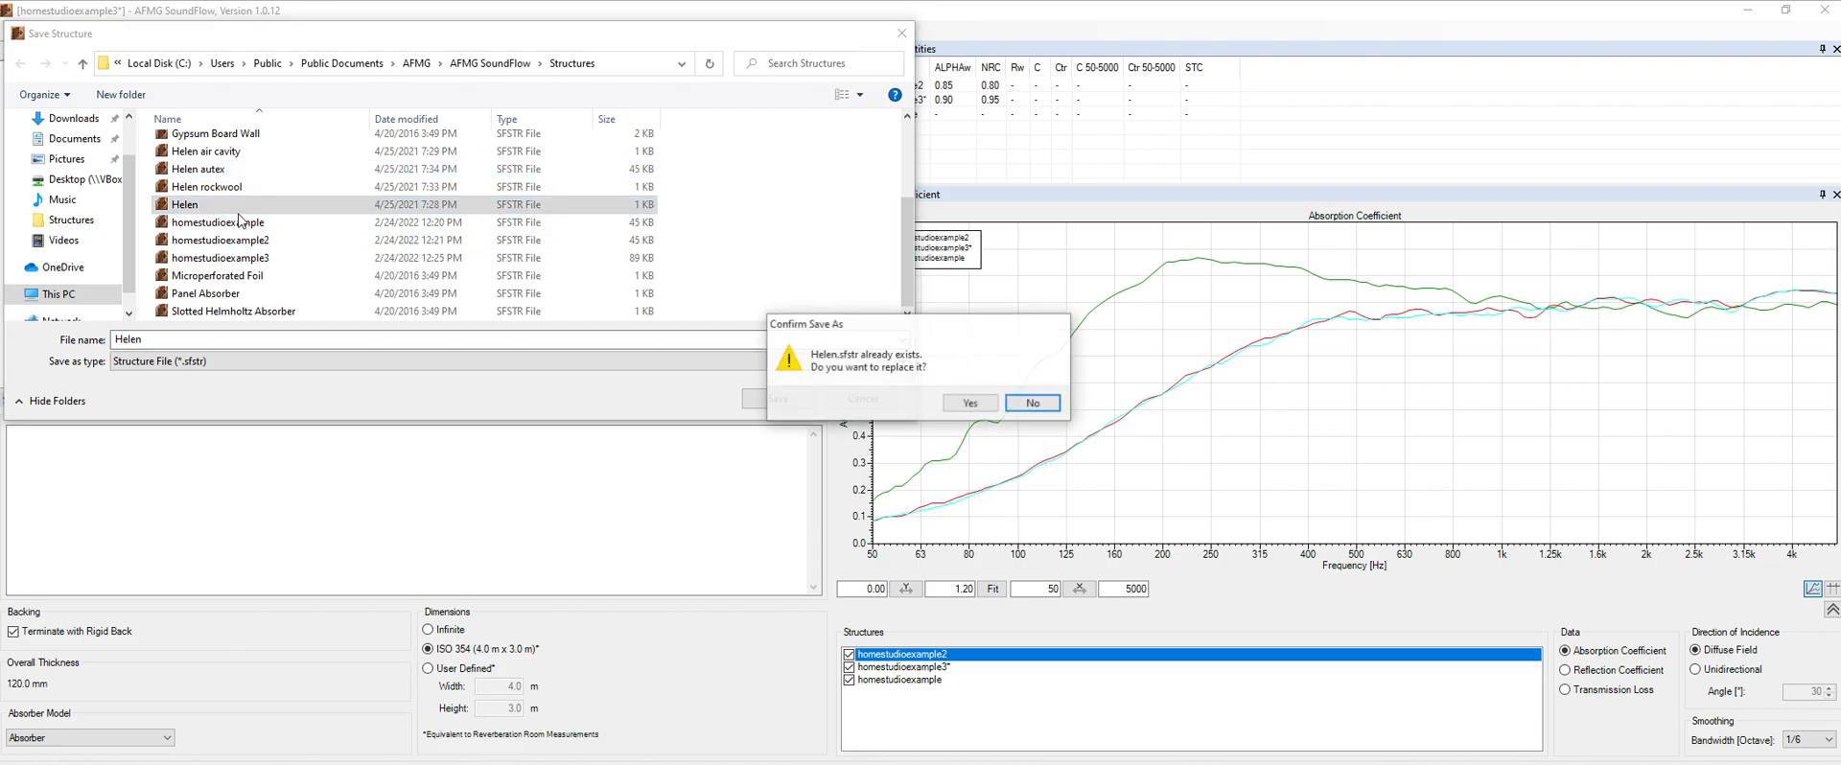
click(1256, 403)
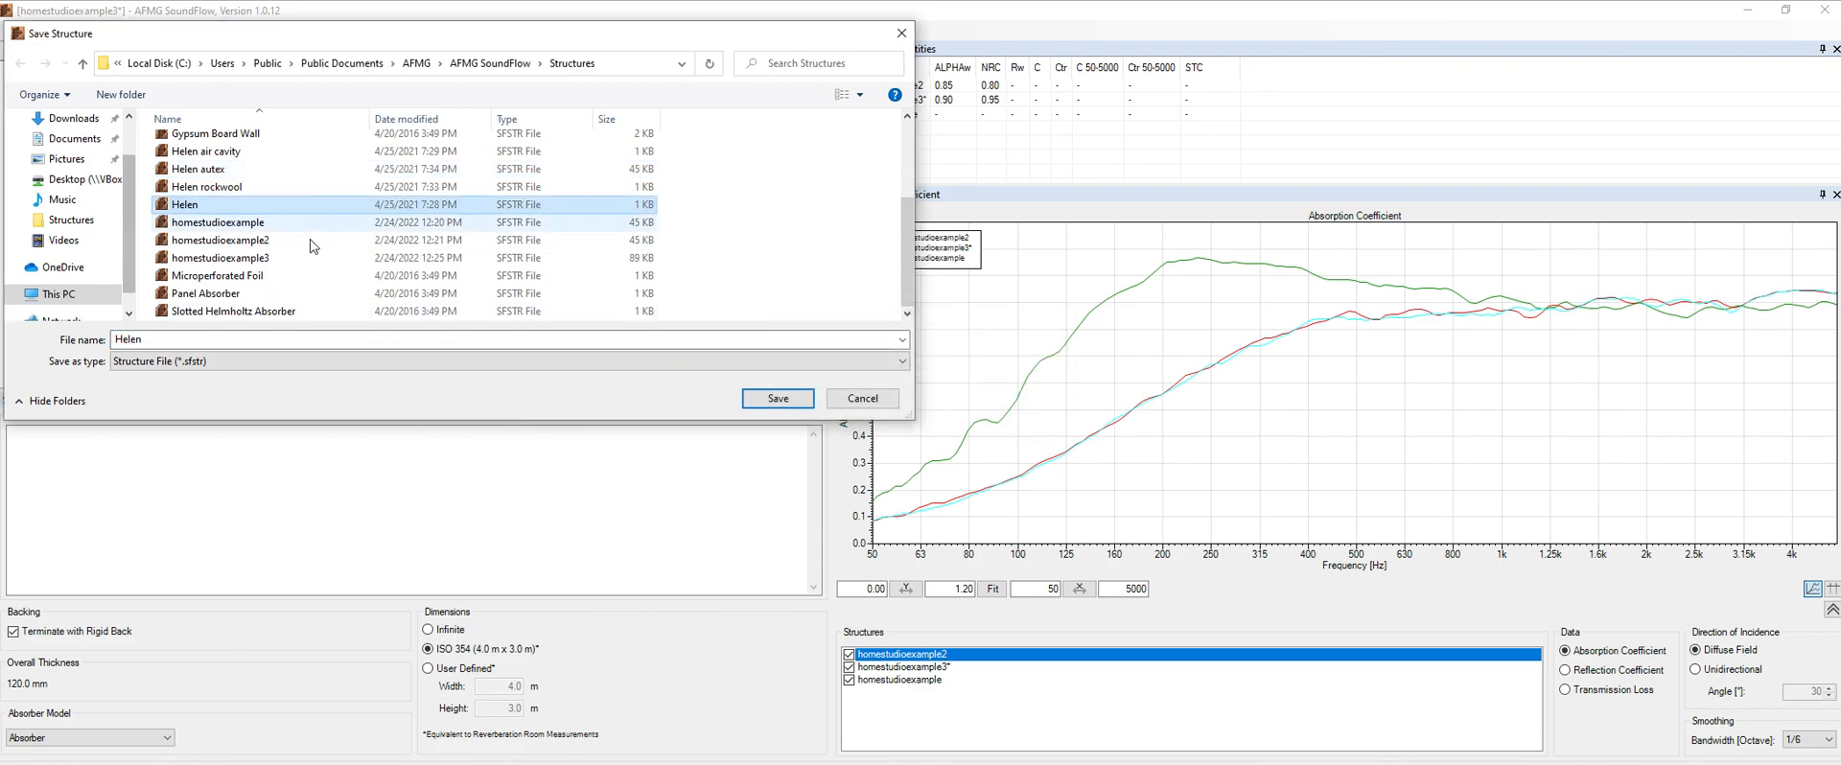
double_click(297, 223)
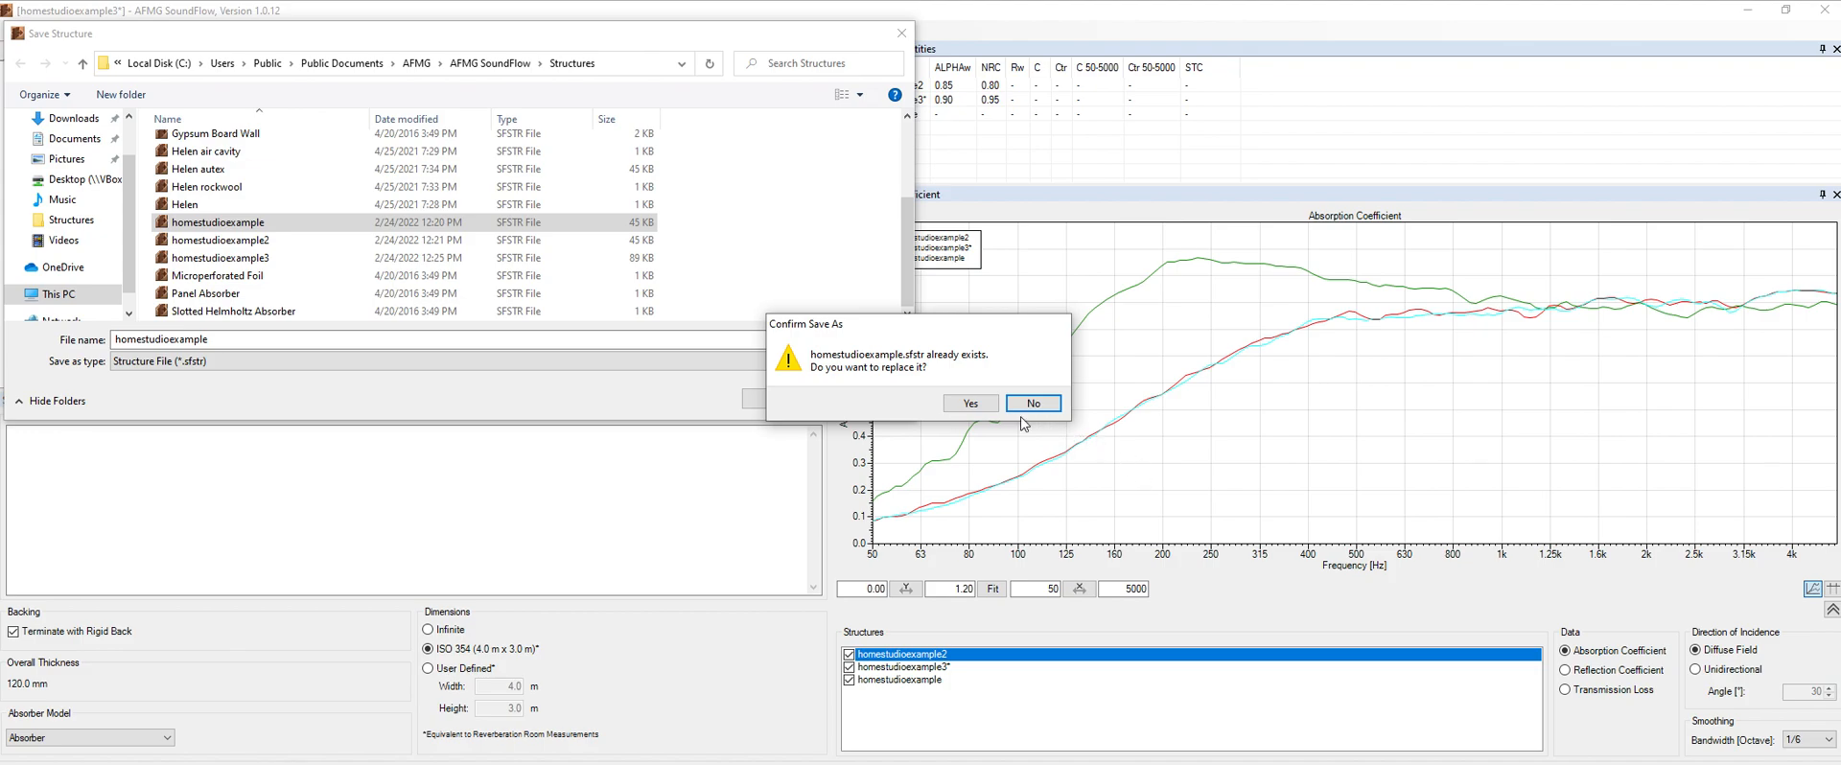
click(964, 408)
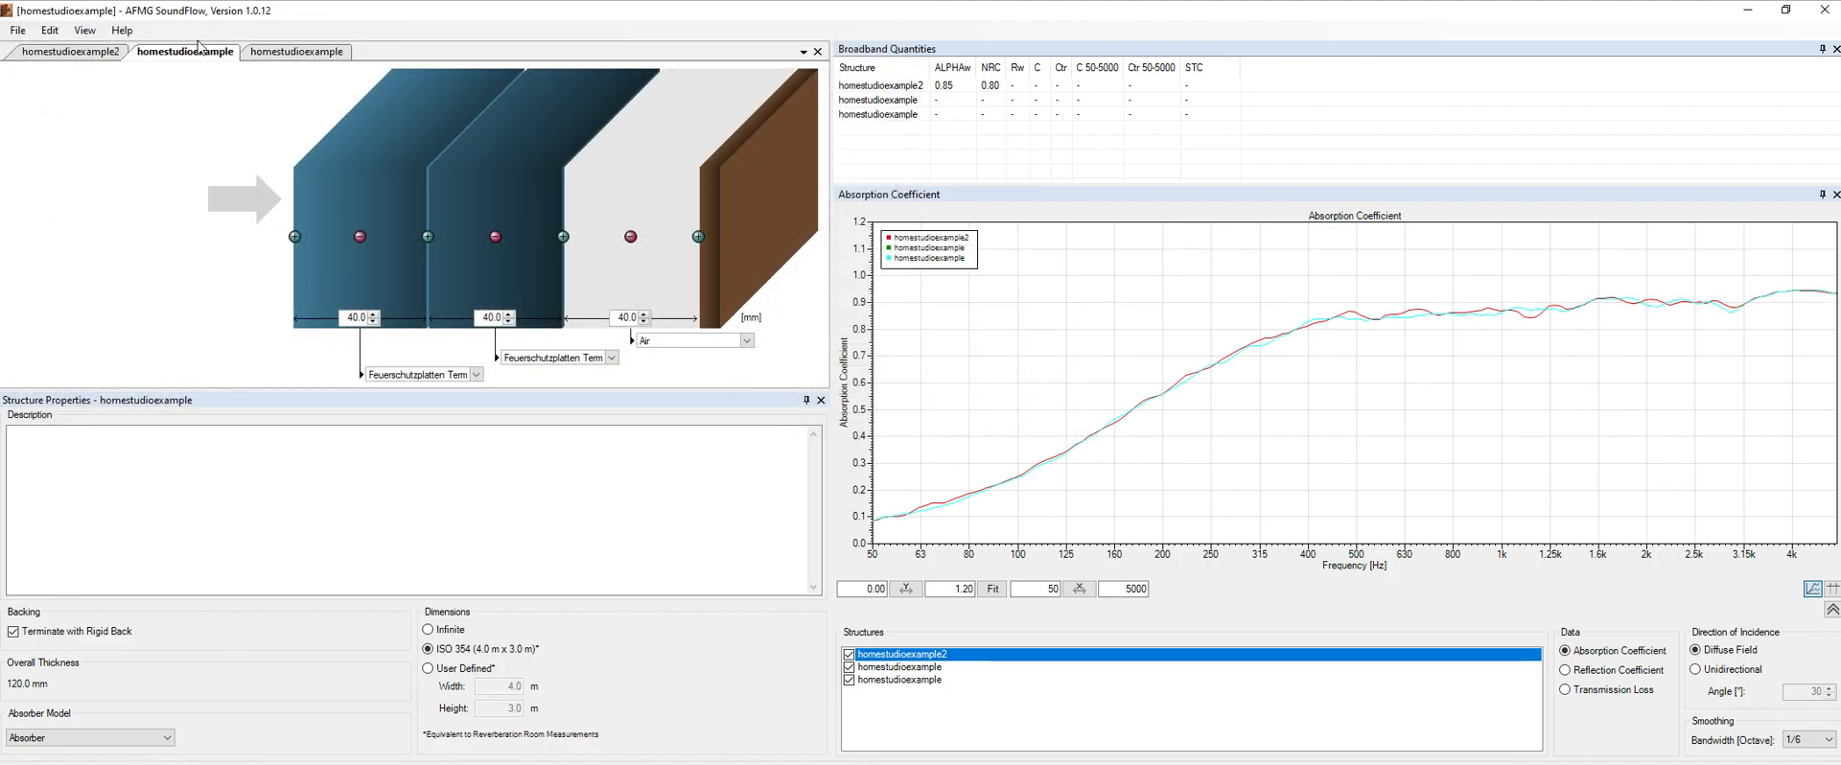
In the single-layer homestudioexample, set the absorber thickness to 40 mm and add a second 40 mm Termarock 40 layer in front.
click(269, 55)
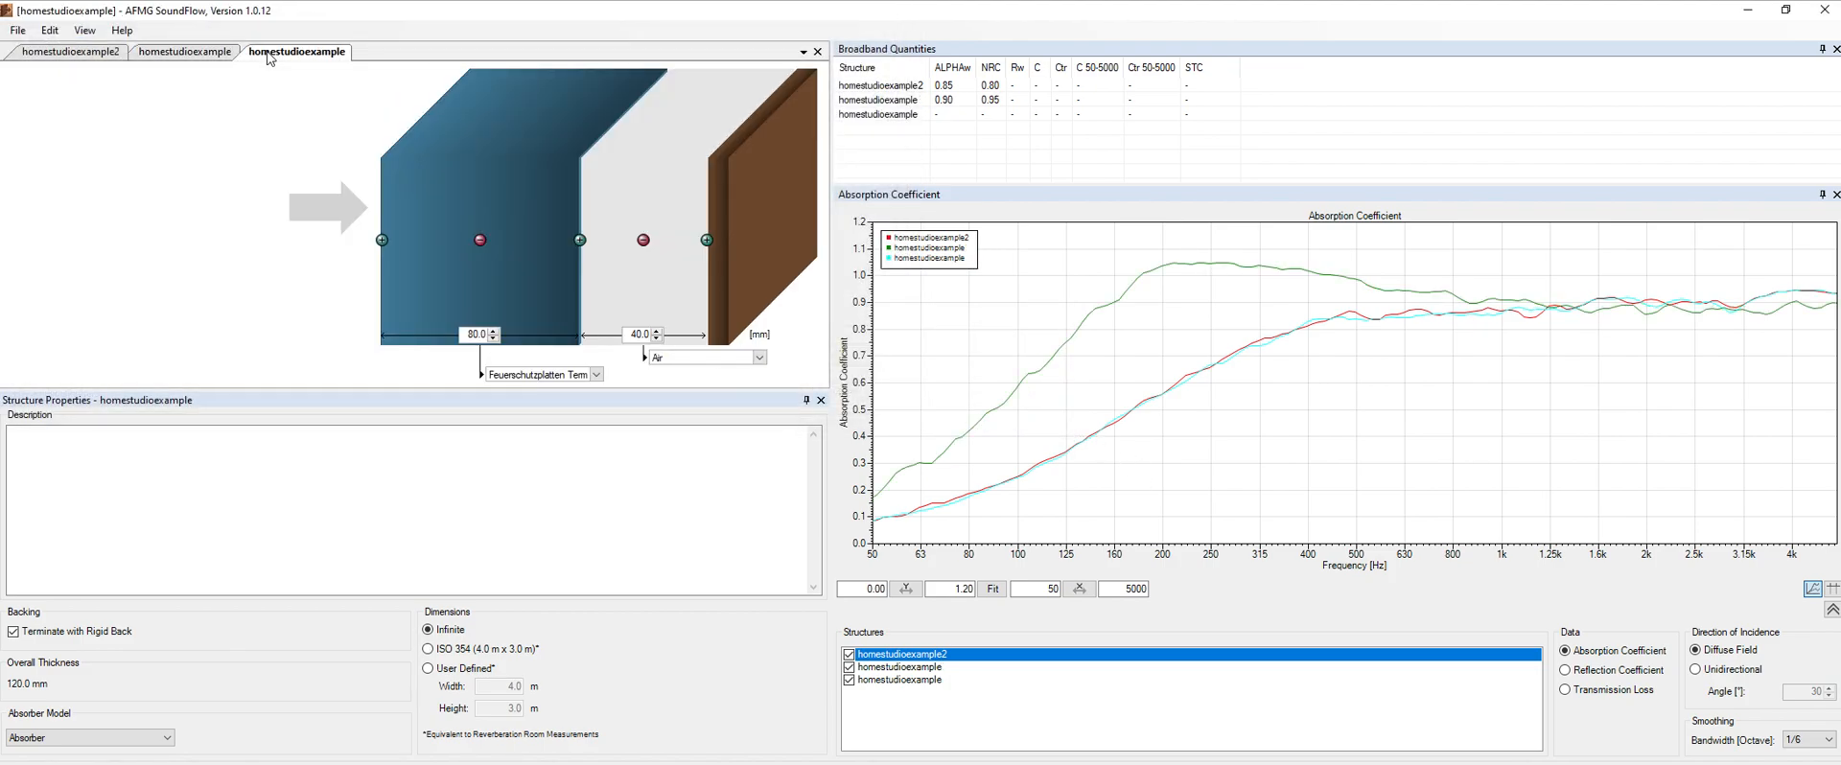
click(196, 54)
click(316, 55)
click(472, 335)
key(BackSpace)
text(4)
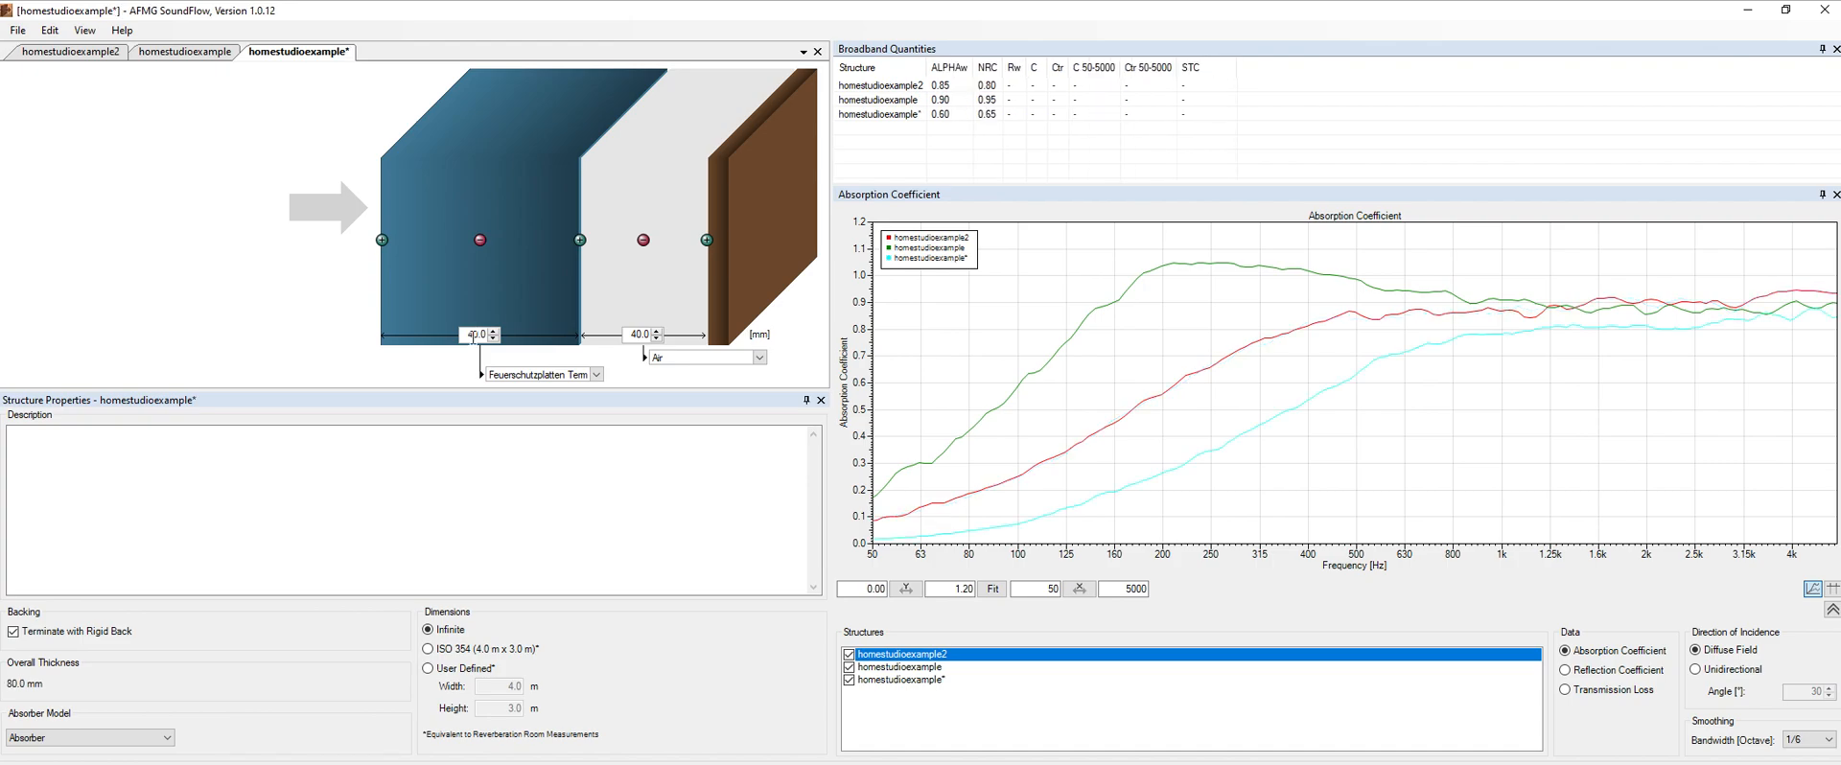
click(382, 239)
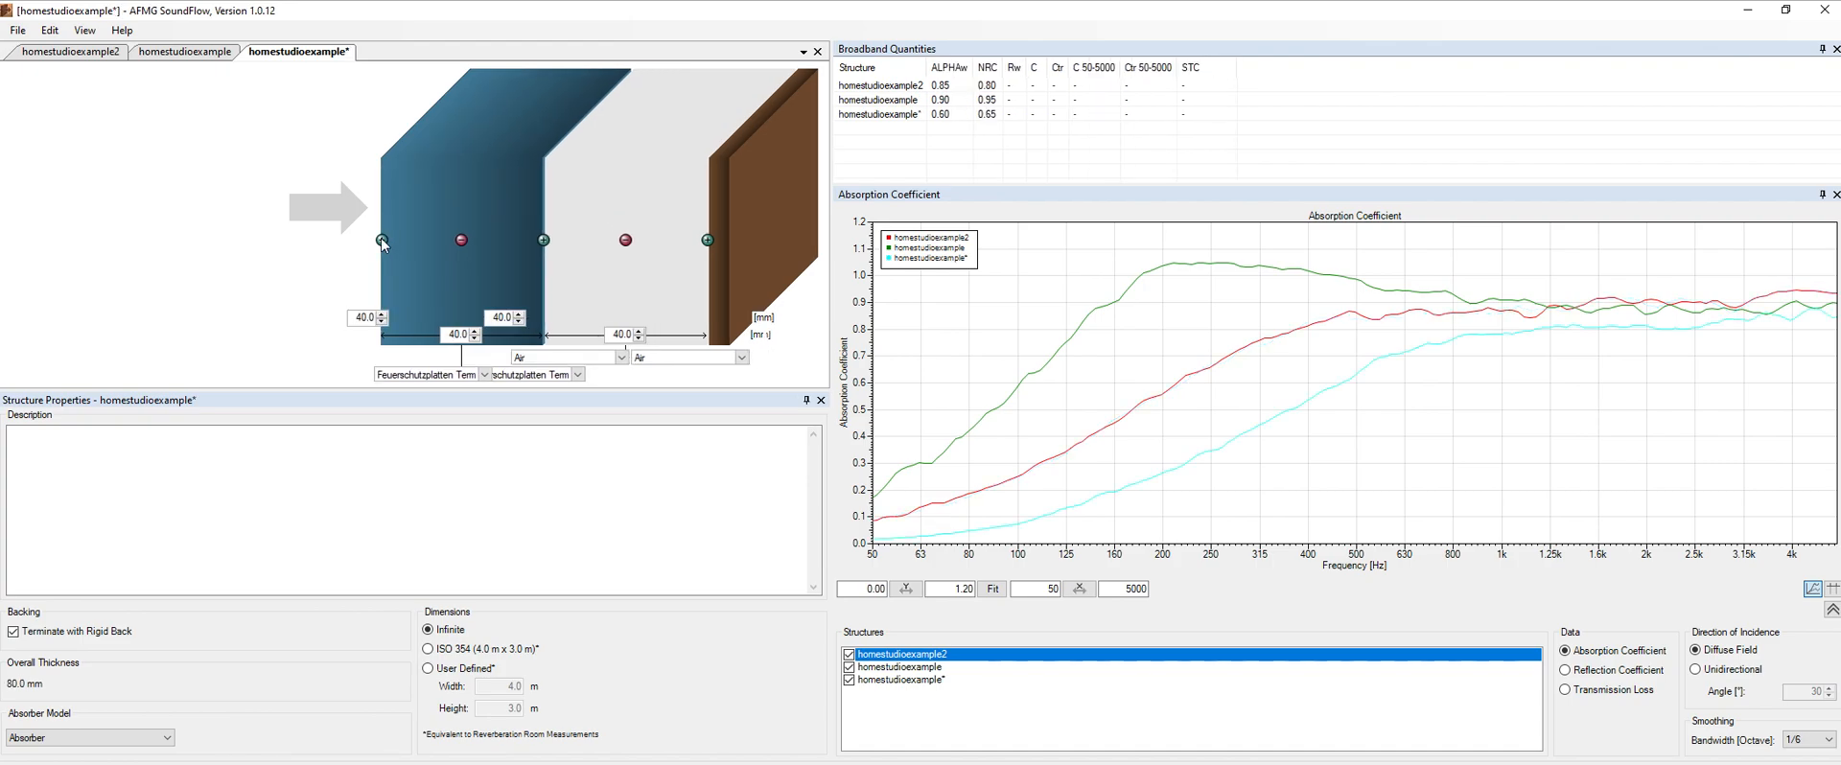
Inspect the second layer's material choice and properties in the ISO 354-sized homestudioexample.
click(208, 55)
click(578, 367)
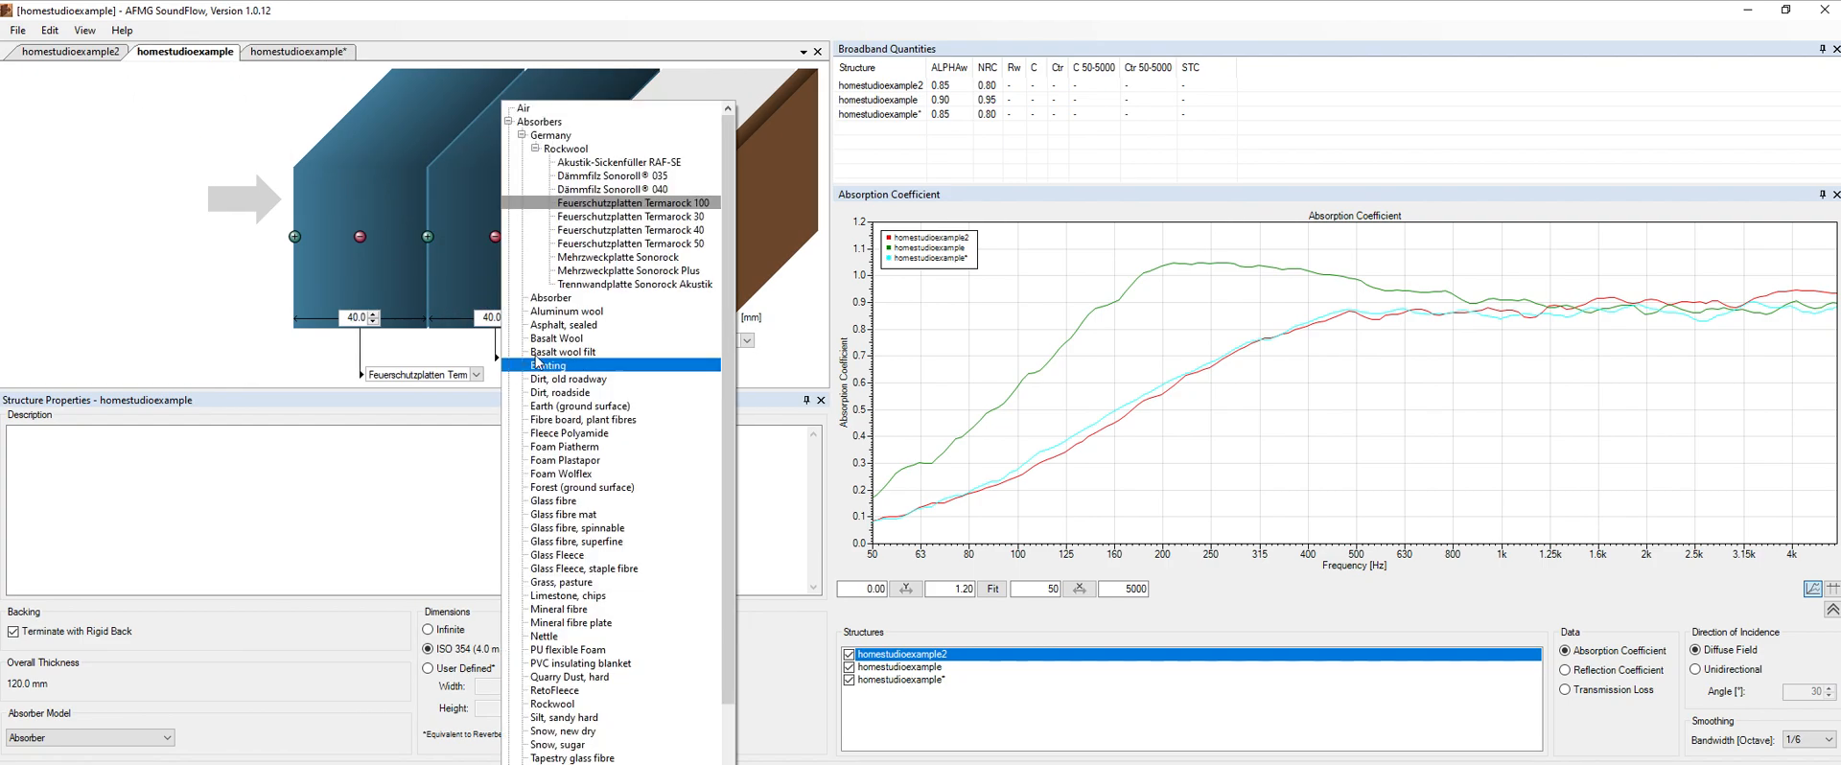
click(306, 219)
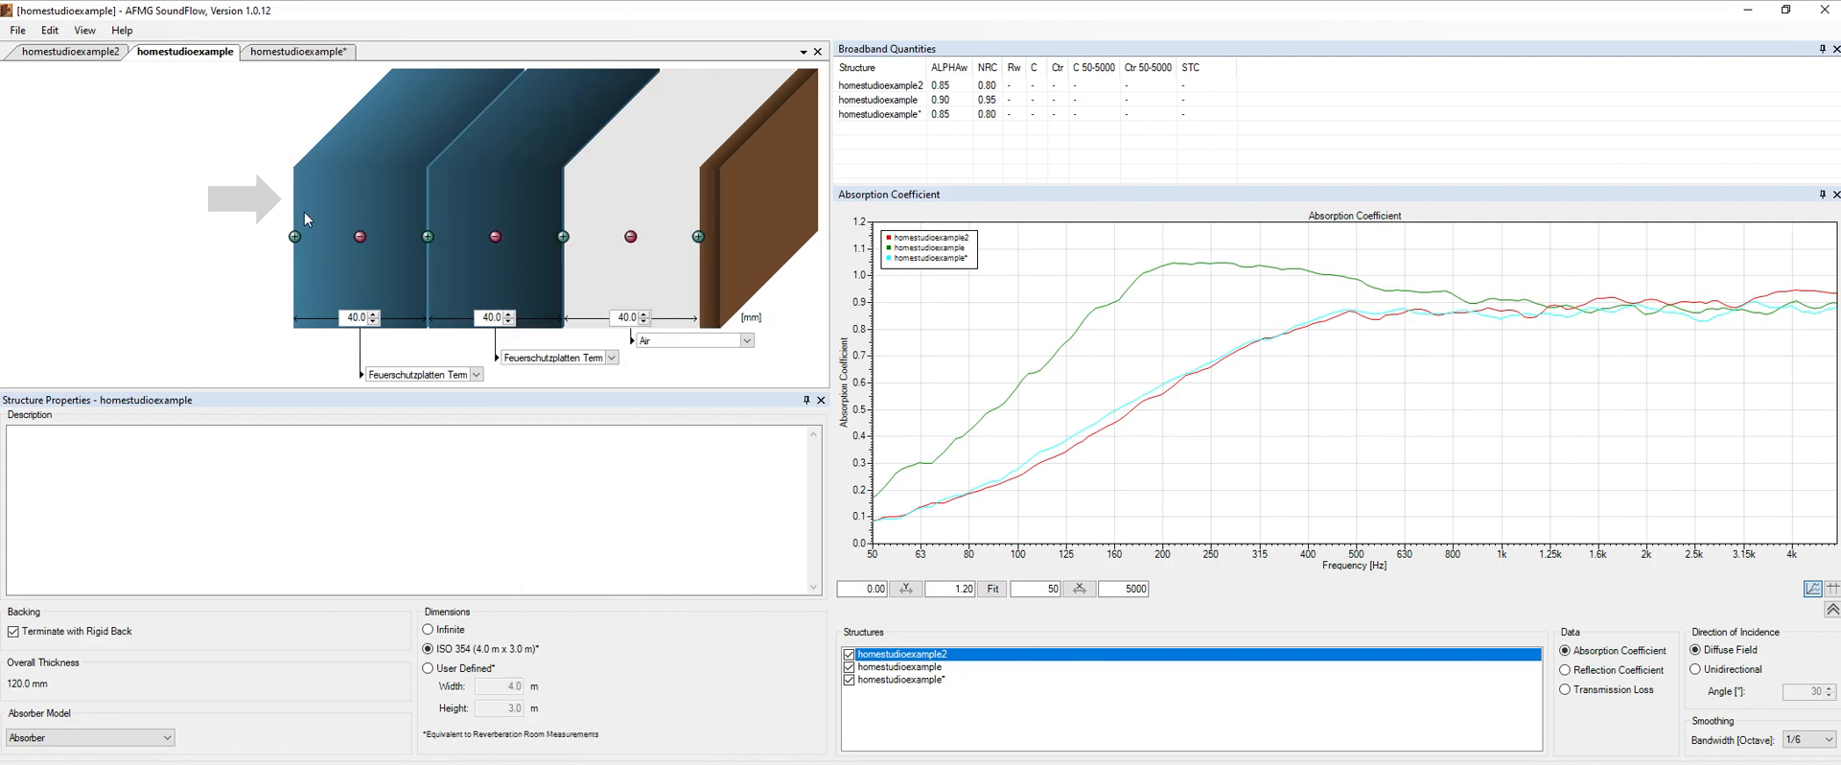
click(465, 258)
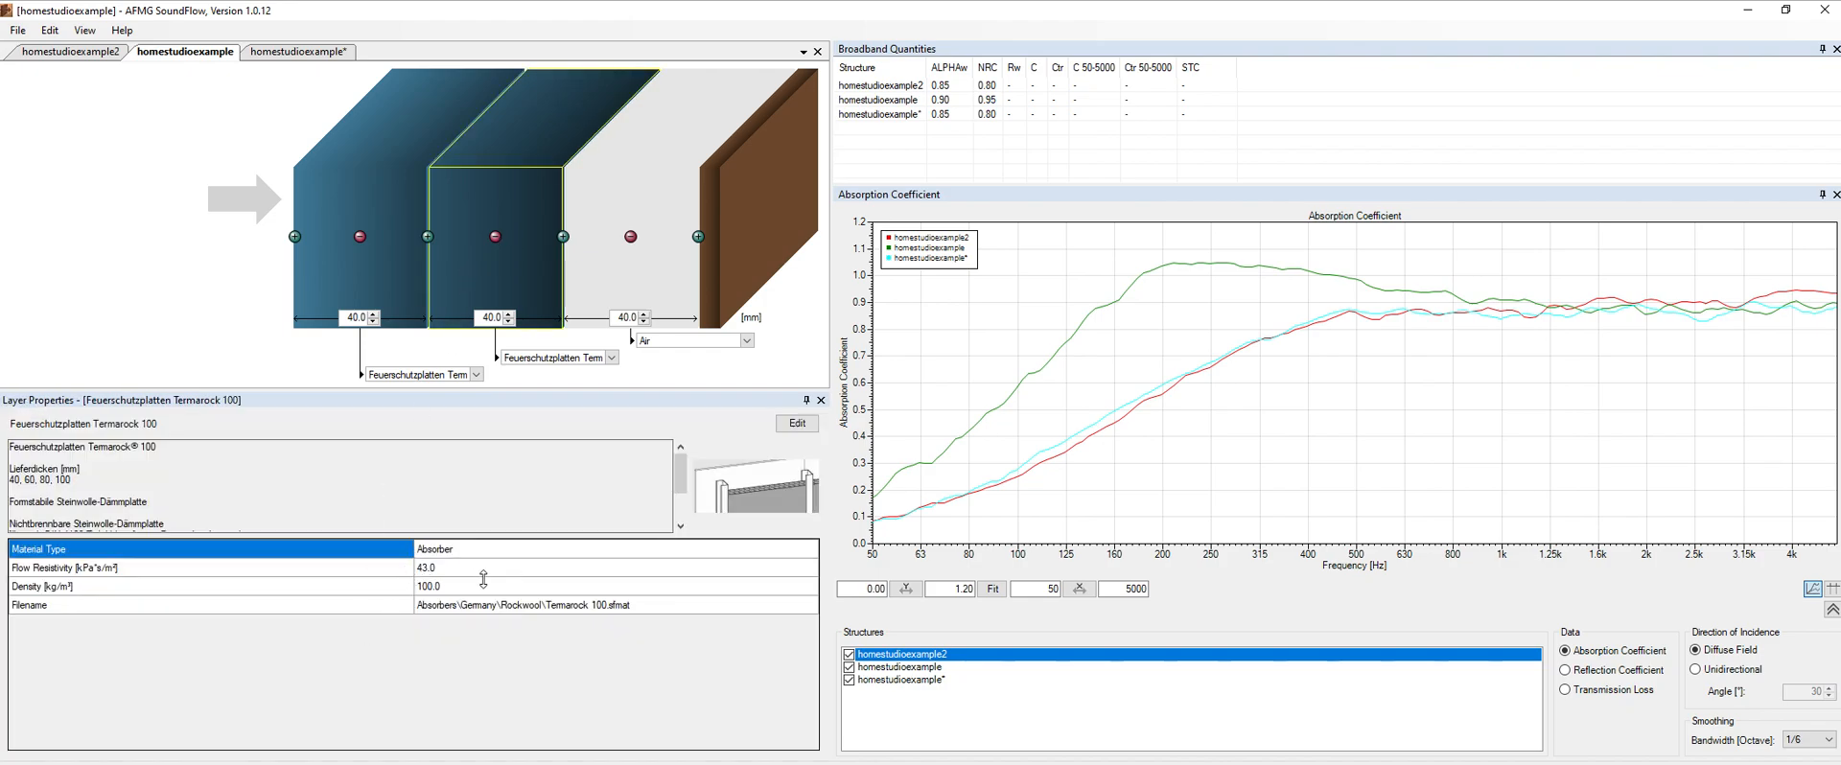
In the modified infinite-size homestudioexample, set the front absorber to Feuerschutzplatten Termarock 100, with Termarock 40 as the layer behind it.
click(272, 54)
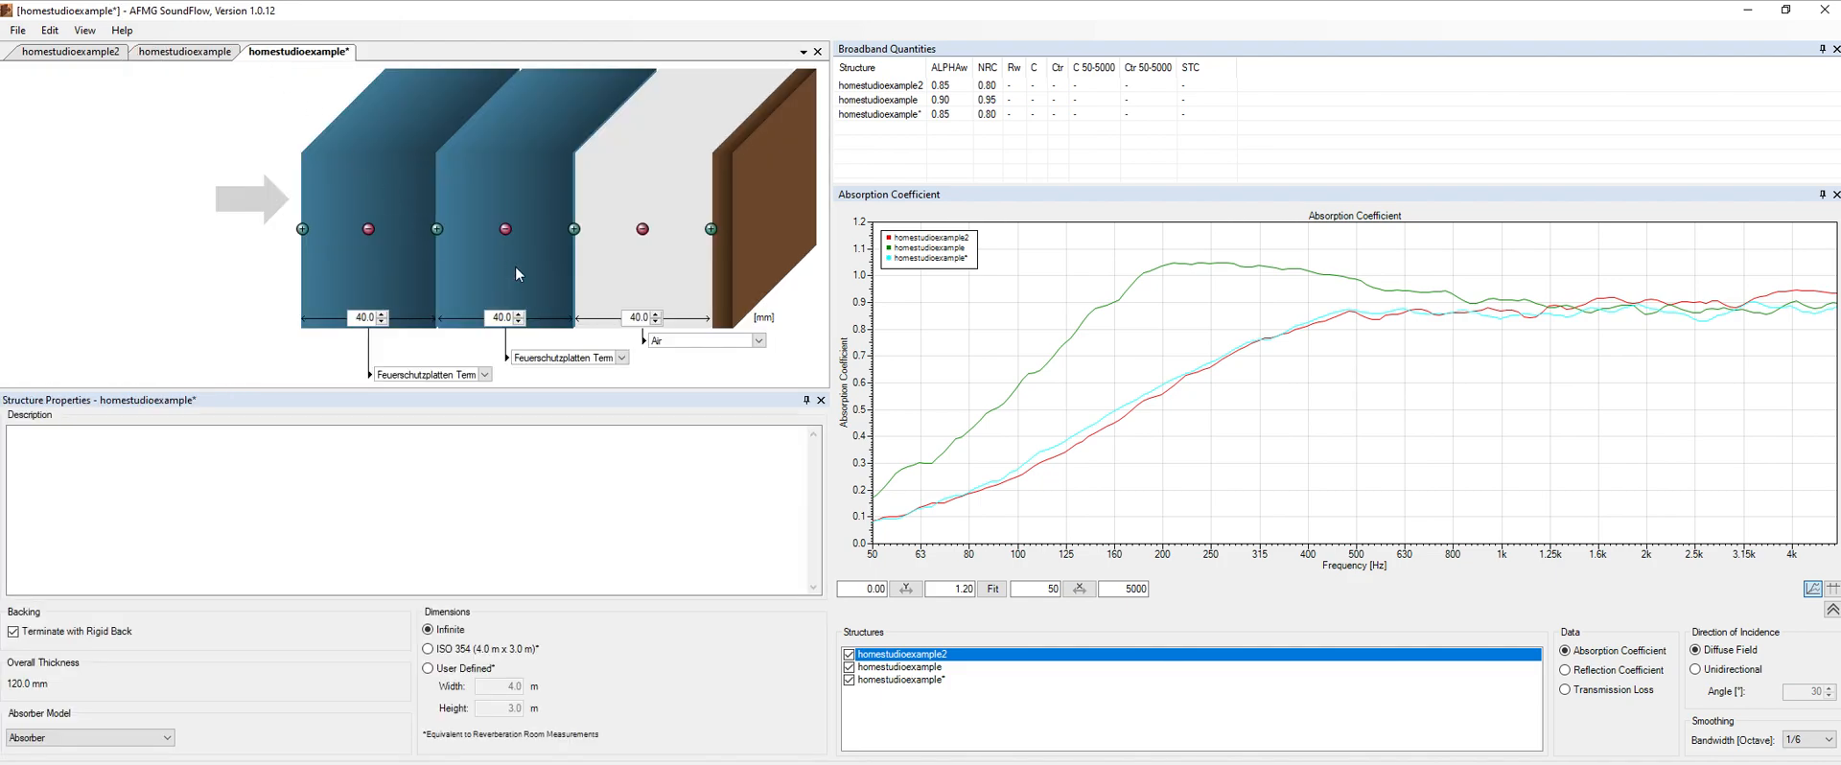
click(470, 375)
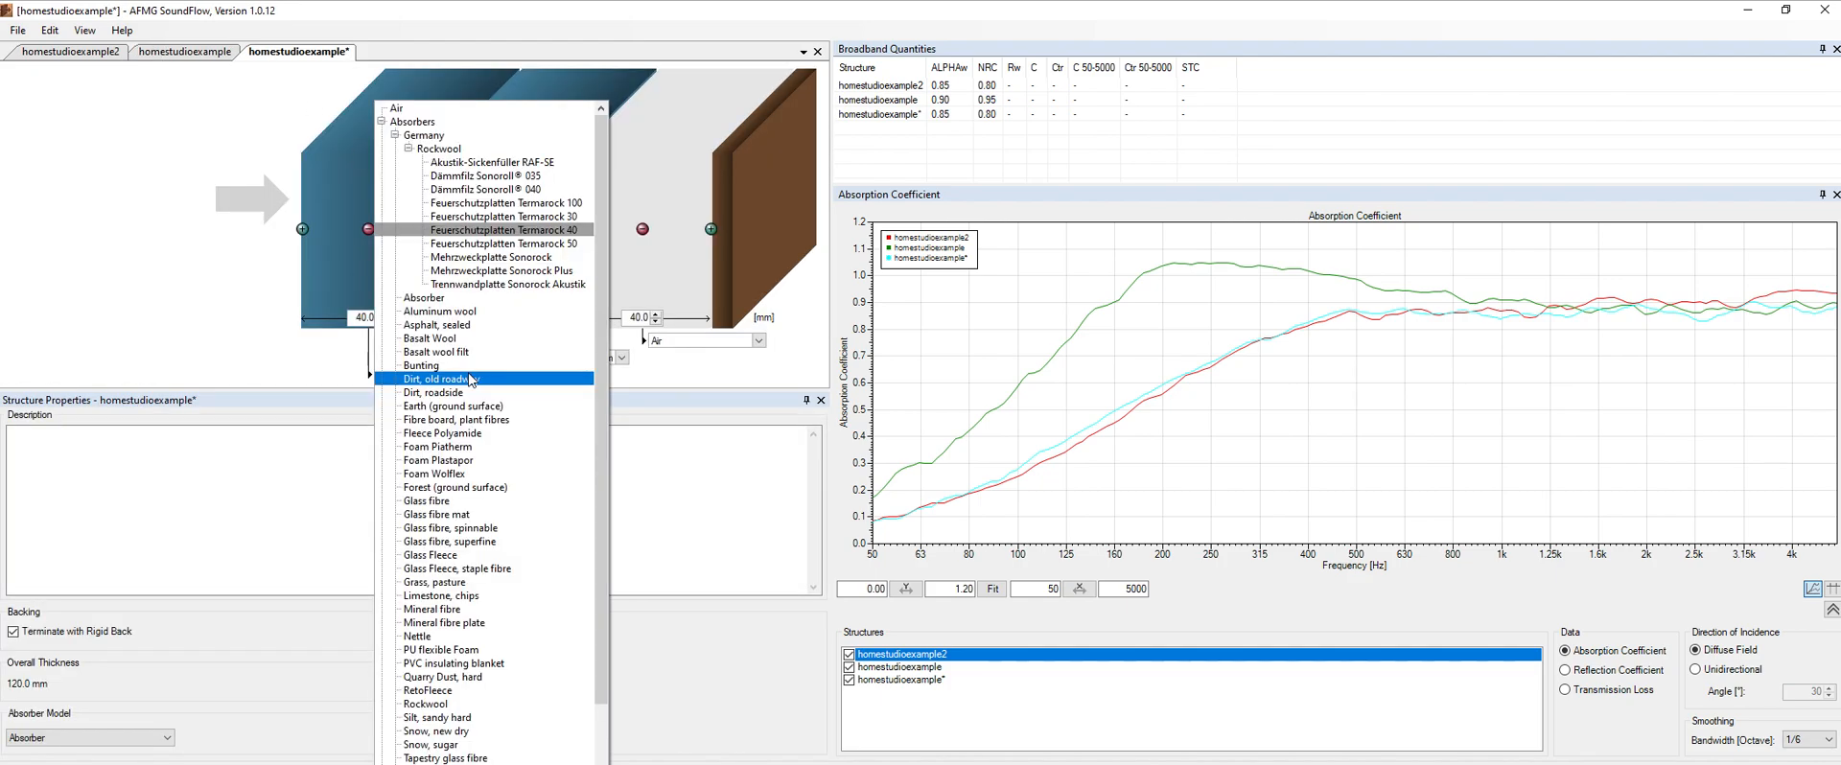
key(Escape)
click(353, 255)
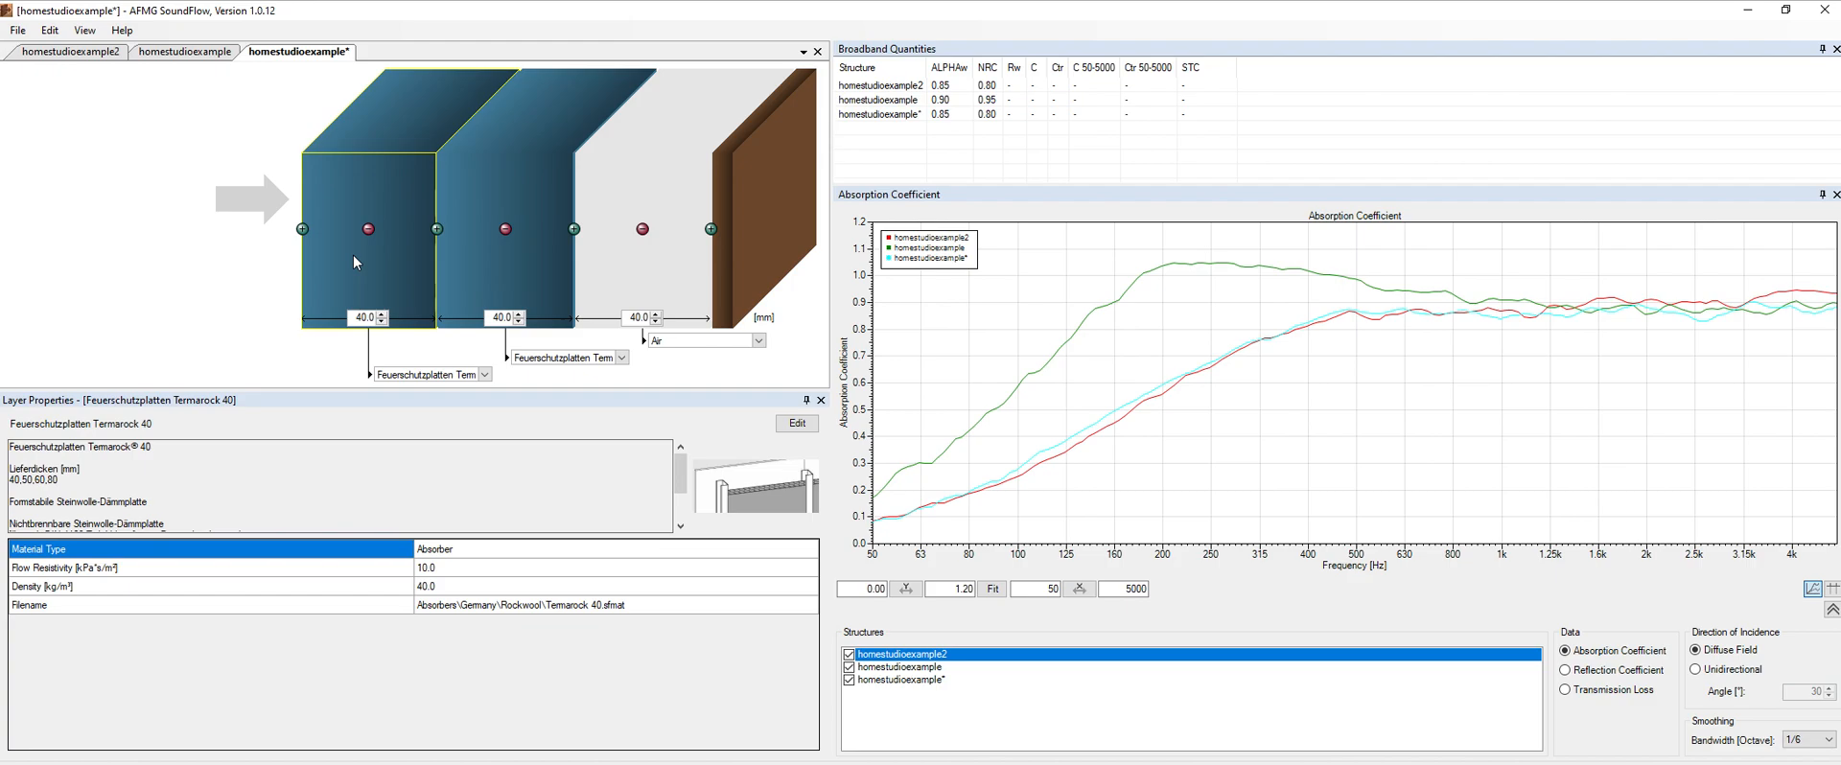
click(415, 375)
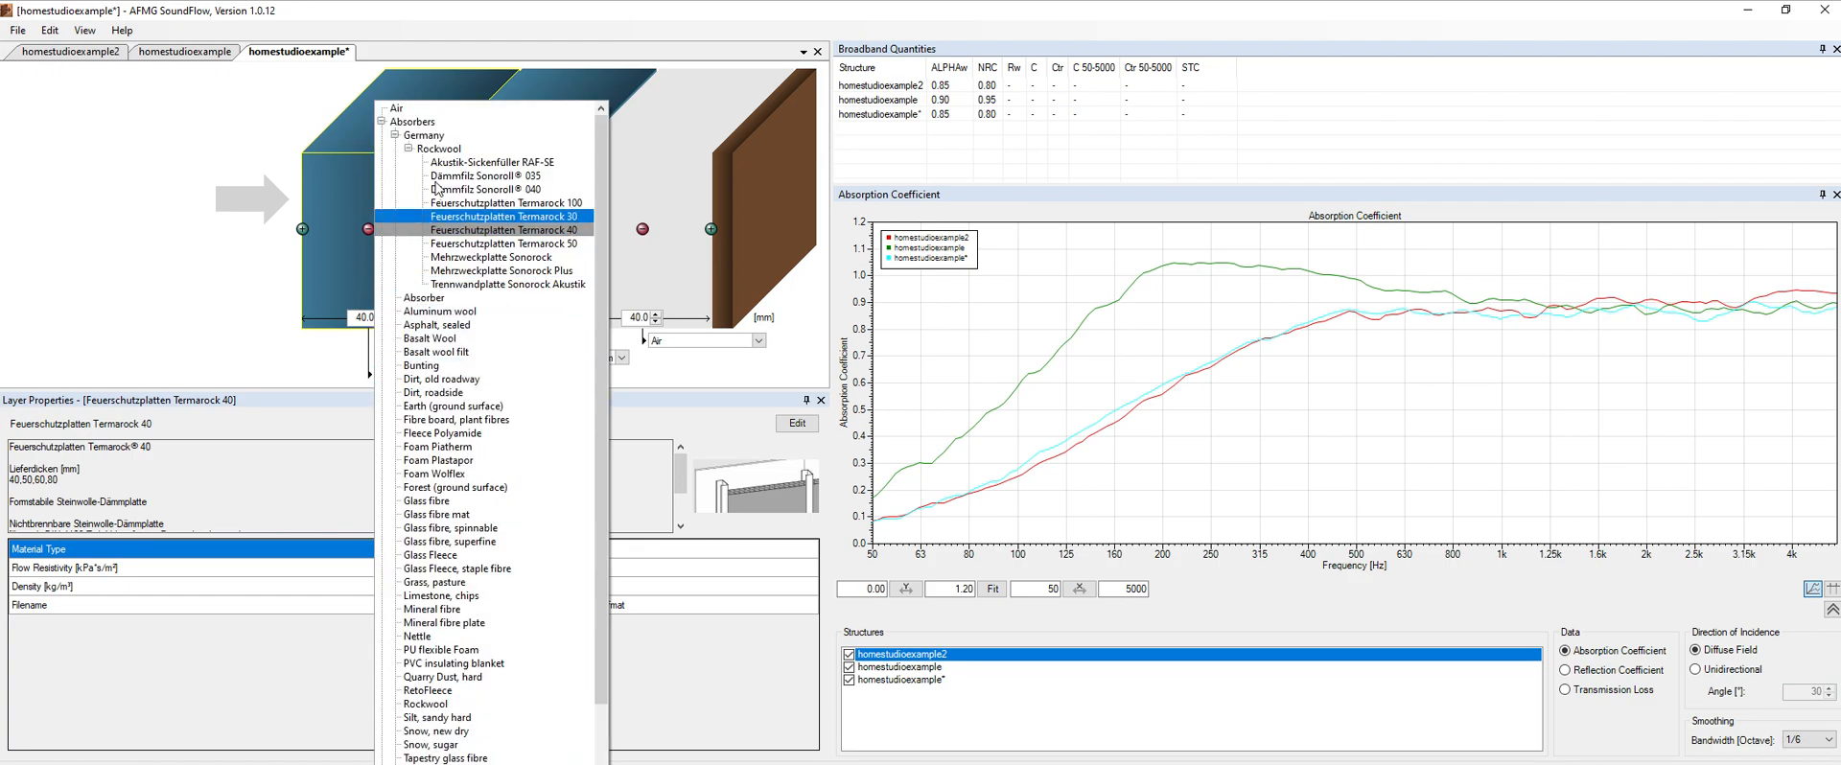
click(480, 230)
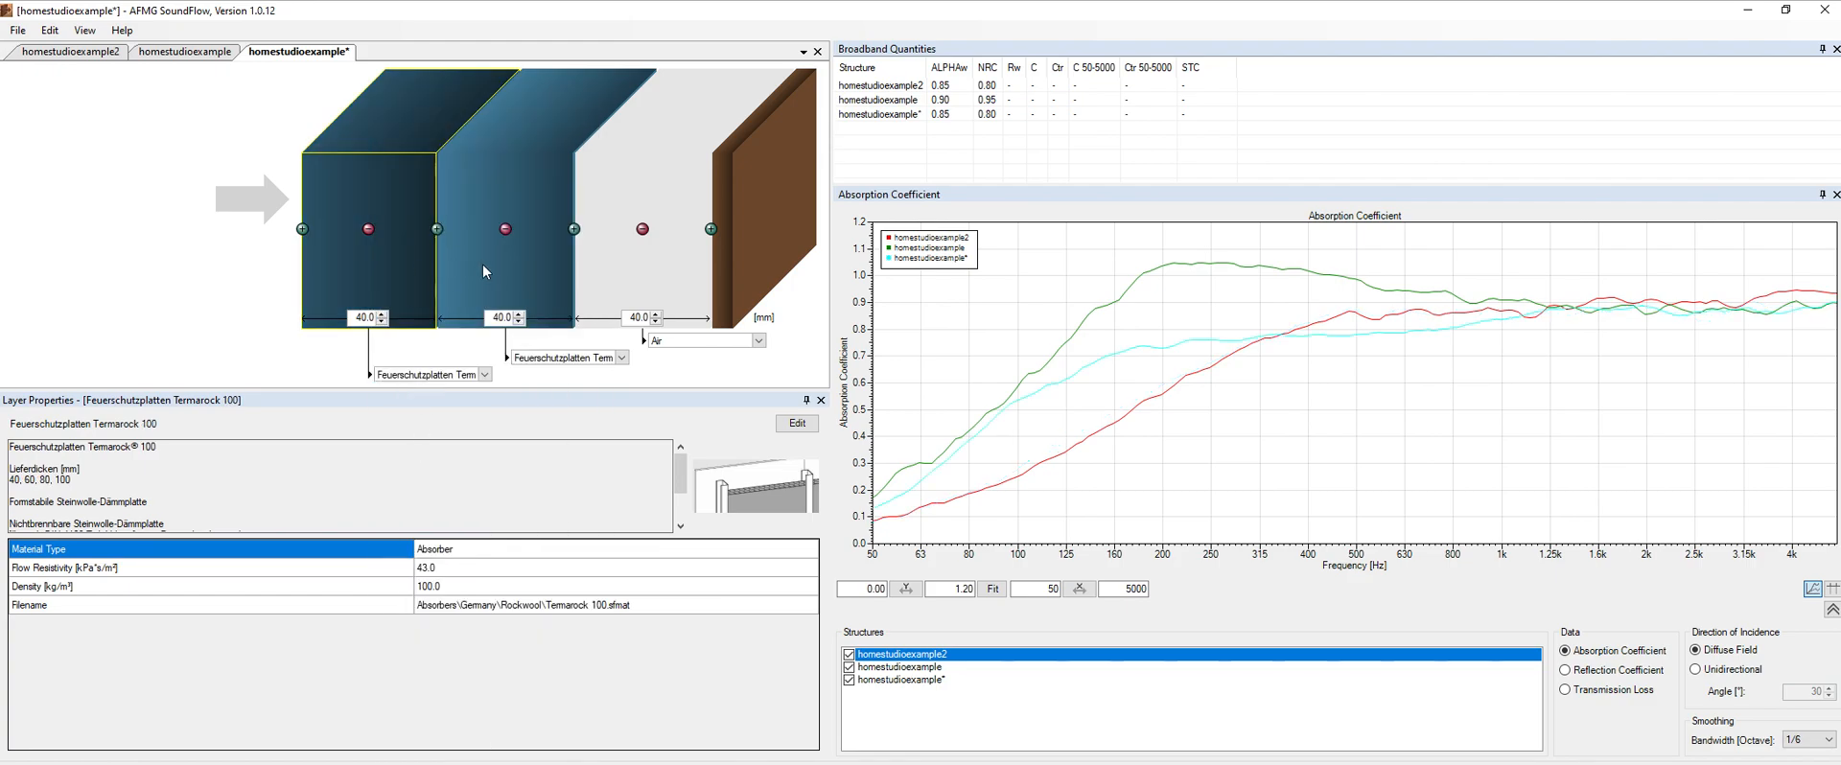
click(584, 359)
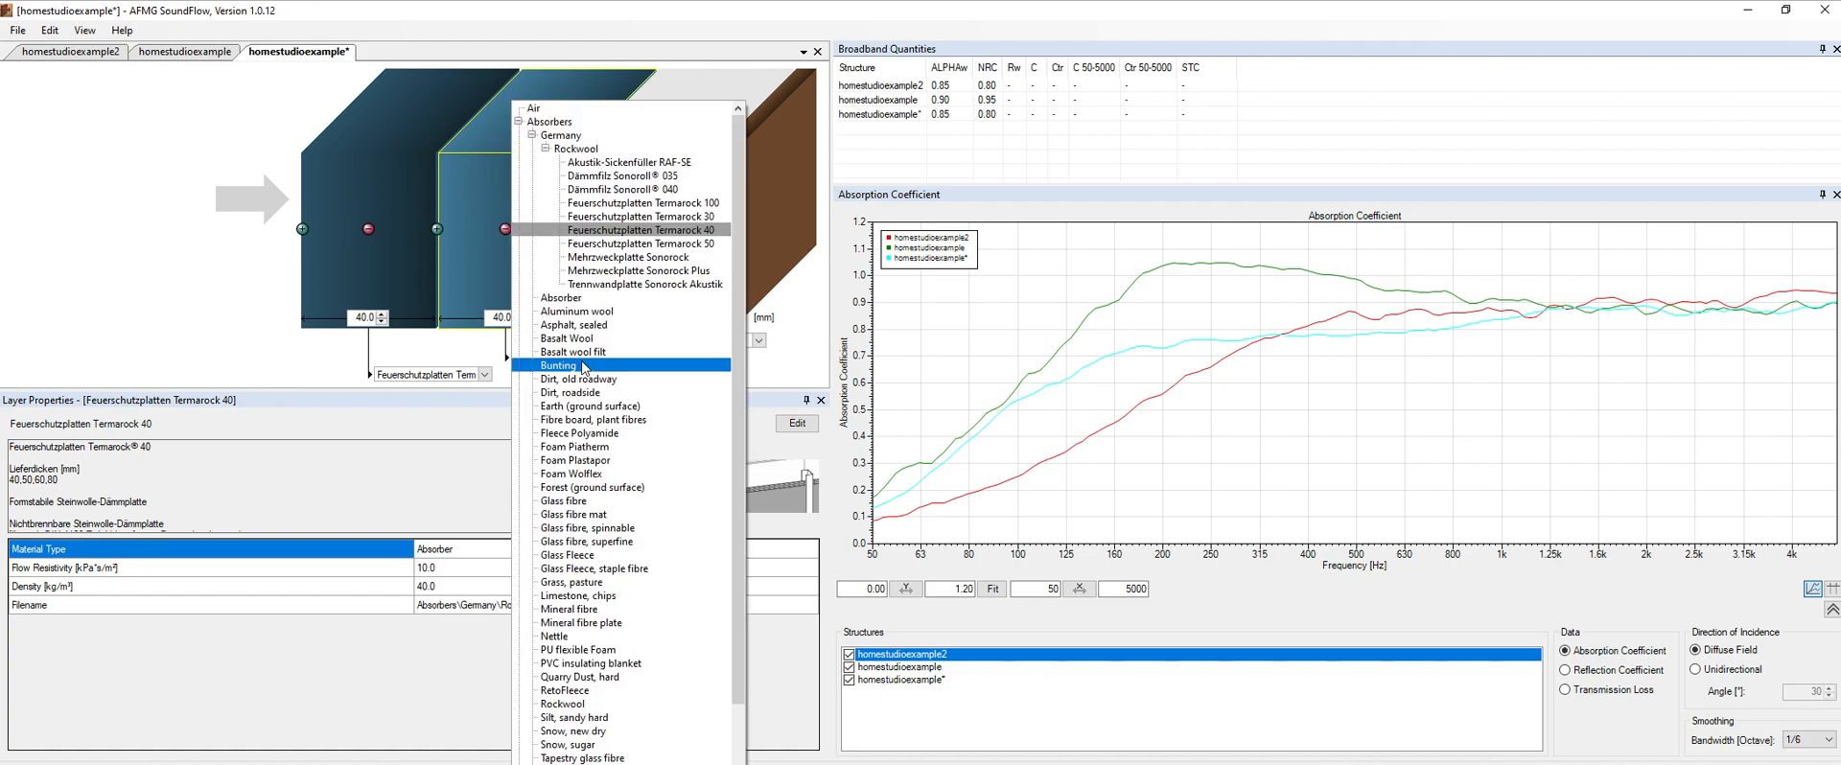
click(632, 234)
click(355, 274)
Examine the material properties of the two absorber layers in the ISO 354-sized homestudioexample and the rear absorber in the modified variant.
click(188, 53)
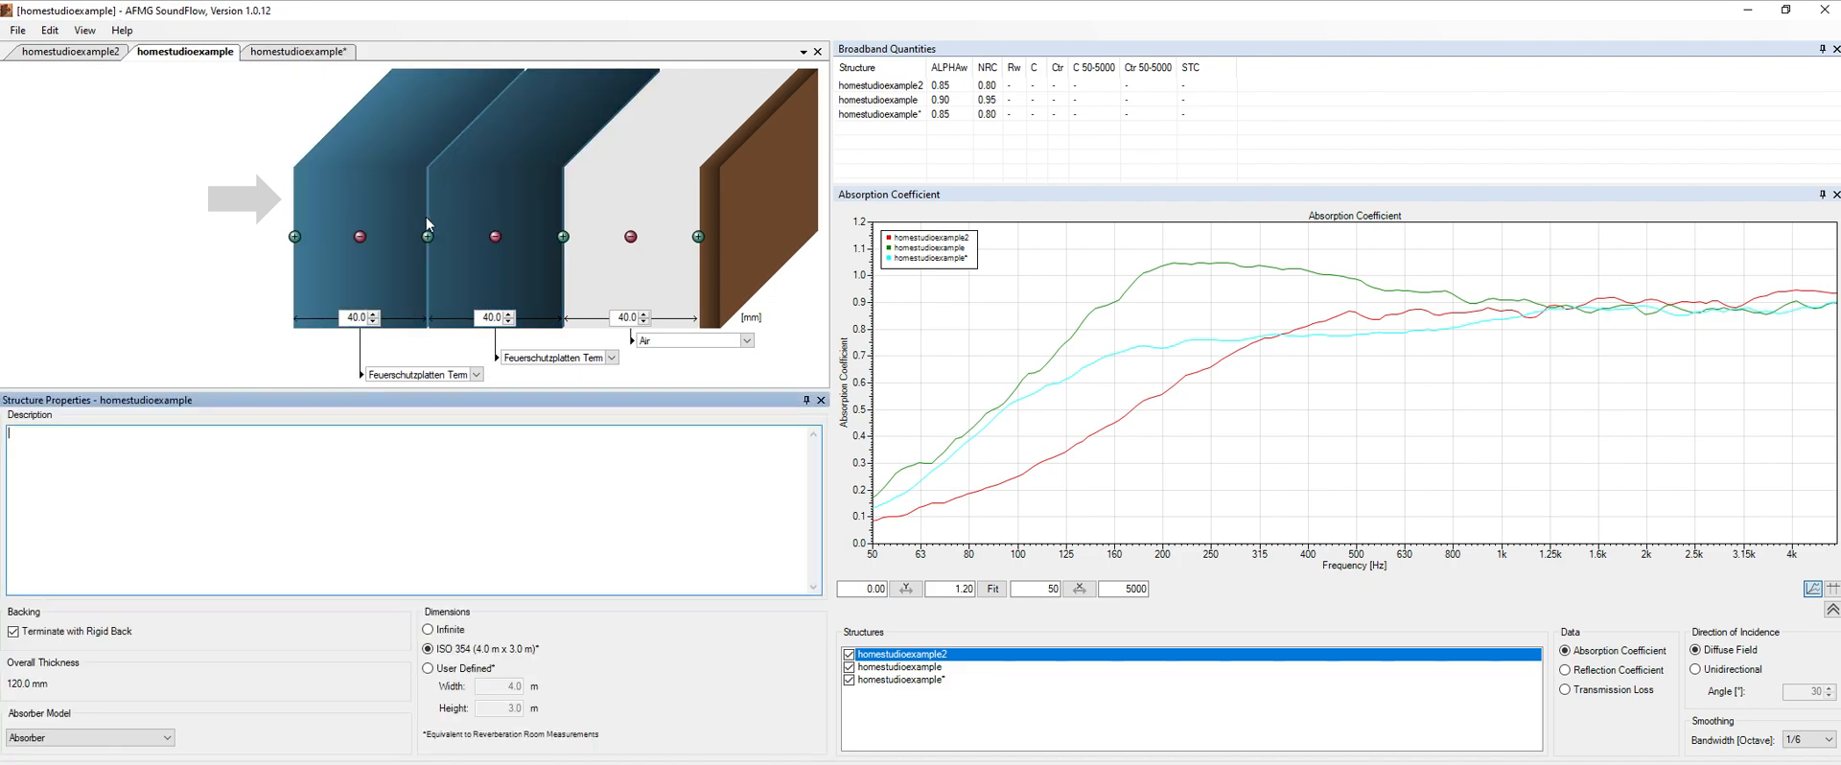
click(479, 259)
click(390, 272)
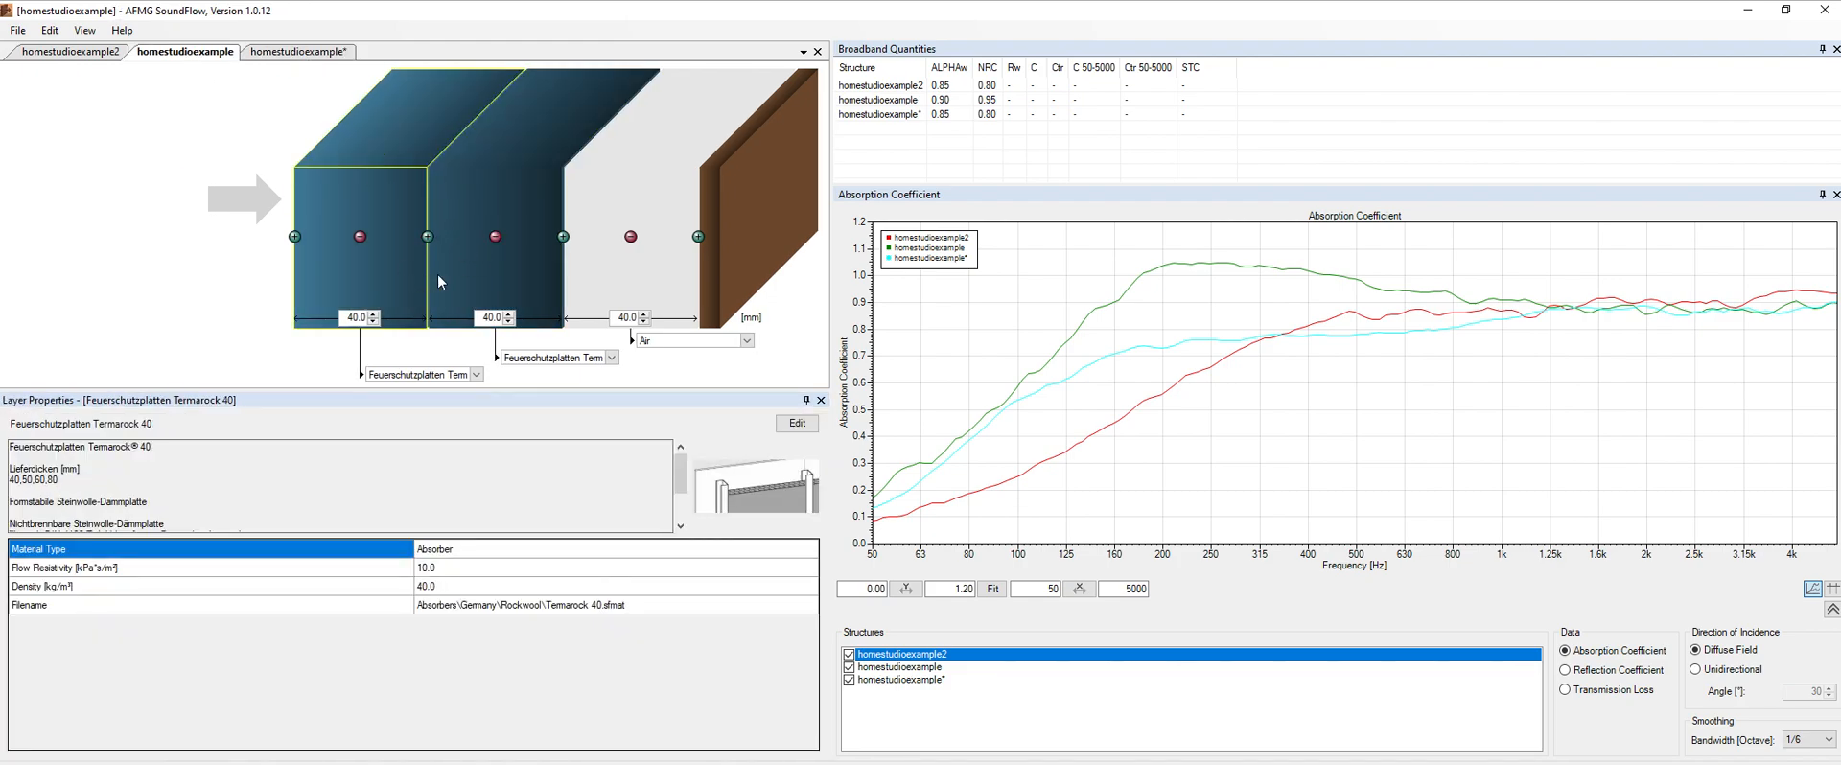
click(476, 287)
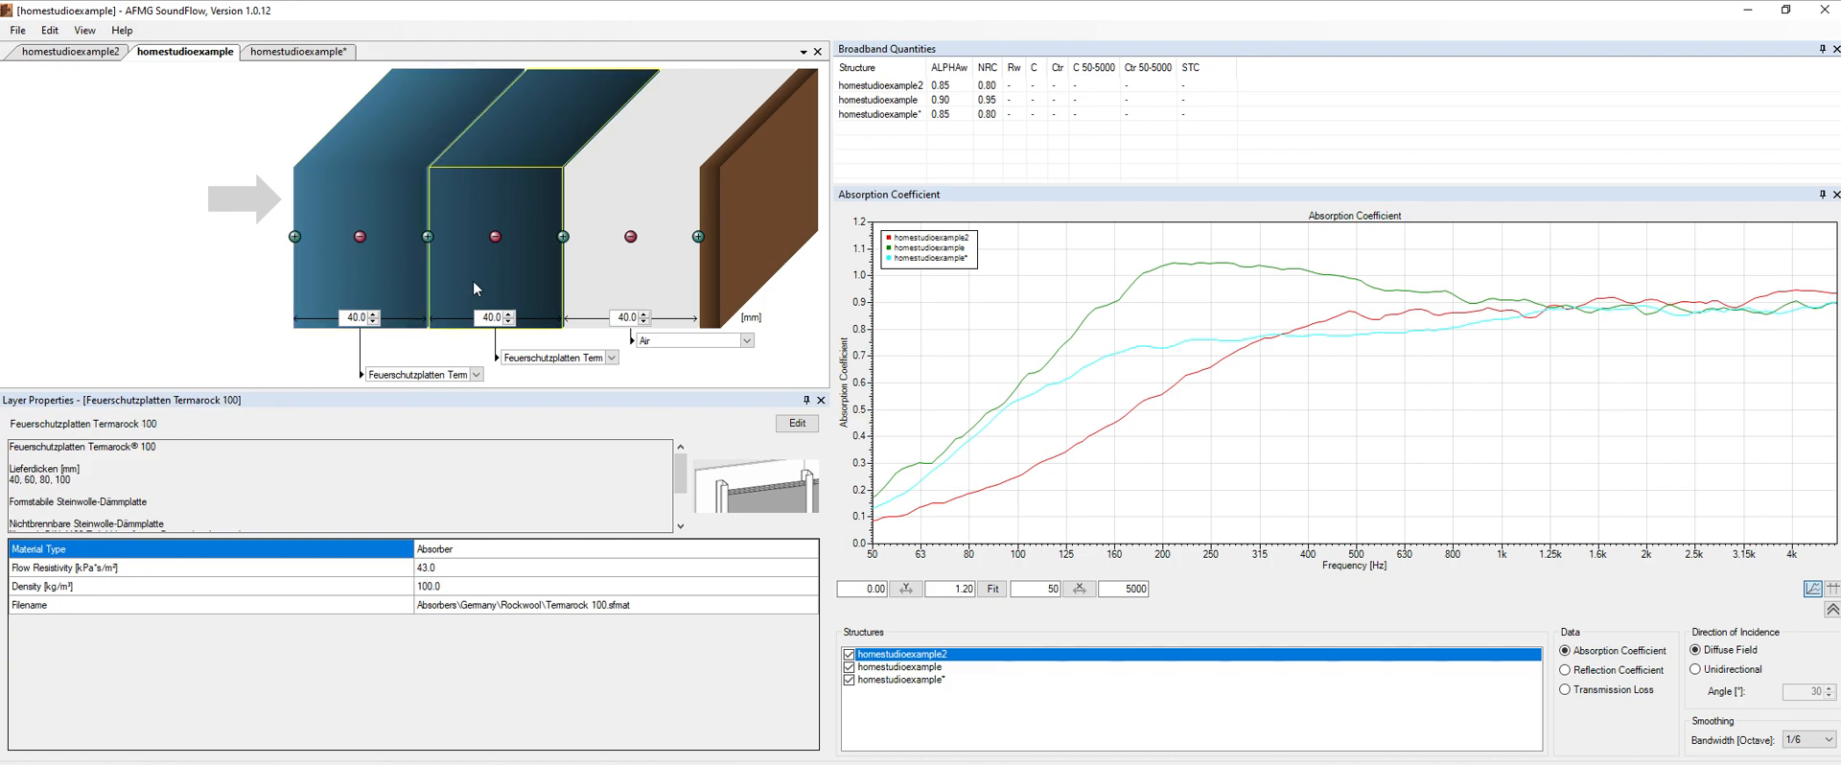
click(393, 290)
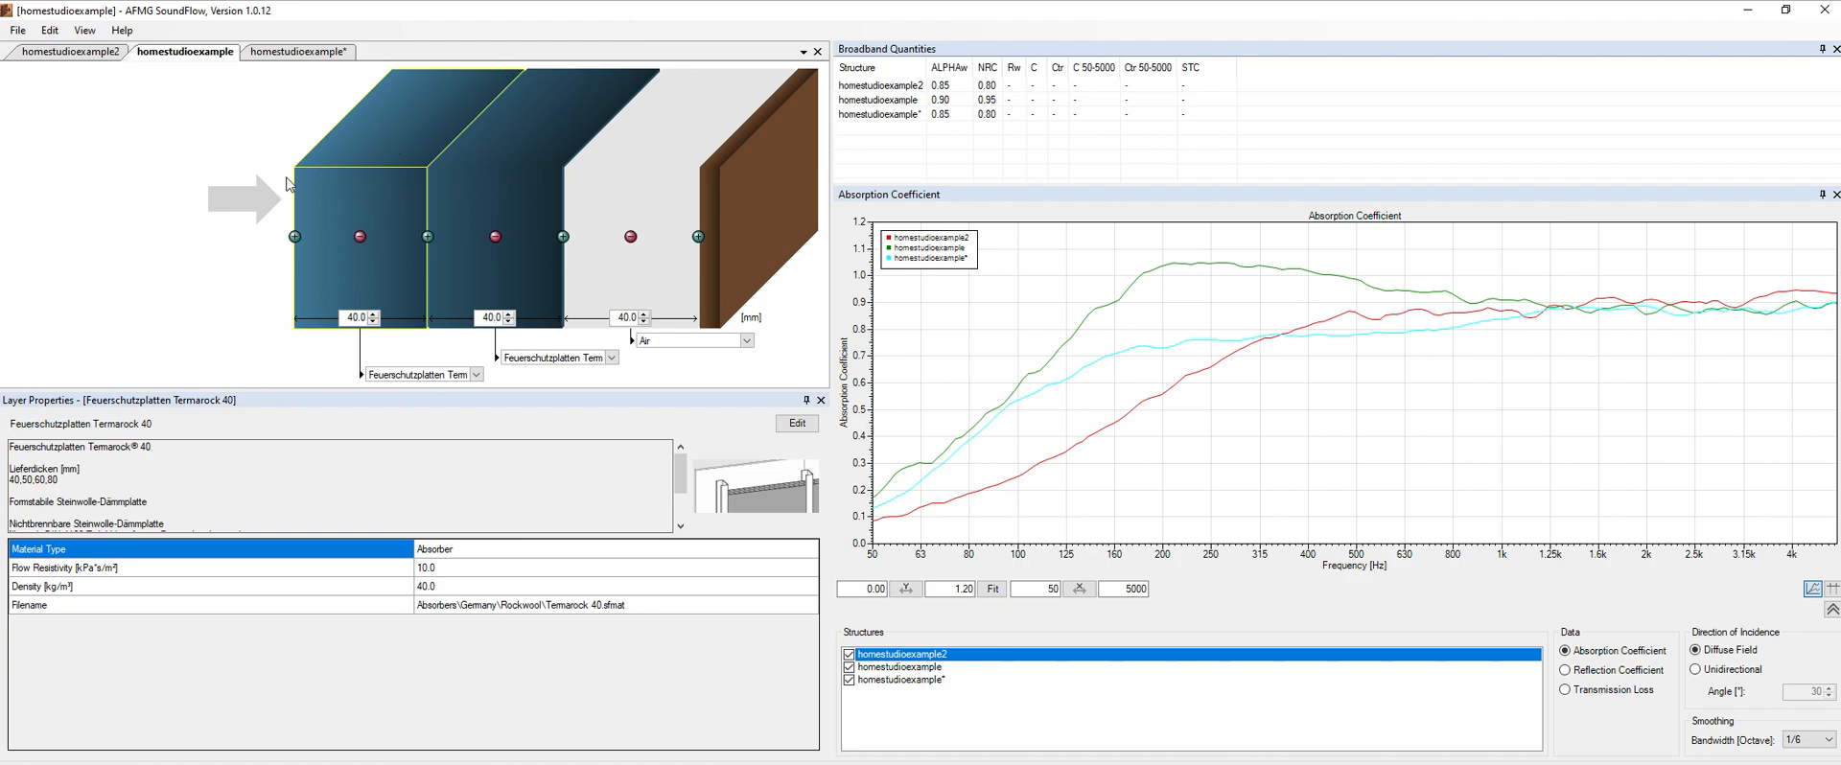
click(475, 244)
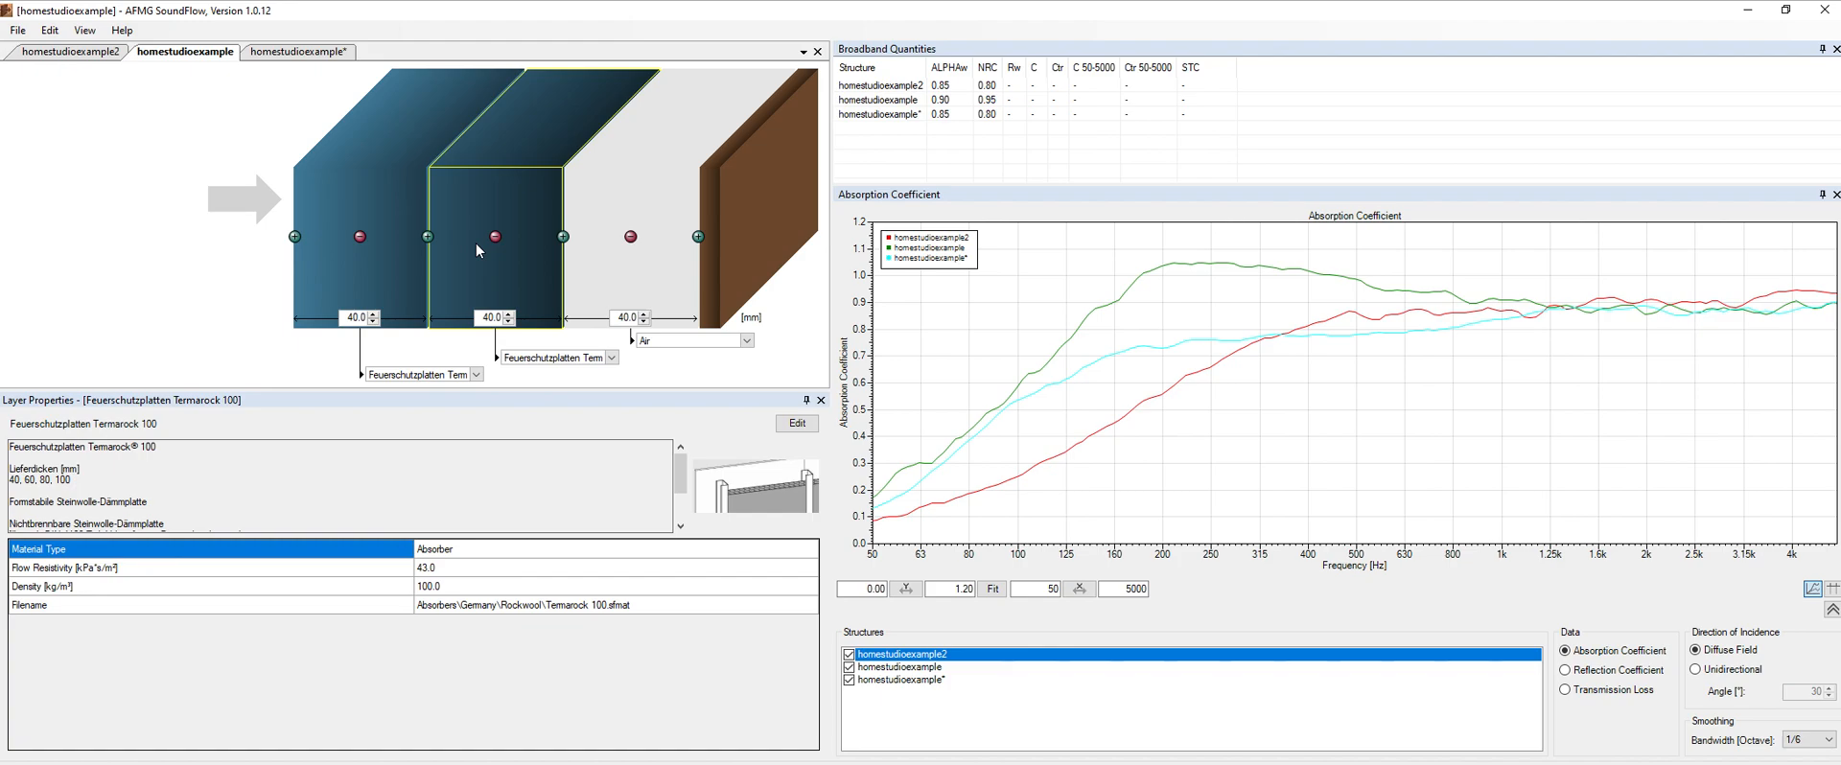
click(307, 53)
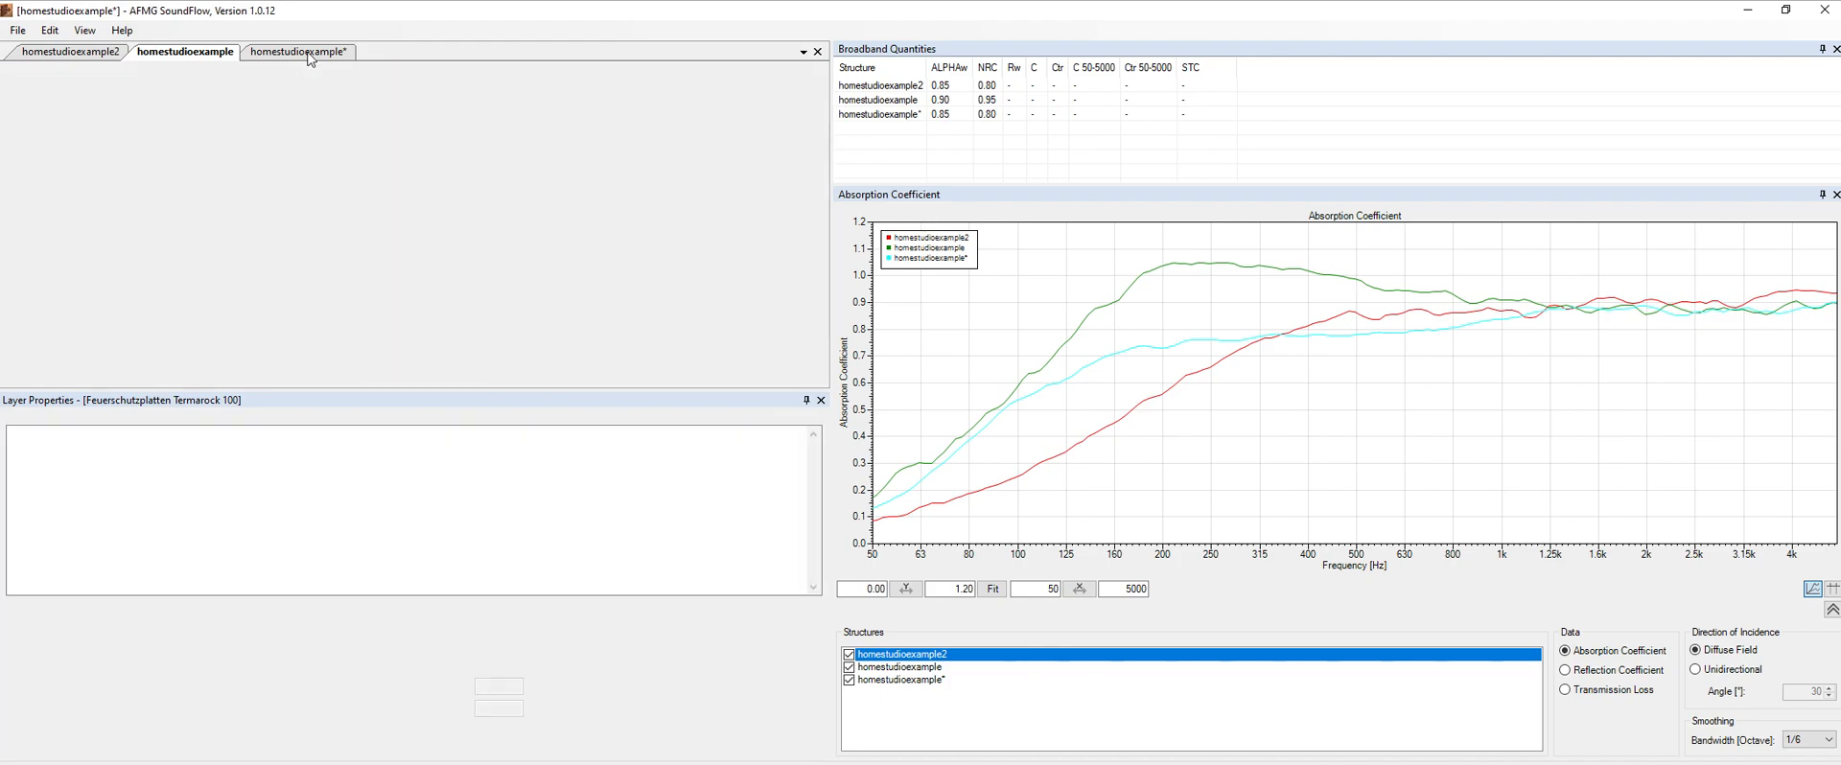
click(510, 285)
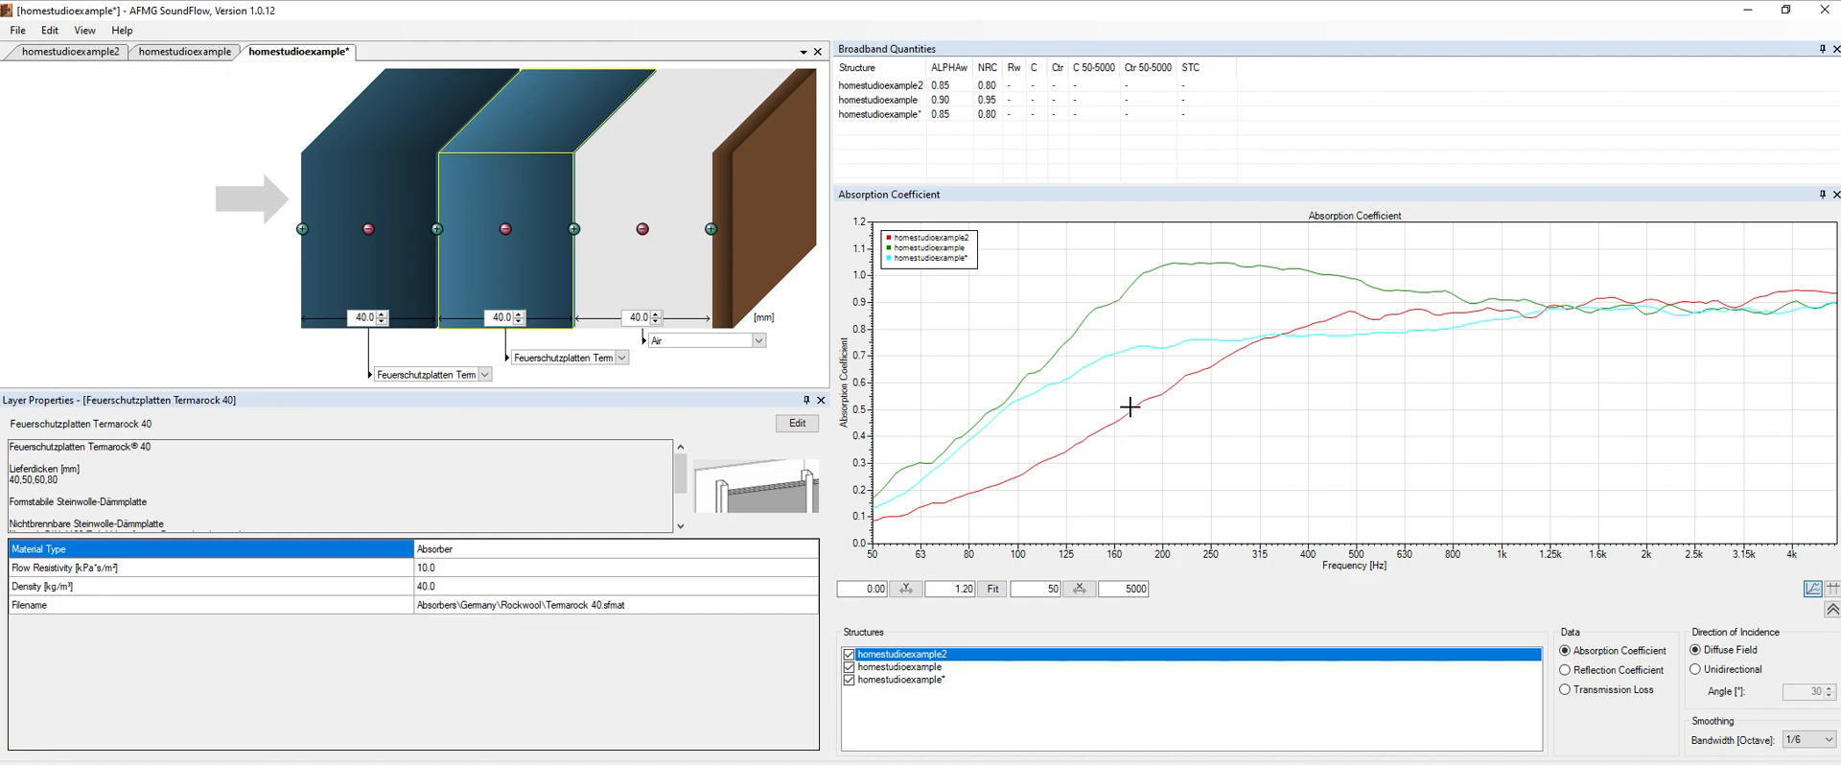
Compare the layer build-ups and dimensions of homestudioexample2 and both homestudioexample variants against their absorption curves.
click(177, 53)
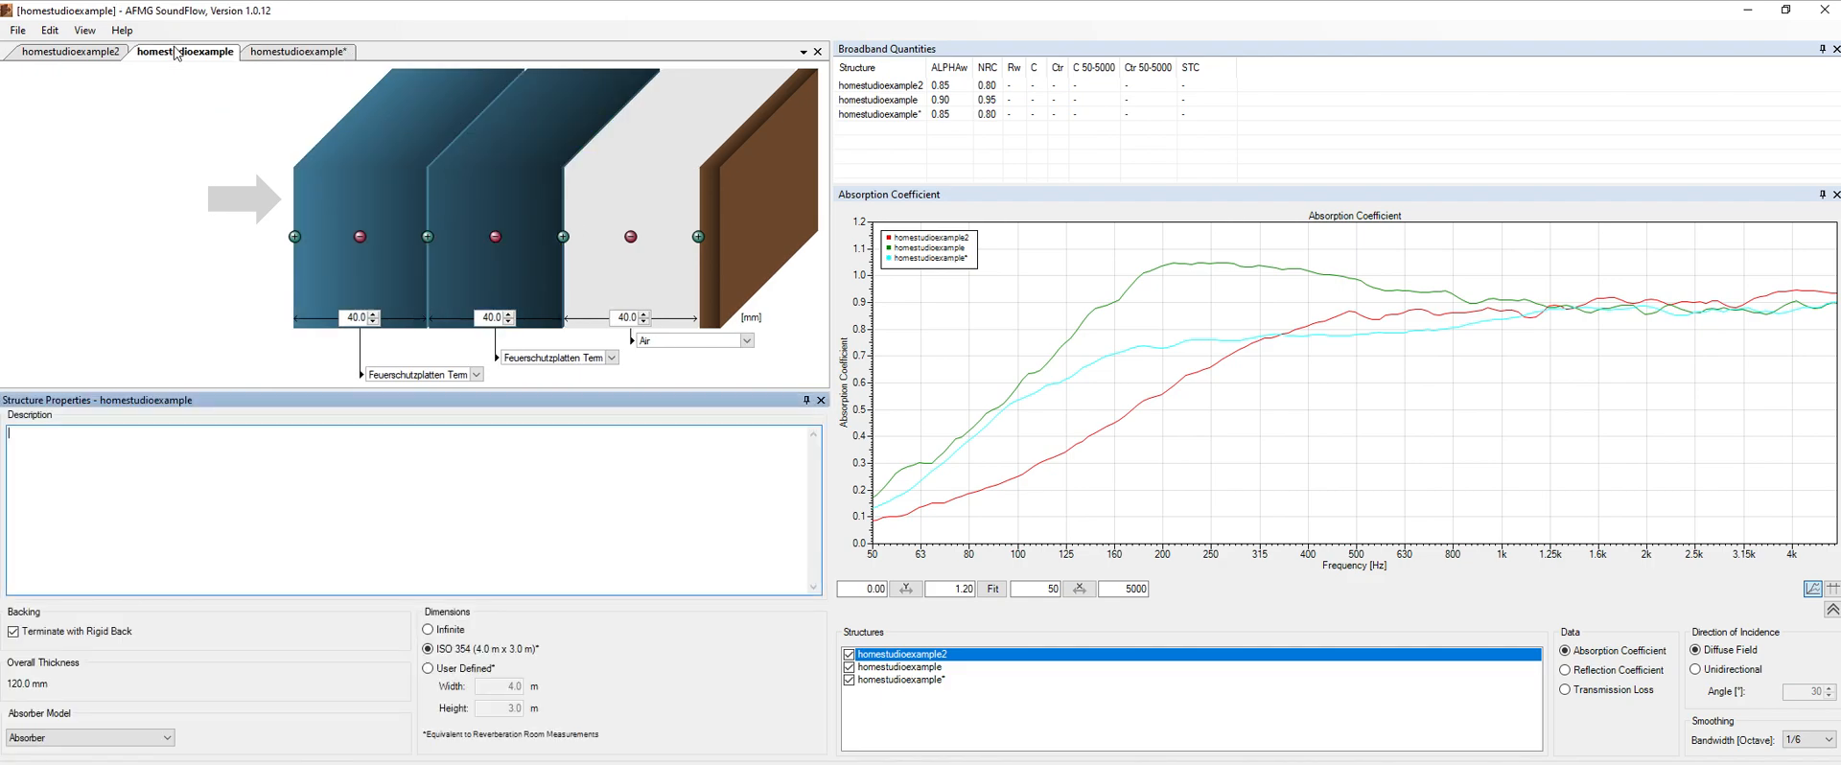
click(110, 52)
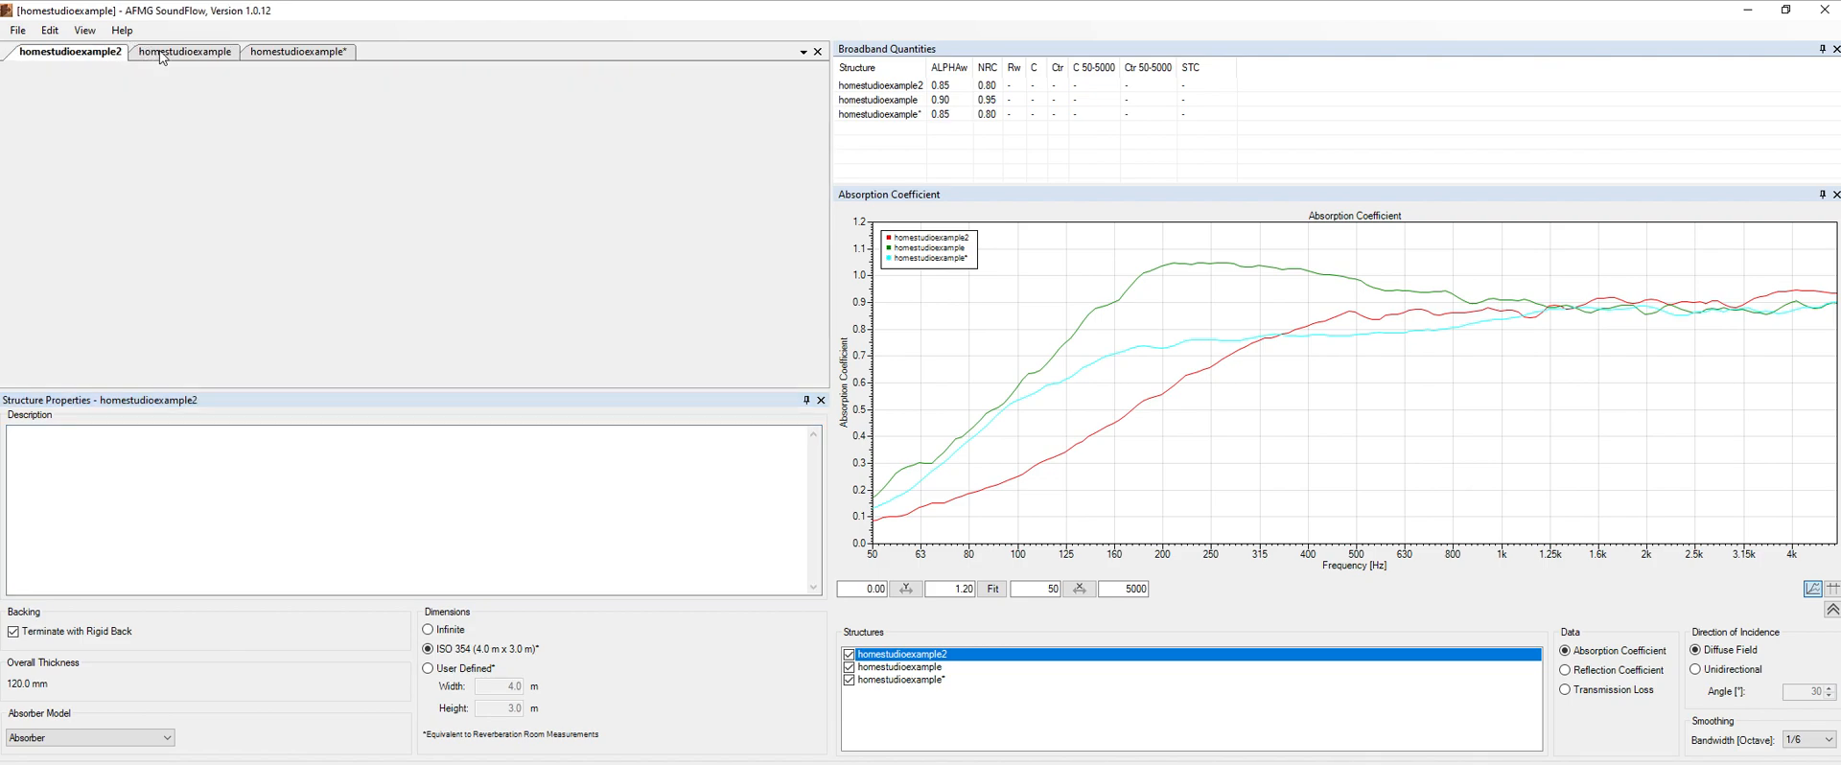
click(263, 55)
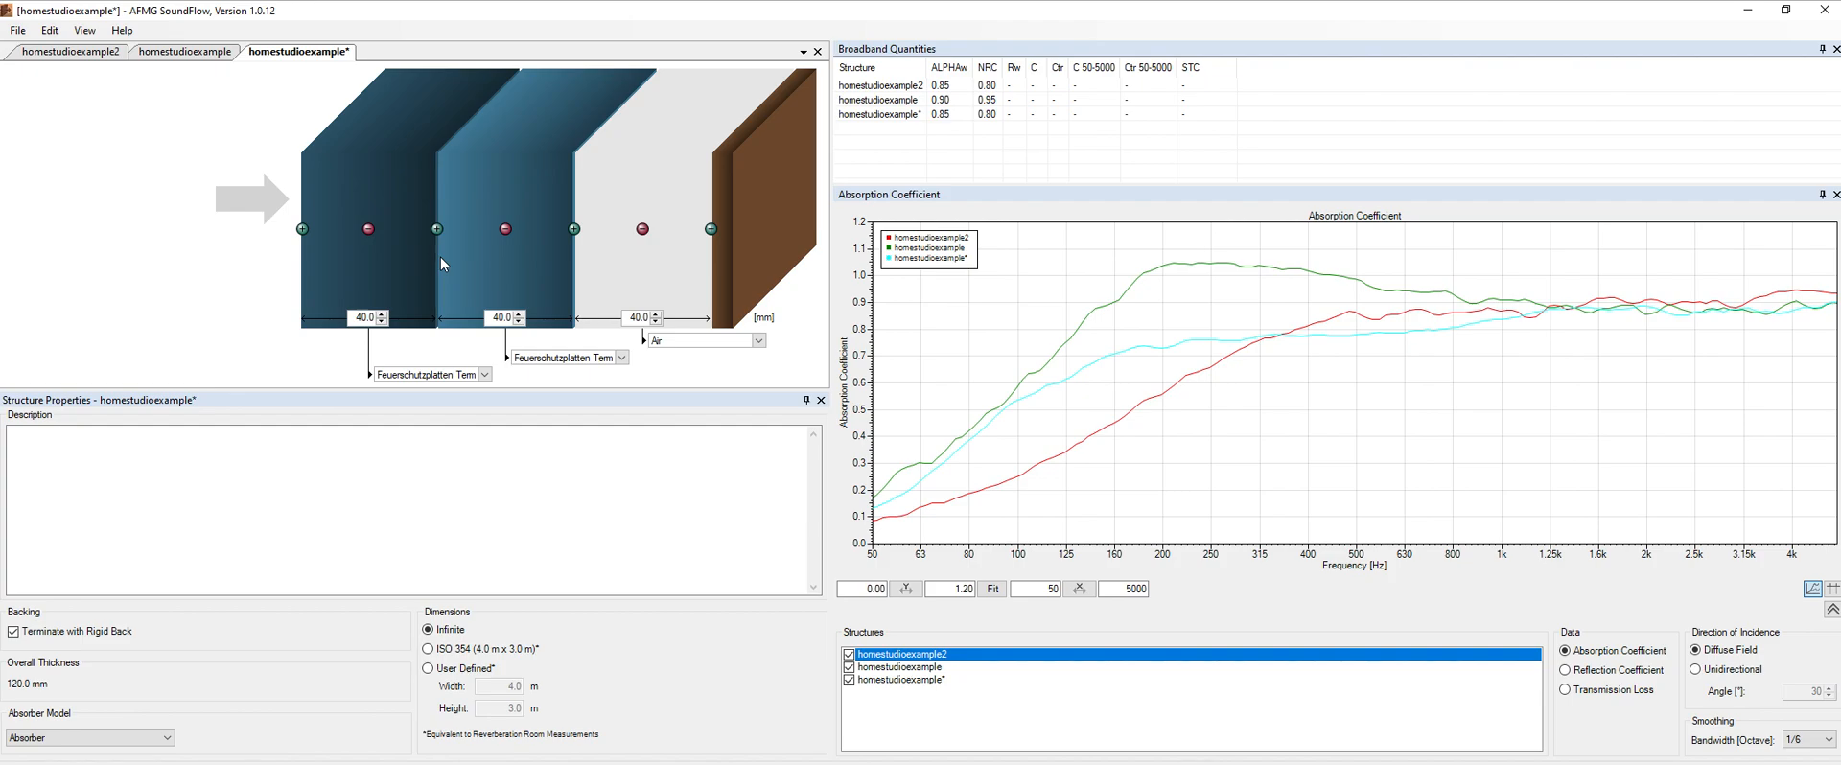
click(82, 60)
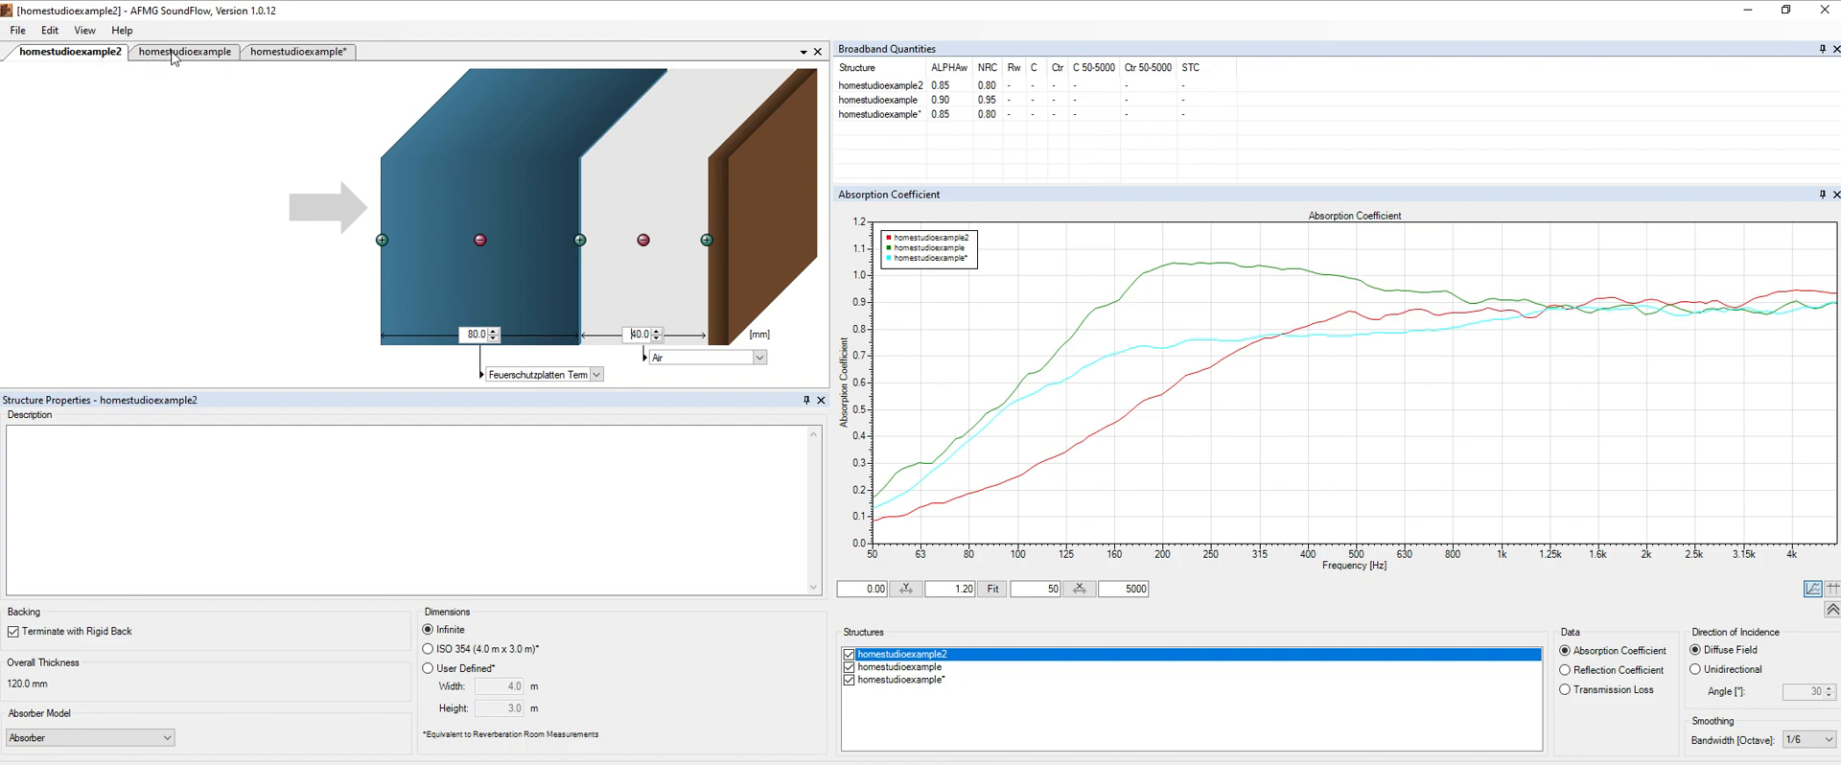
click(204, 53)
click(300, 58)
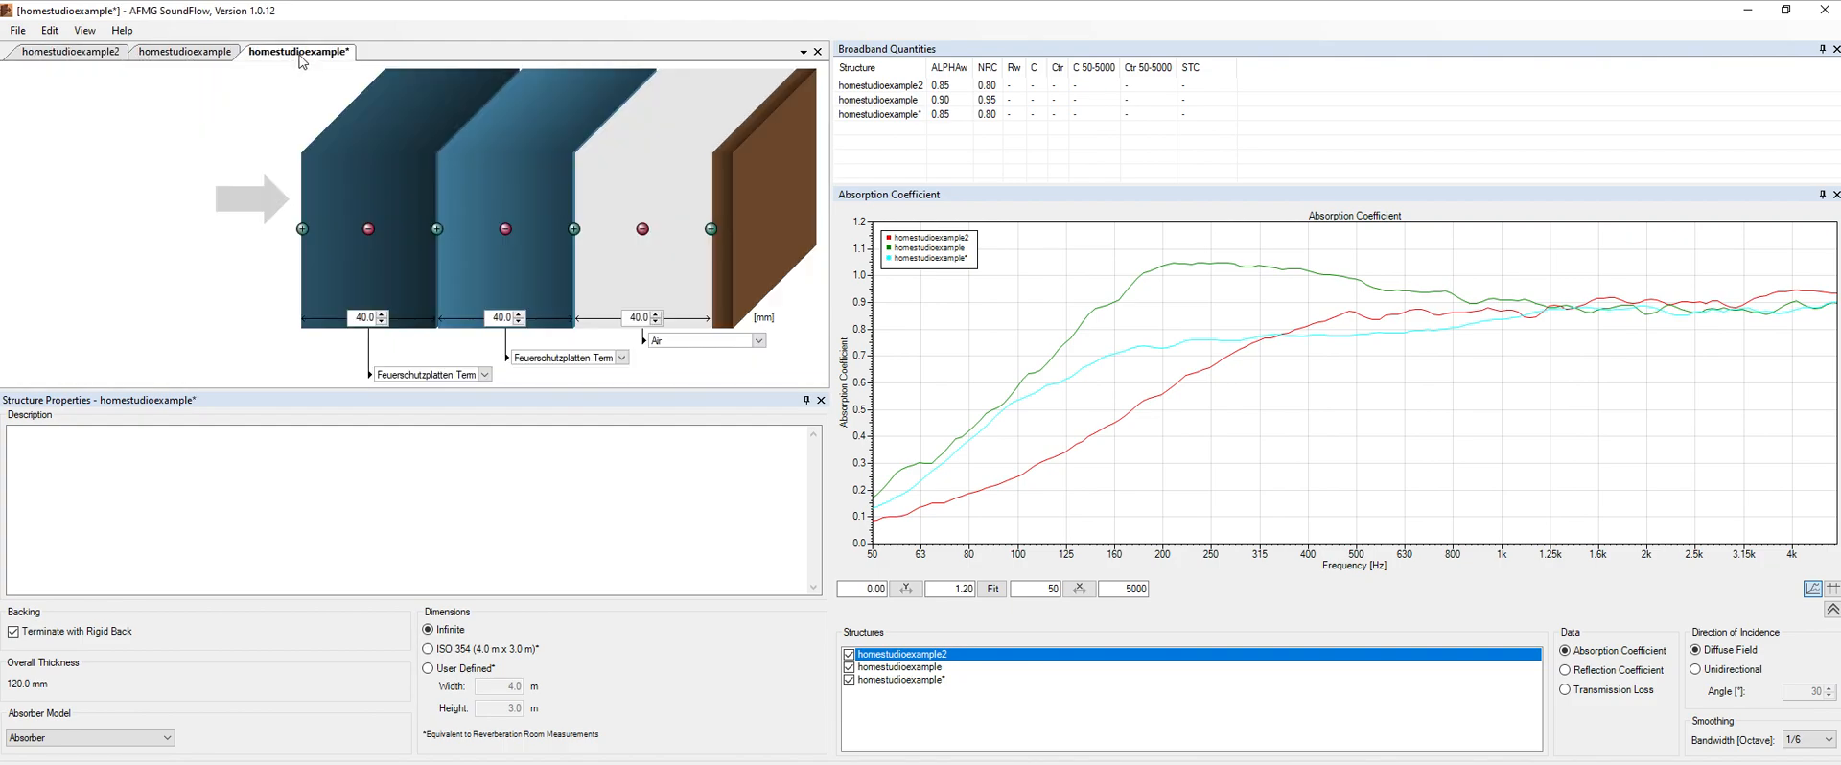